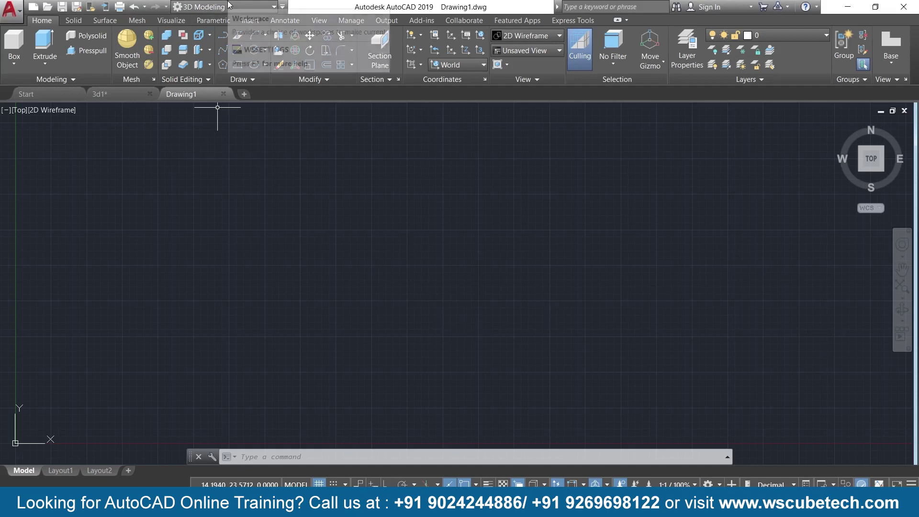
- Switch the workspace to Drafting & Annotation and back to 3D Modeling
{"action": "left_click", "coordinate": [239, 5]}
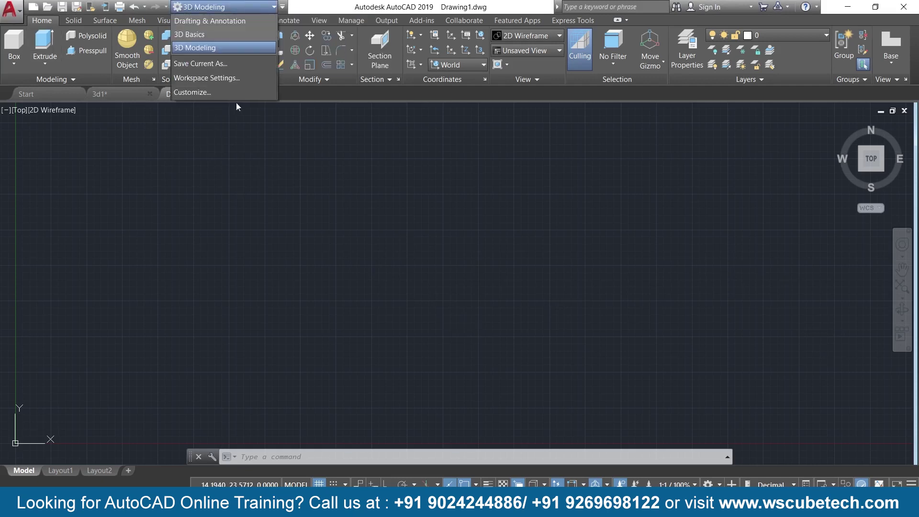
{"action": "left_click", "coordinate": [227, 22]}
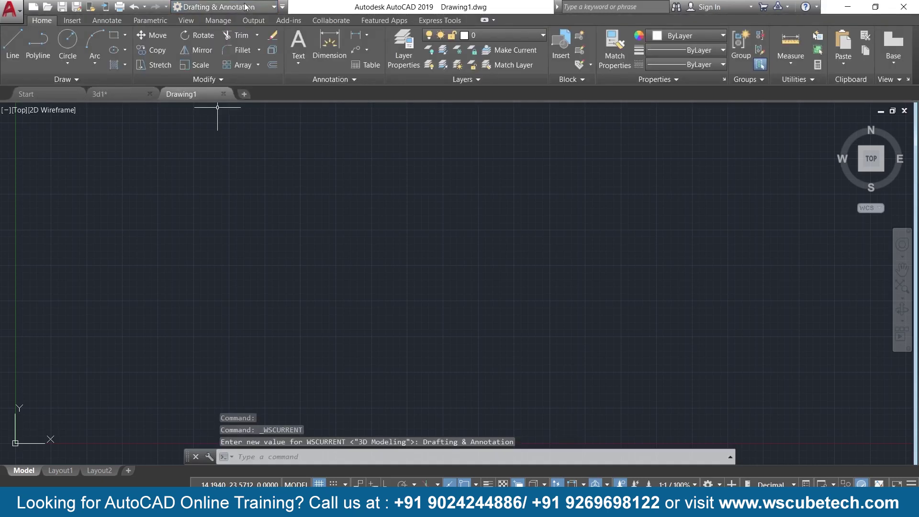
{"action": "left_click", "coordinate": [244, 6]}
{"action": "left_click", "coordinate": [214, 48]}
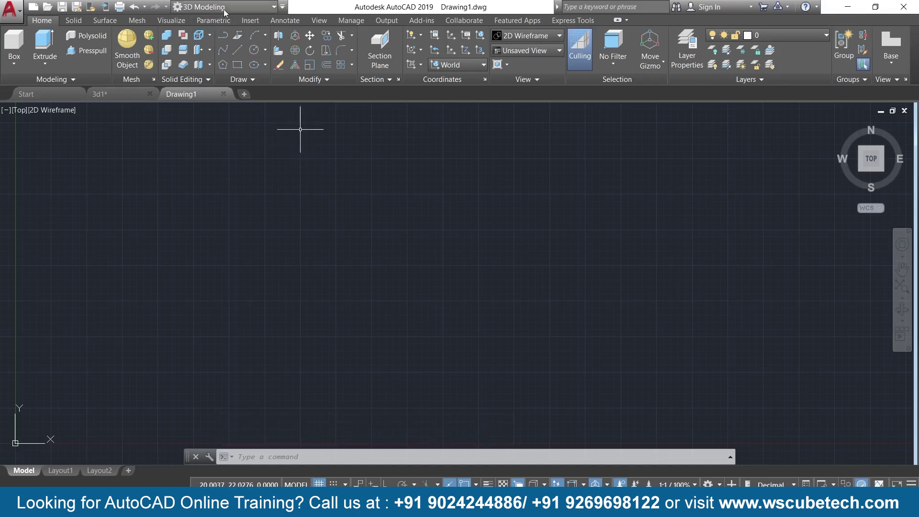
- Switch to the 3D Basics workspace and examine its drawing, modifying and visualization tools
{"action": "left_click", "coordinate": [224, 9]}
{"action": "left_click", "coordinate": [222, 40]}
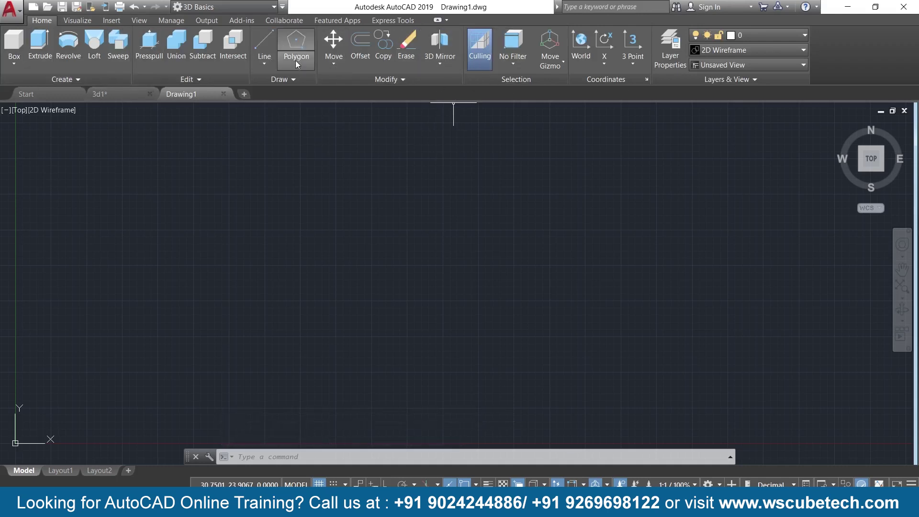
{"action": "left_click", "coordinate": [291, 78]}
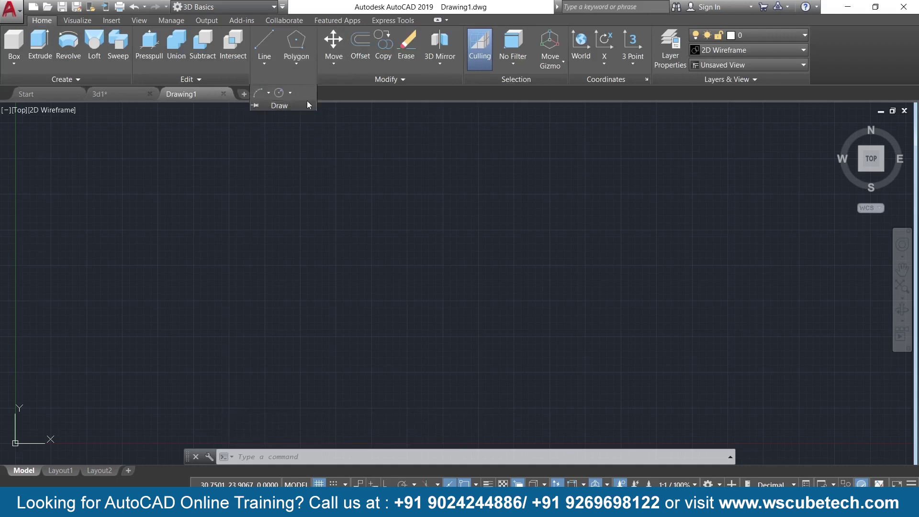
{"action": "left_click", "coordinate": [368, 77]}
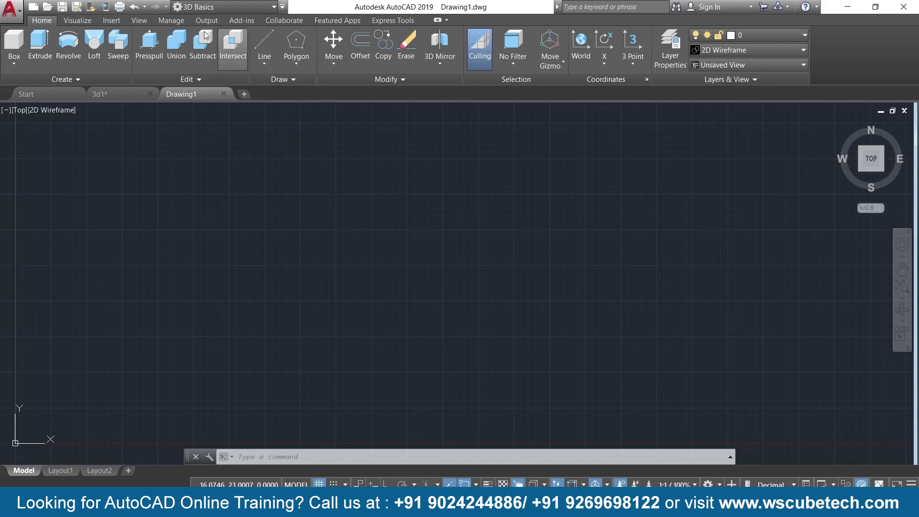
{"action": "left_click", "coordinate": [85, 22]}
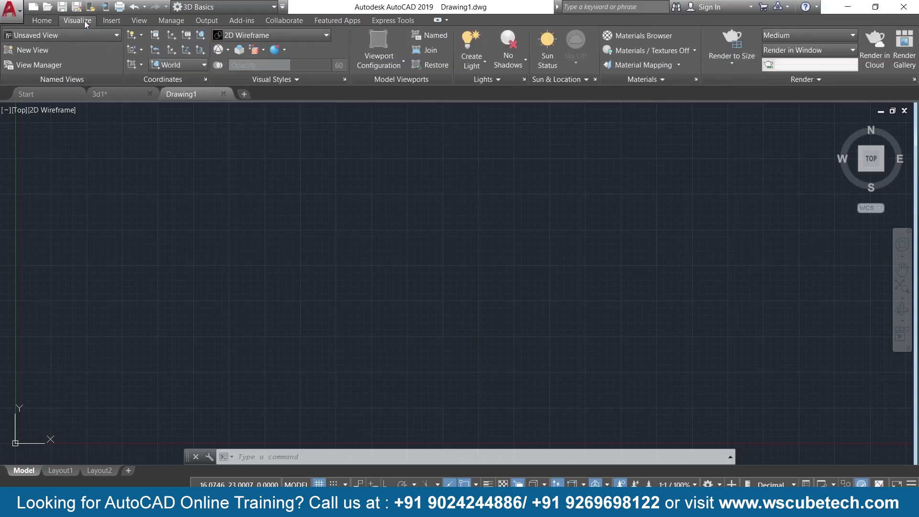
- Set the workspace to 3D Modeling and show the drawing in the home SW Isometric view
{"action": "left_click", "coordinate": [272, 5]}
{"action": "left_click", "coordinate": [206, 50]}
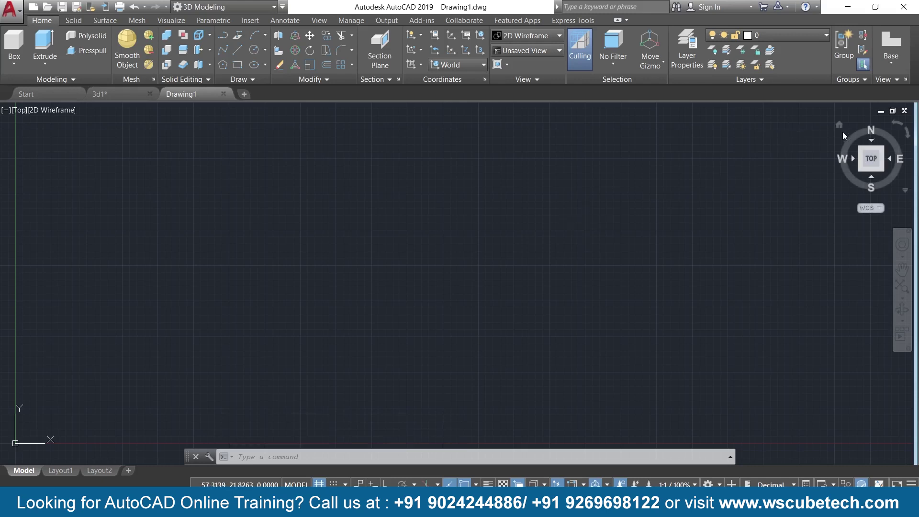
{"action": "left_click", "coordinate": [837, 124]}
{"action": "middle_click_drag", "start_coordinate": [651, 220], "coordinate": [416, 326]}
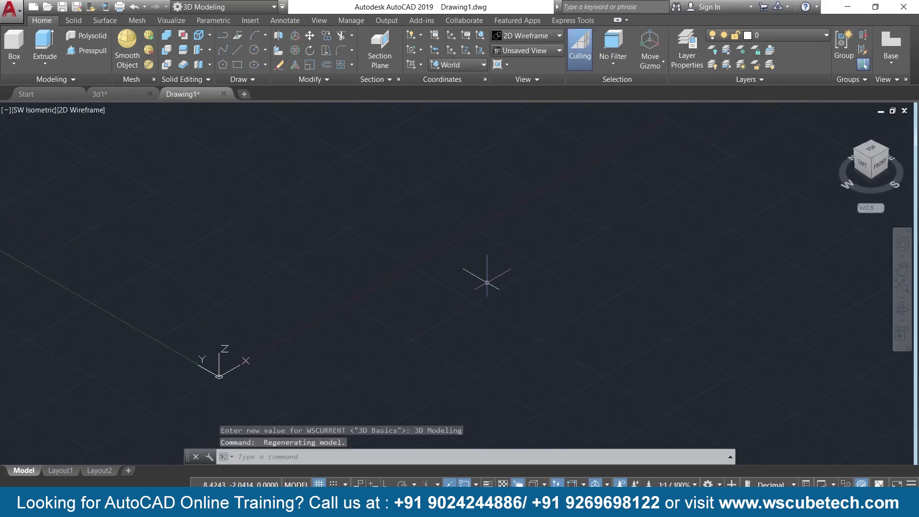
- Set the length precision of the drawing units to one decimal place (0.0)
{"action": "type", "text": "UN"}
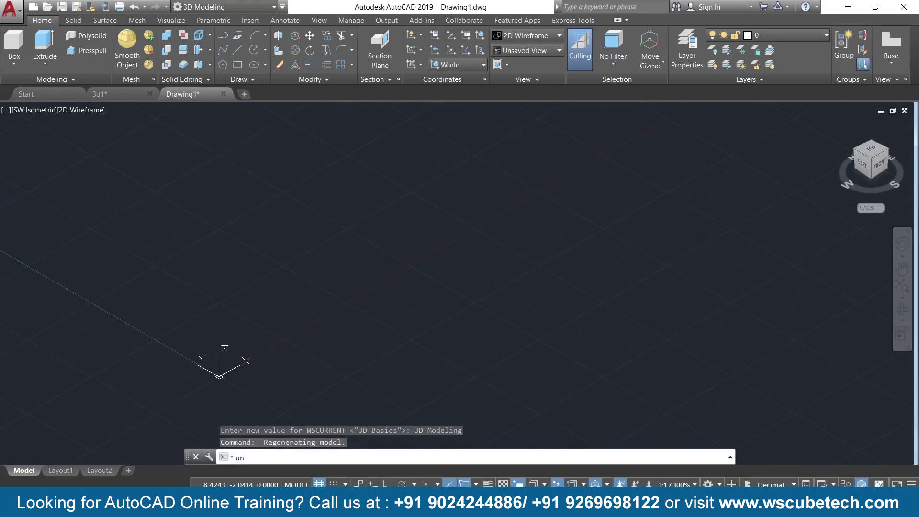
{"action": "key", "text": "Return"}
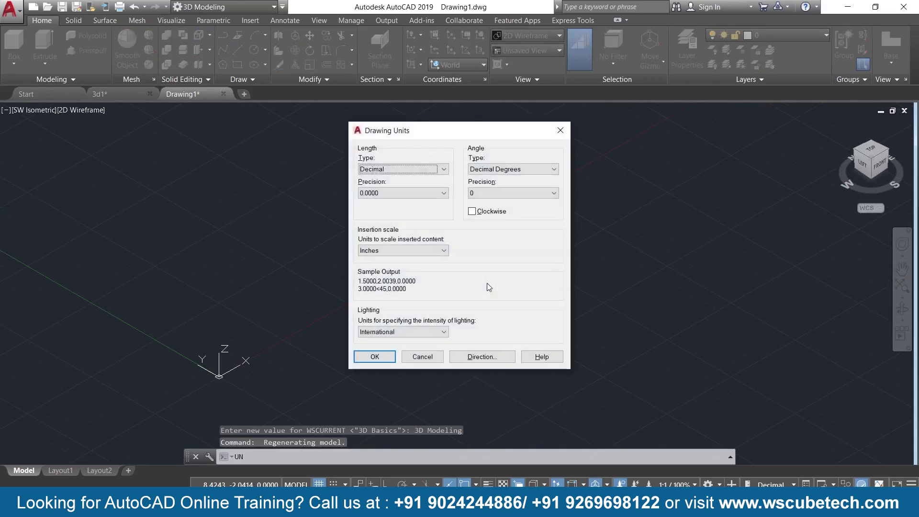
{"action": "left_click", "coordinate": [411, 193]}
{"action": "left_click", "coordinate": [400, 211]}
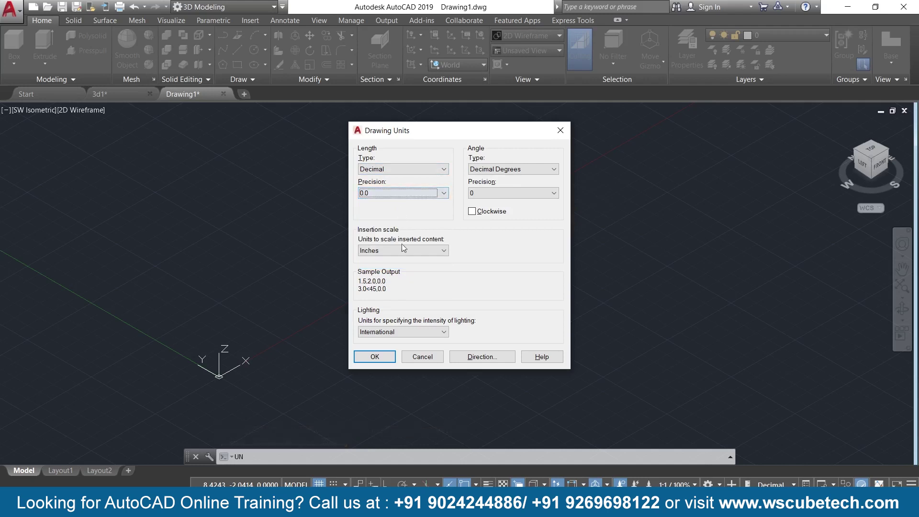
{"action": "left_click", "coordinate": [378, 359]}
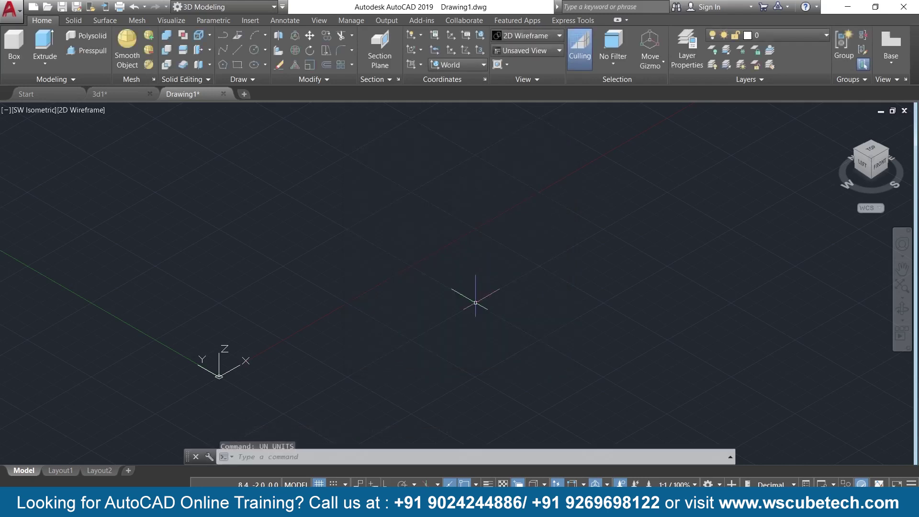
- Switch to the Exercise slide to examine the bracket and its dimensions, and return to AutoCAD
{"action": "mouse_move", "coordinate": [464, 301]}
{"action": "middle_mouse_down"}
{"action": "mouse_move", "coordinate": [361, 351]}
{"action": "mouse_move", "coordinate": [365, 339]}
{"action": "middle_mouse_up"}
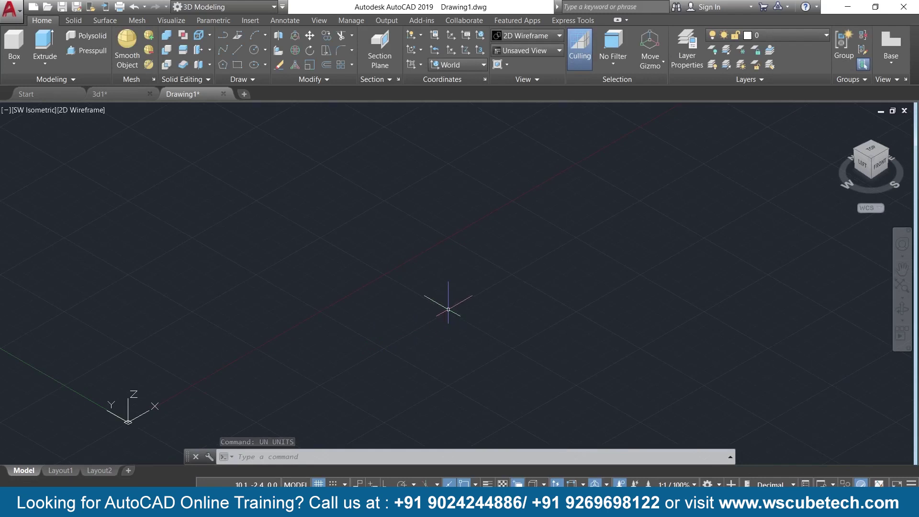
{"action": "key", "text": "alt+Tab"}
{"action": "key", "text": "alt+Tab"}
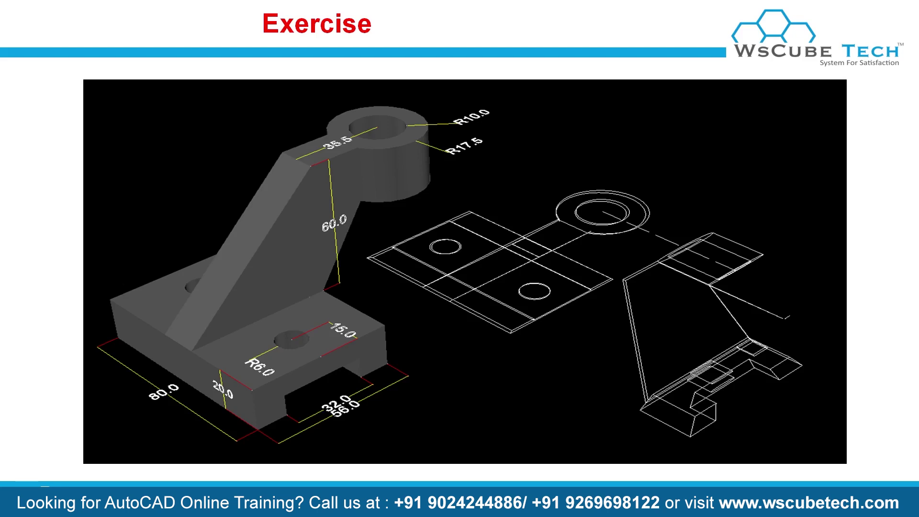
{"action": "key", "text": "alt+Tab"}
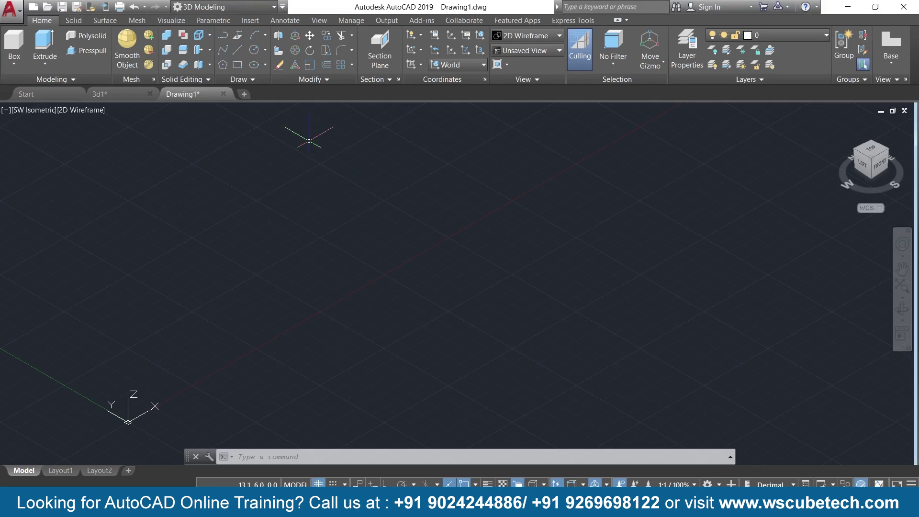
- Turn on Dynamic Input so that commands and values can be entered at the crosshair
{"action": "type", "text": "re"}
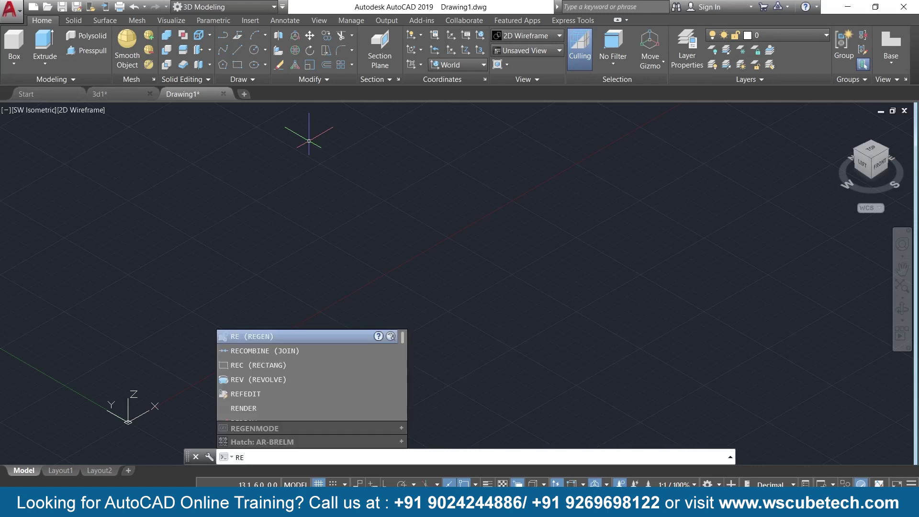
{"action": "key", "text": "Return"}
{"action": "key", "text": "F12"}
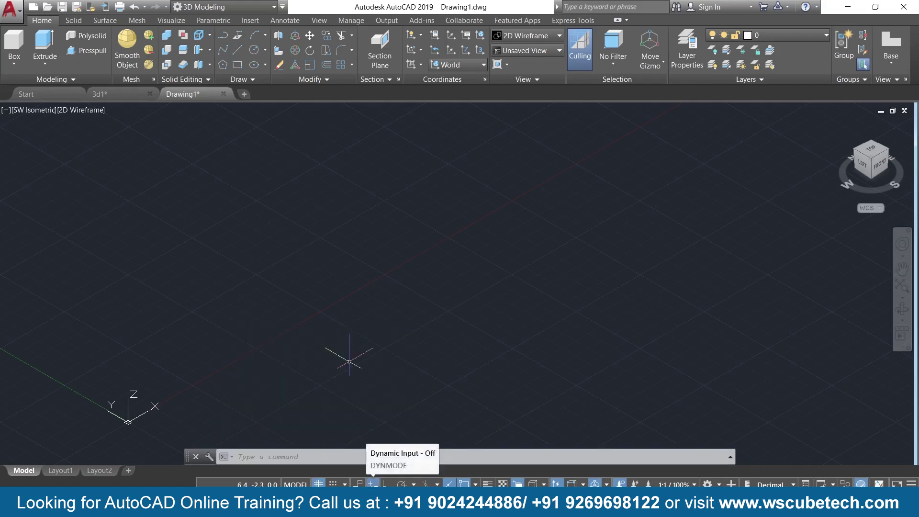
- Draw a rectangle with length 100 and width 100 on the ground plane using the Dimensions option
{"action": "type", "text": "re"}
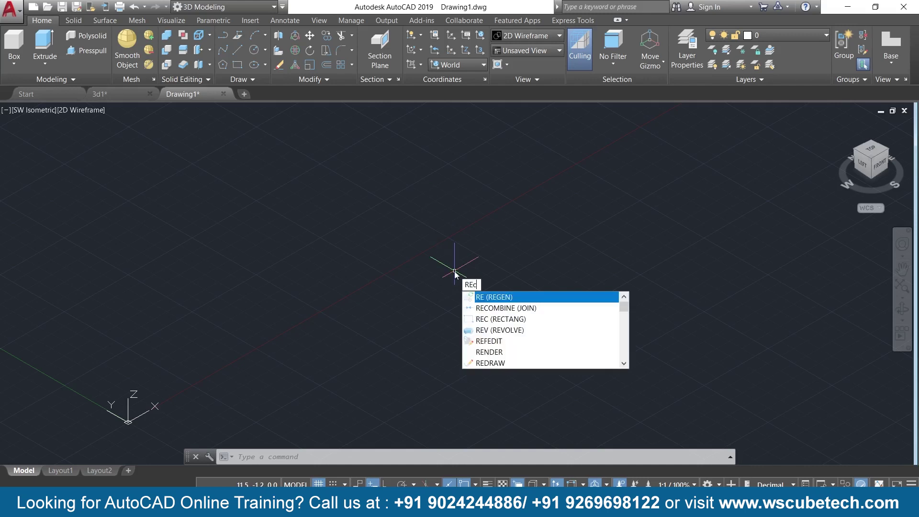
{"action": "type", "text": "c"}
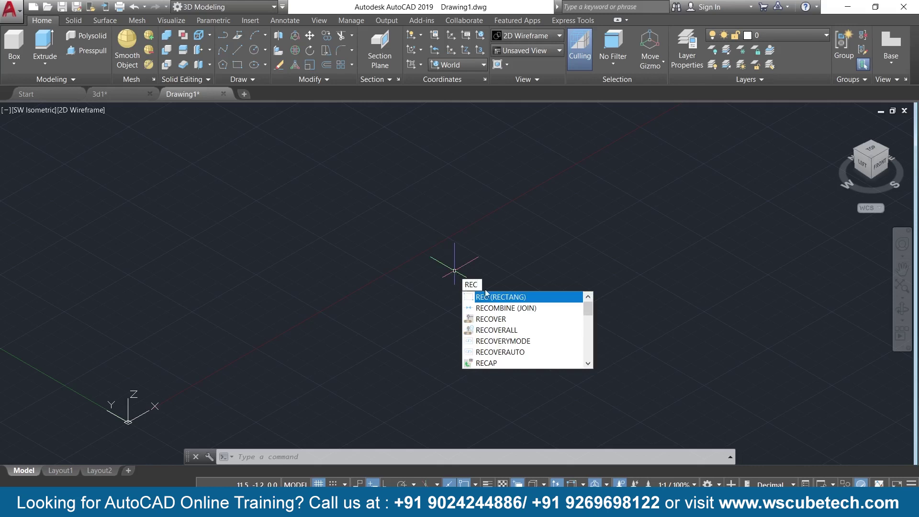
{"action": "left_click", "coordinate": [508, 297]}
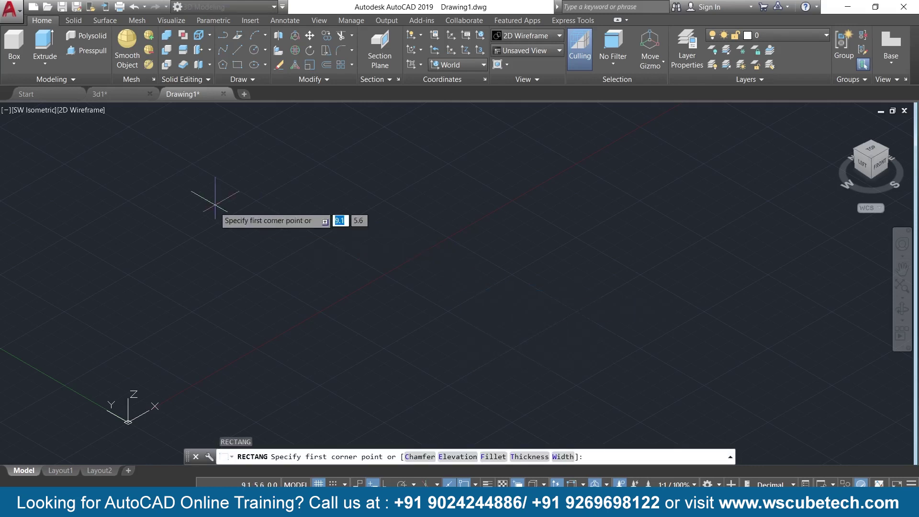
{"action": "left_click", "coordinate": [392, 240]}
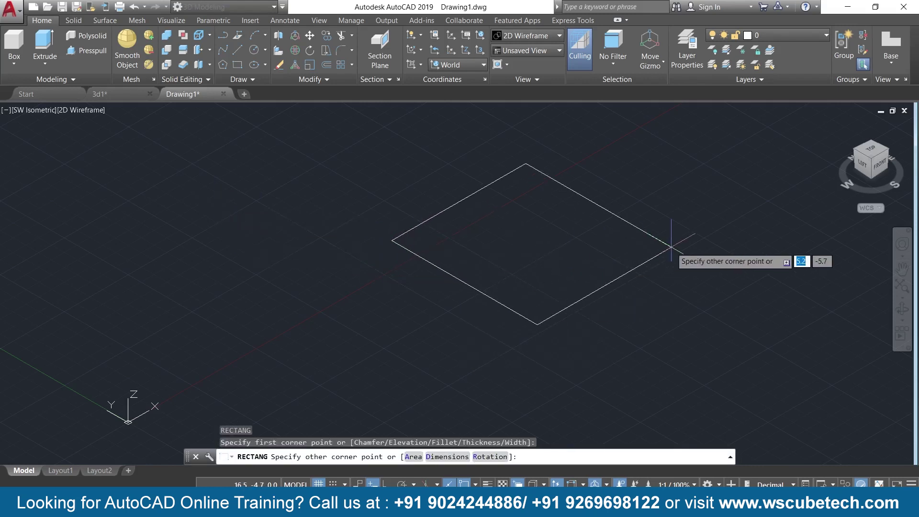
{"action": "type", "text": "d"}
{"action": "key", "text": "Return"}
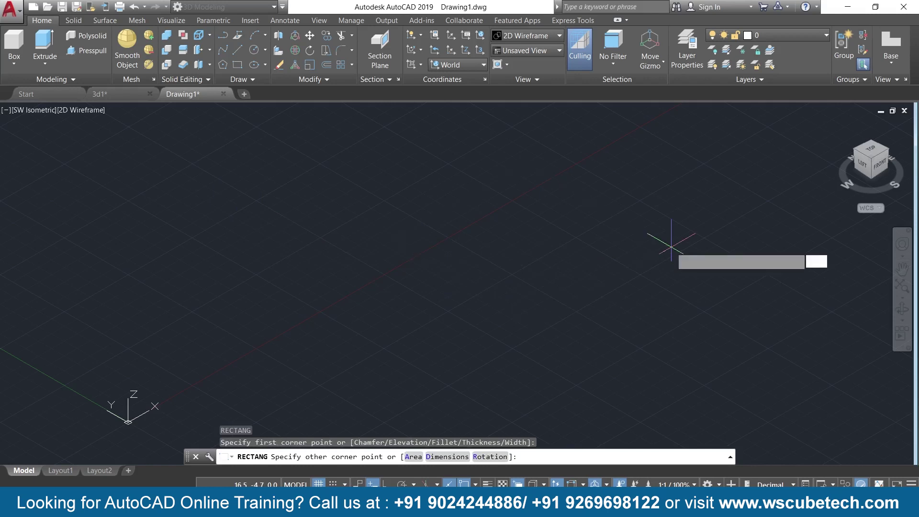
{"action": "type", "text": "100"}
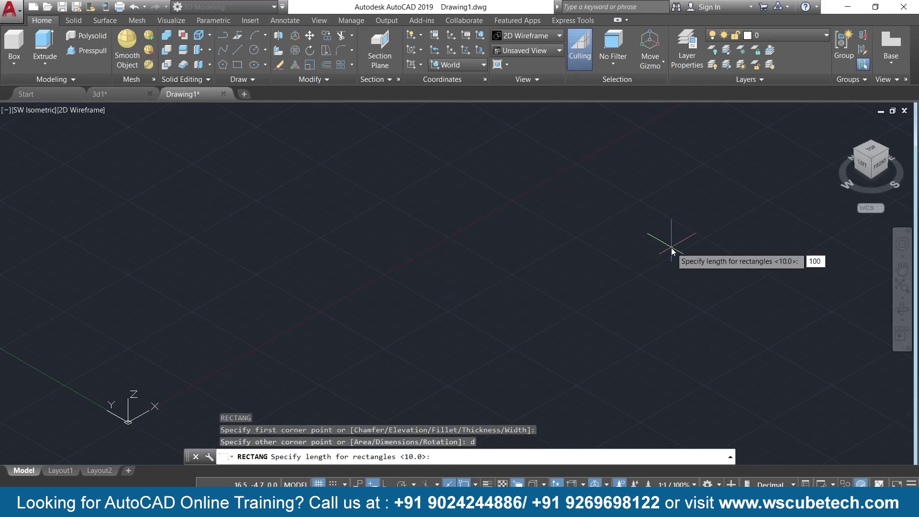
{"action": "key", "text": "Return"}
{"action": "type", "text": "1"}
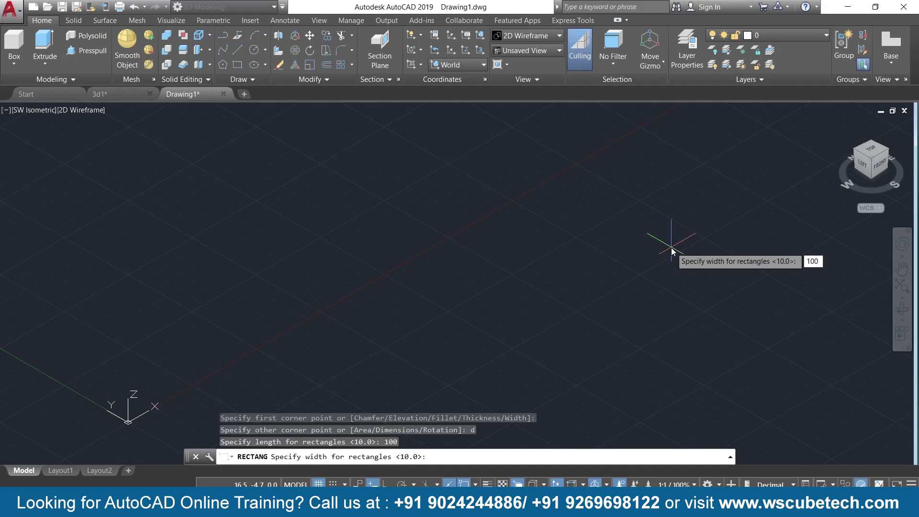
{"action": "type", "text": "00"}
{"action": "key", "text": "Return"}
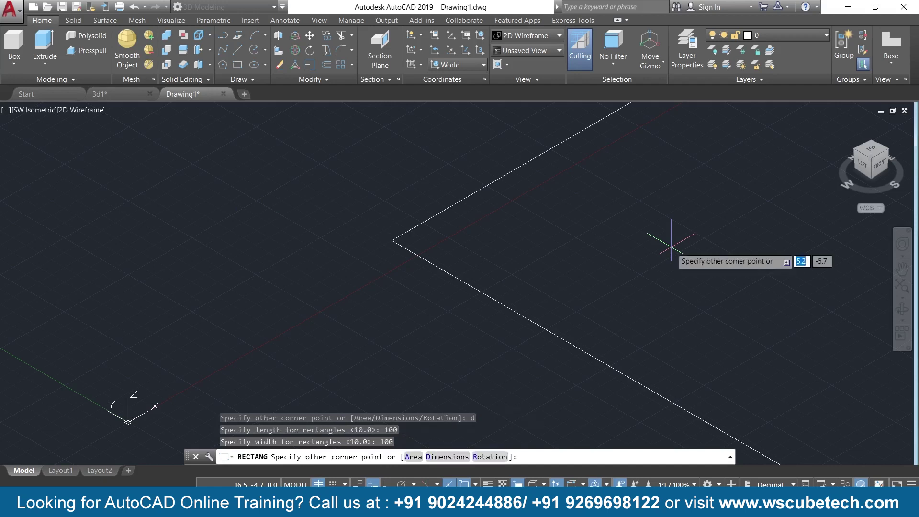
{"action": "left_click", "coordinate": [626, 242]}
- Move the UCS origin from beside the rectangle's corner to an empty area well away from it
{"action": "scroll", "coordinate": [631, 245], "scroll_direction": "down", "scroll_amount": 5}
{"action": "middle_click_drag", "start_coordinate": [656, 273], "coordinate": [332, 294]}
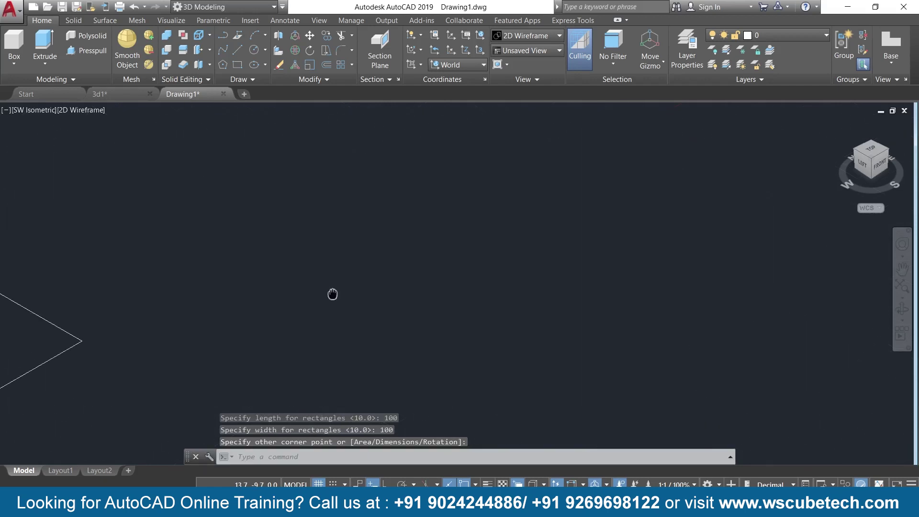
{"action": "scroll", "coordinate": [430, 287], "scroll_direction": "down", "scroll_amount": 2}
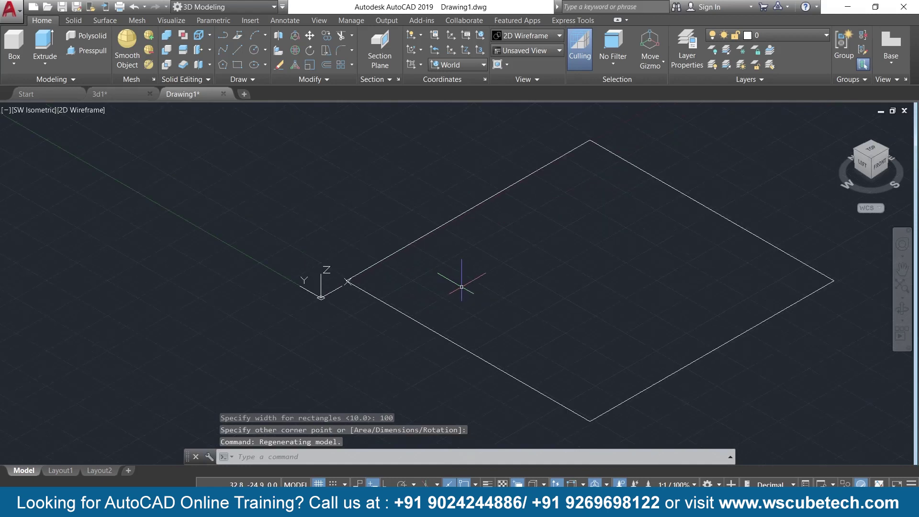
{"action": "scroll", "coordinate": [477, 260], "scroll_direction": "down", "scroll_amount": 2}
{"action": "scroll", "coordinate": [363, 256], "scroll_direction": "up", "scroll_amount": 2}
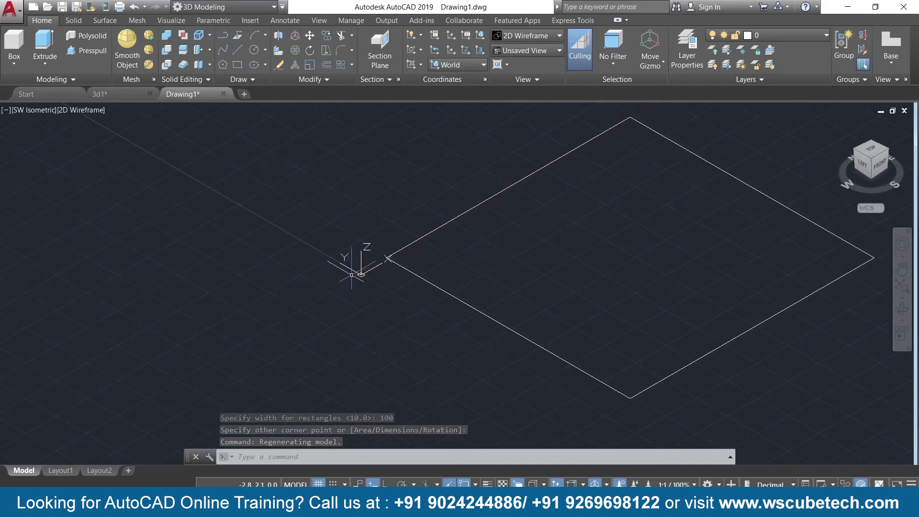
{"action": "left_click", "coordinate": [356, 289]}
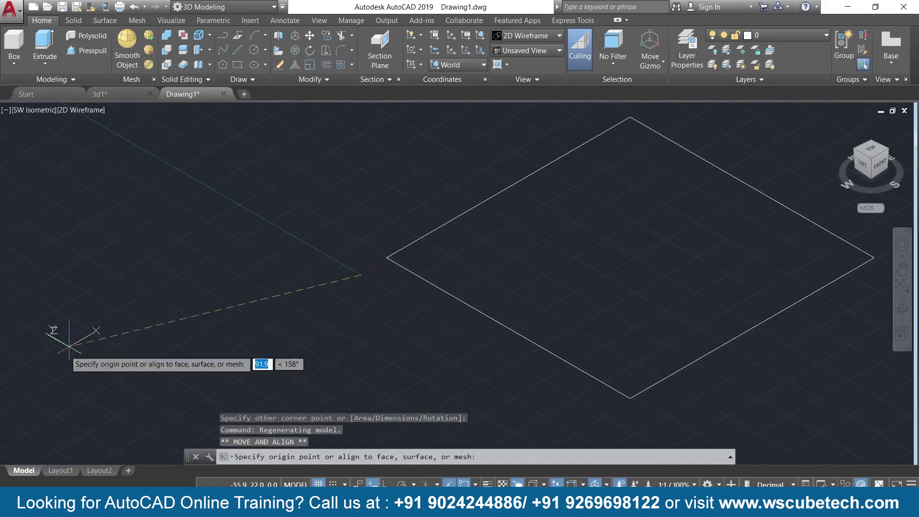
{"action": "left_click", "coordinate": [28, 457]}
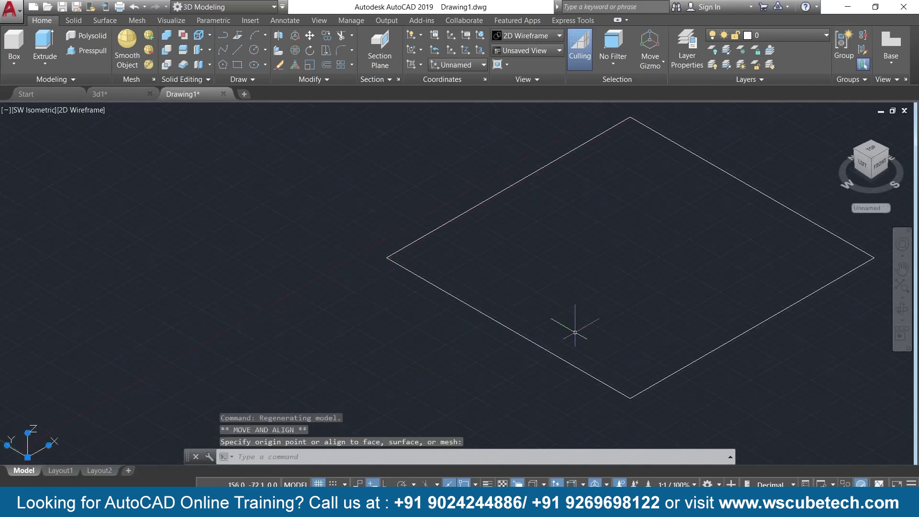
{"action": "scroll", "coordinate": [686, 258], "scroll_direction": "down", "scroll_amount": 3}
{"action": "scroll", "coordinate": [685, 266], "scroll_direction": "up", "scroll_amount": 3}
{"action": "scroll", "coordinate": [718, 286], "scroll_direction": "down", "scroll_amount": 3}
{"action": "scroll", "coordinate": [718, 286], "scroll_direction": "up", "scroll_amount": 3}
{"action": "middle_click_drag", "start_coordinate": [690, 296], "coordinate": [724, 280]}
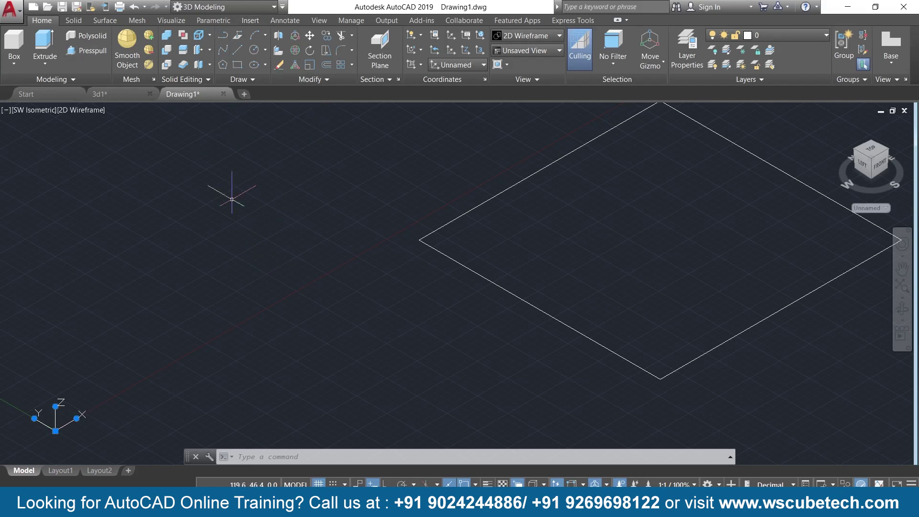
- Attach the image file m3.PNG from the Desktop with a relative path, with insertion point and scale specified on-screen
{"action": "type", "text": "IA"}
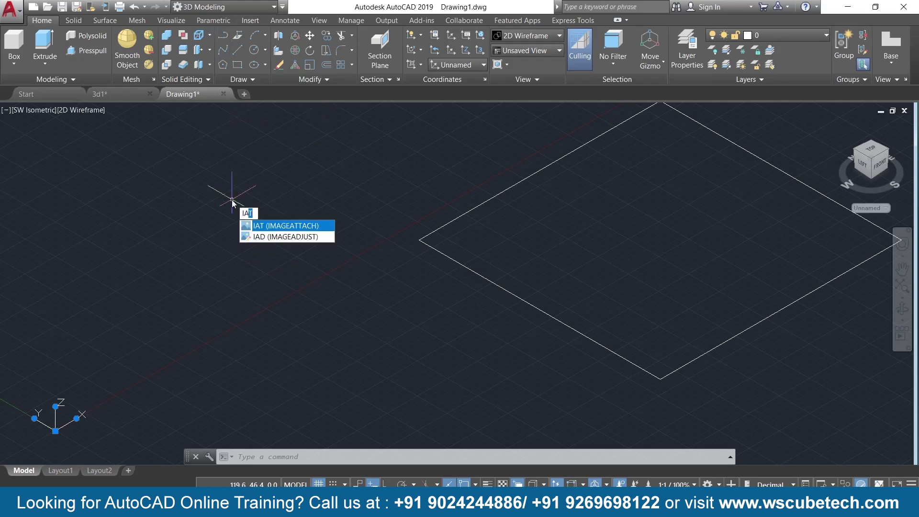
{"action": "type", "text": "t"}
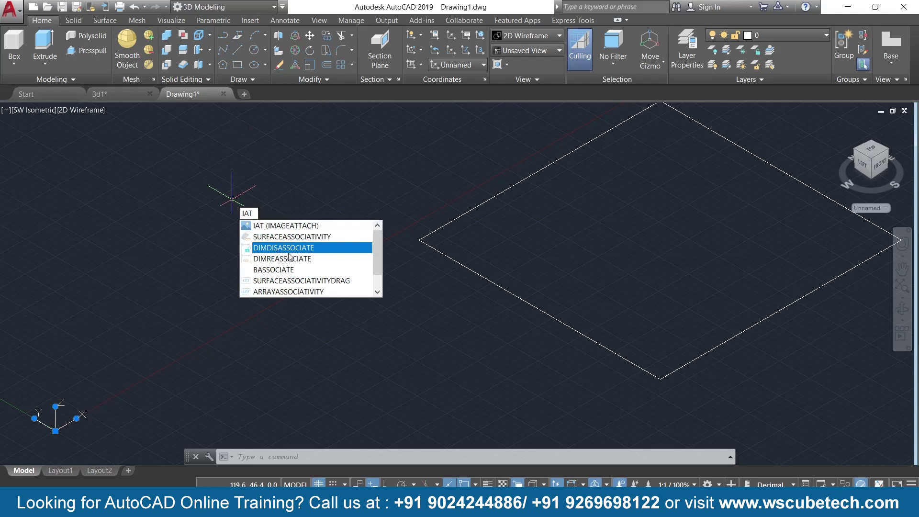
{"action": "left_click", "coordinate": [302, 225]}
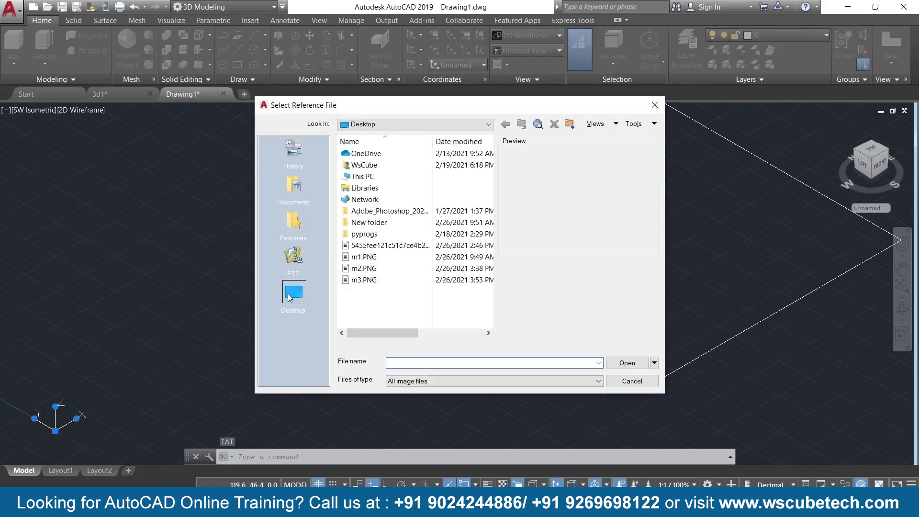
{"action": "left_click", "coordinate": [367, 280]}
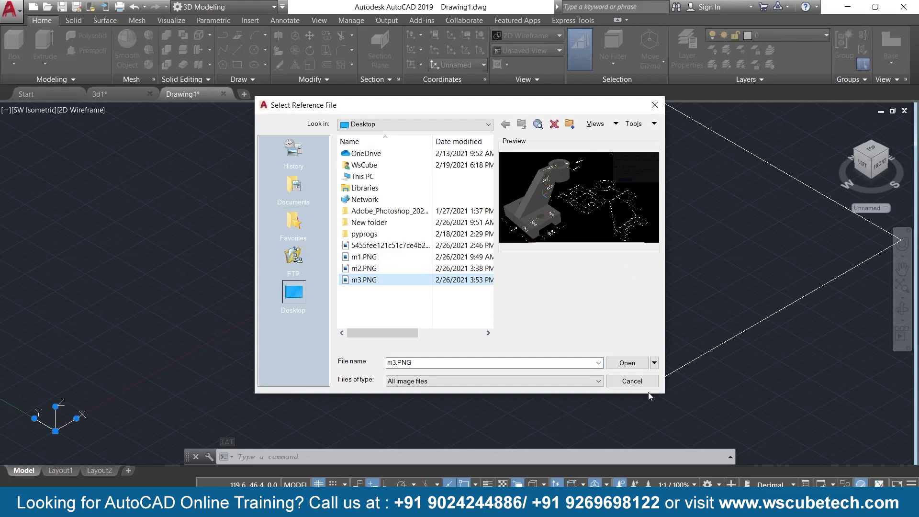
{"action": "left_click", "coordinate": [627, 363]}
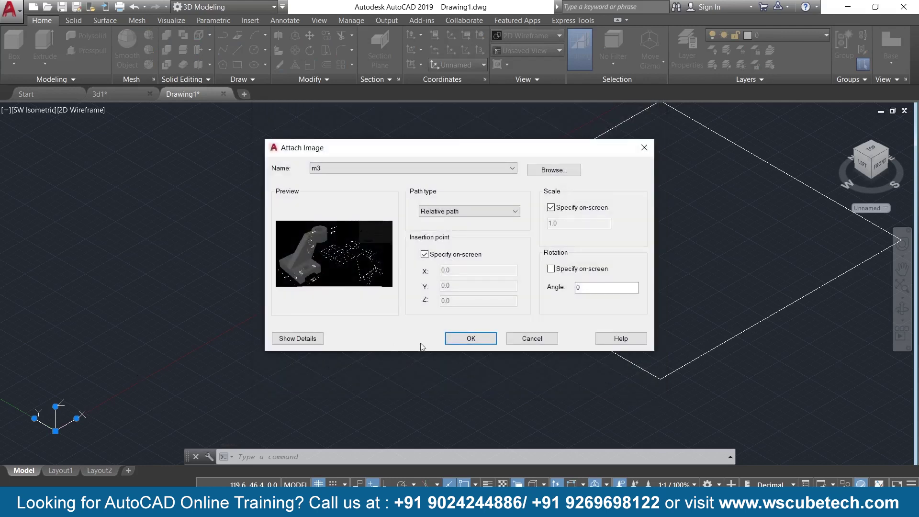
{"action": "left_click", "coordinate": [484, 340]}
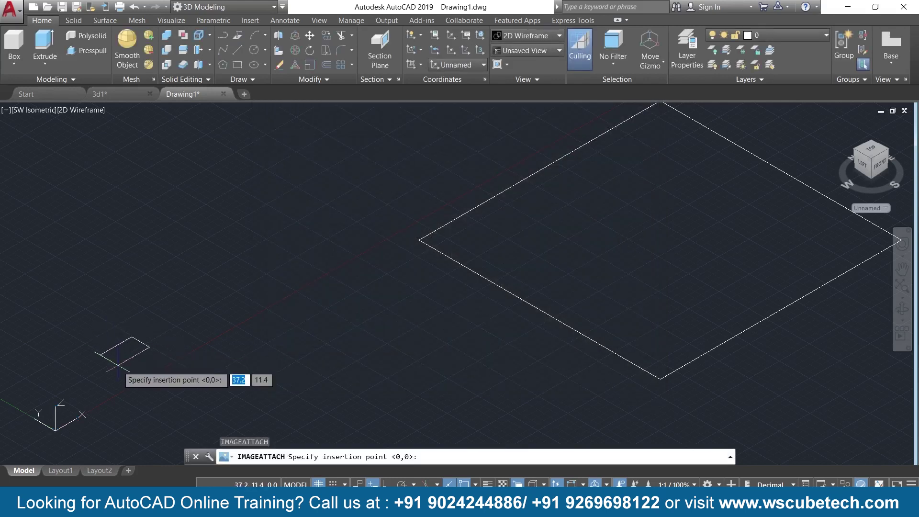
- Place the m3 image beside the UCS origin and scale it up freehand until it nearly reaches the square
{"action": "left_click", "coordinate": [136, 449]}
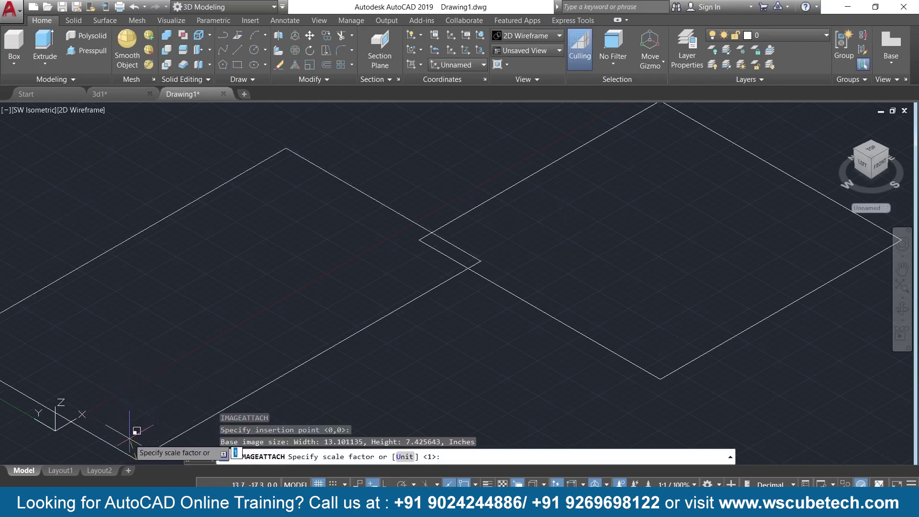
{"action": "left_click", "coordinate": [452, 277]}
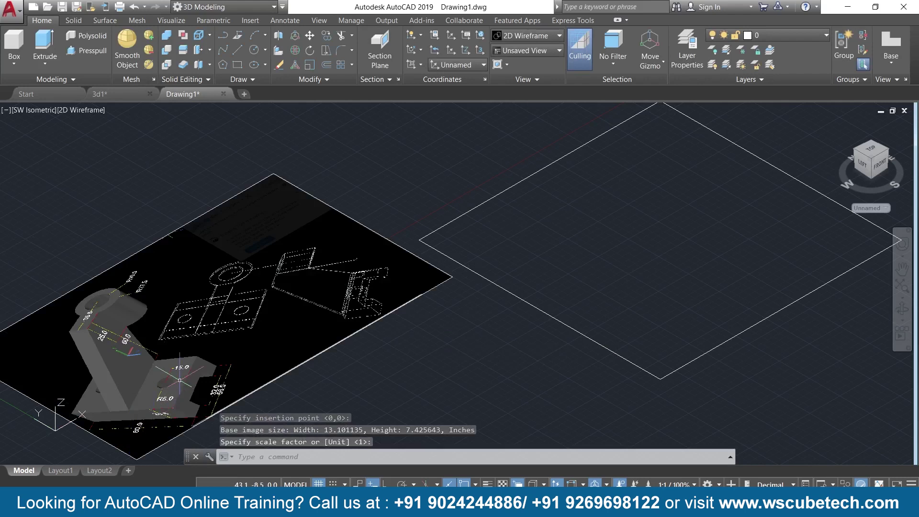
{"action": "scroll", "coordinate": [190, 370], "scroll_direction": "up", "scroll_amount": 4}
{"action": "scroll", "coordinate": [190, 370], "scroll_direction": "down", "scroll_amount": 5}
{"action": "scroll", "coordinate": [190, 354], "scroll_direction": "up", "scroll_amount": 1}
{"action": "middle_click_drag", "start_coordinate": [190, 352], "coordinate": [181, 300]}
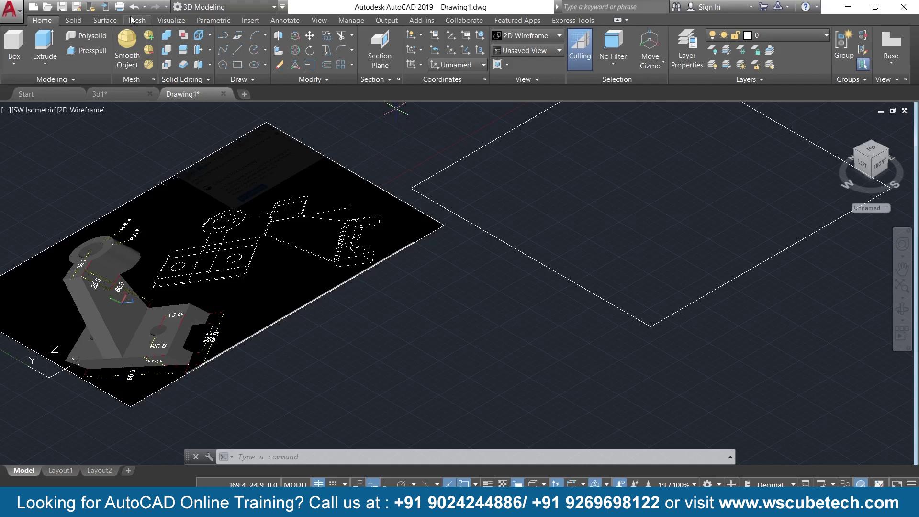
- Split the model space into two vertical viewports
{"action": "left_click", "coordinate": [185, 19]}
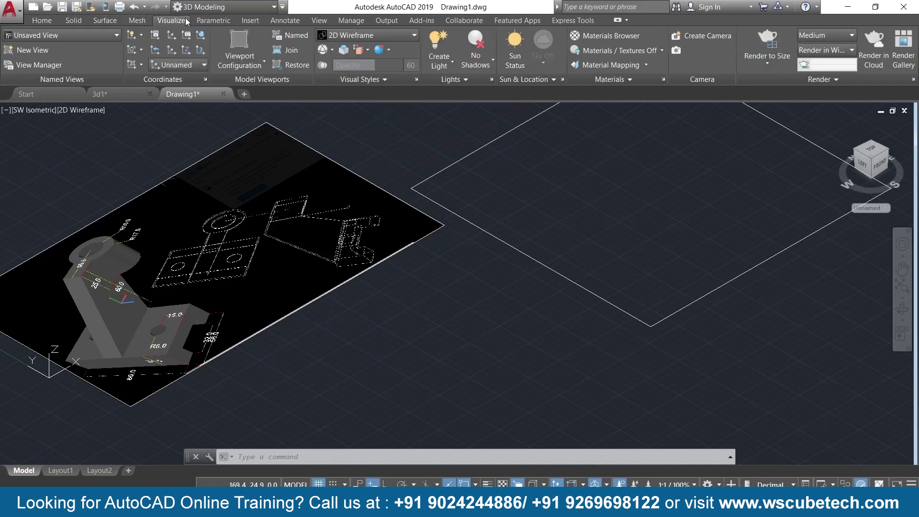
{"action": "left_click", "coordinate": [257, 64]}
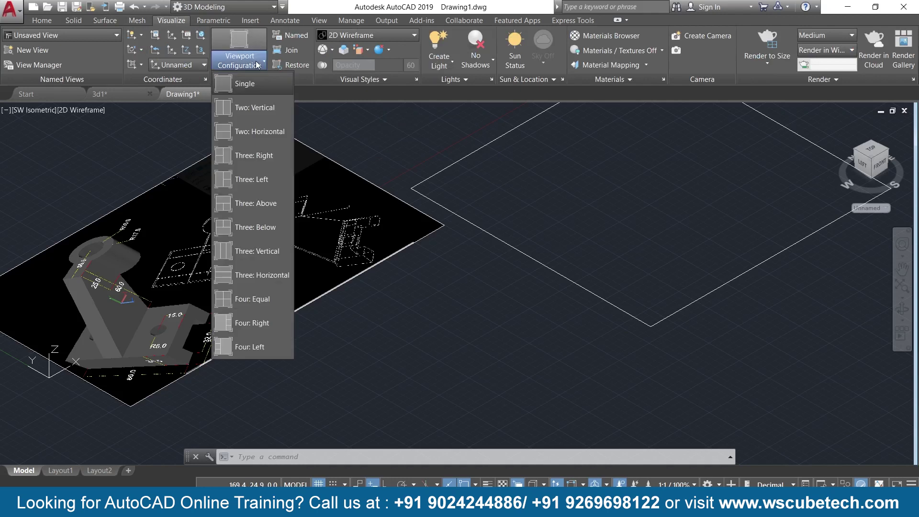
{"action": "left_click", "coordinate": [250, 108]}
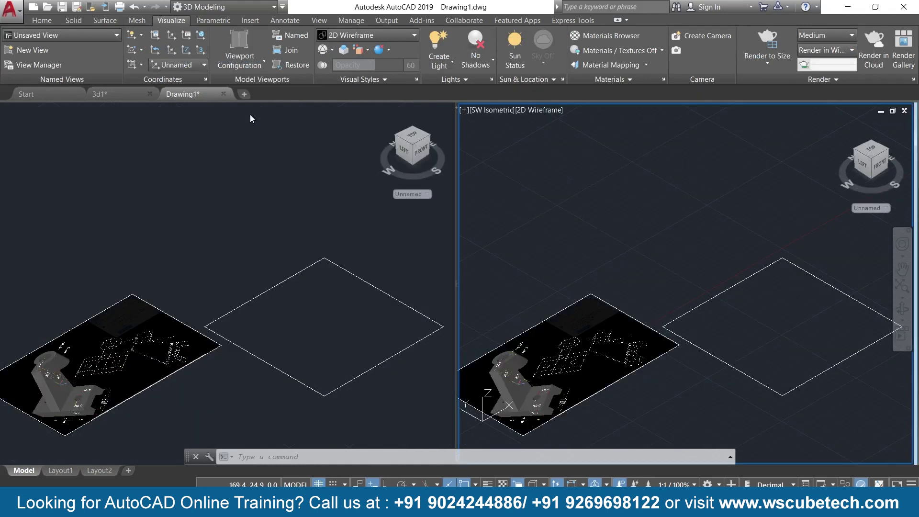
- Set the left viewport to the Top view and frame the dimensioned bracket in the reference image
{"action": "left_click", "coordinate": [412, 133]}
{"action": "left_click", "coordinate": [411, 137]}
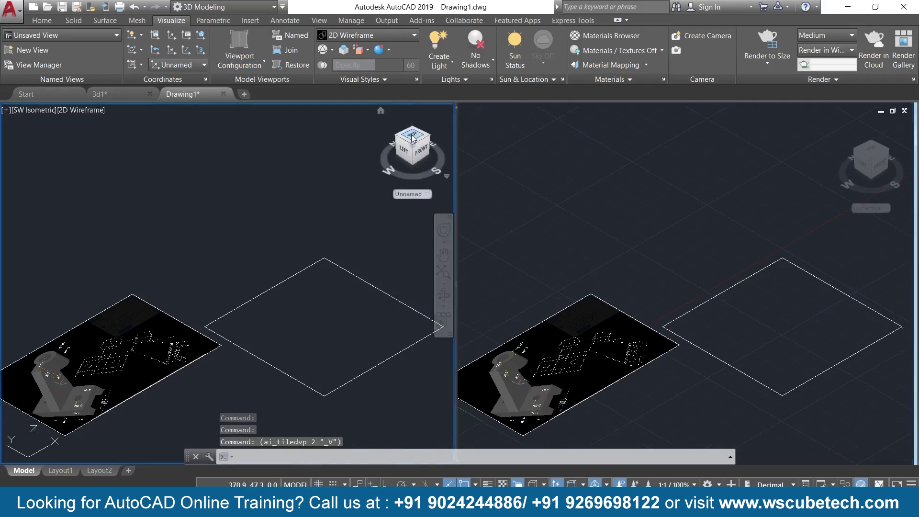
{"action": "scroll", "coordinate": [158, 243], "scroll_direction": "up", "scroll_amount": 4}
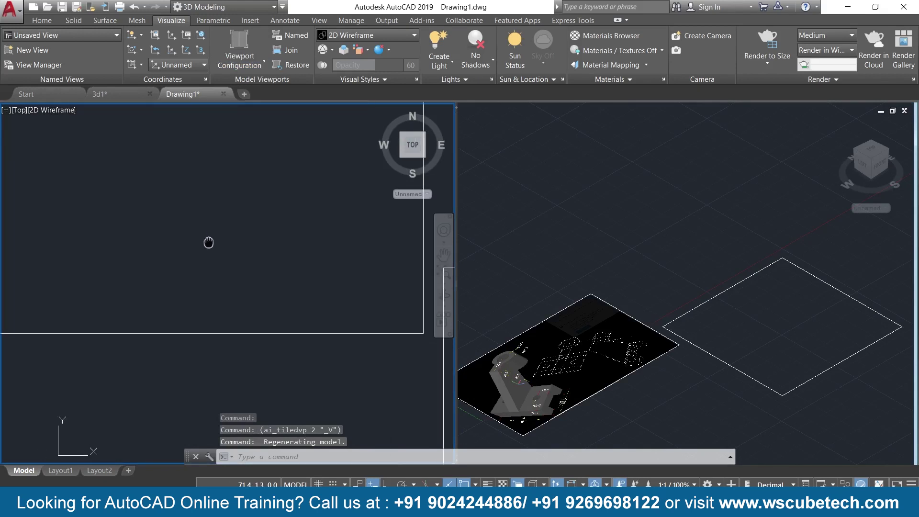
{"action": "scroll", "coordinate": [196, 269], "scroll_direction": "up", "scroll_amount": 2}
{"action": "mouse_move", "coordinate": [196, 269]}
{"action": "middle_mouse_down"}
{"action": "mouse_move", "coordinate": [314, 293]}
{"action": "mouse_move", "coordinate": [301, 299]}
{"action": "middle_mouse_up"}
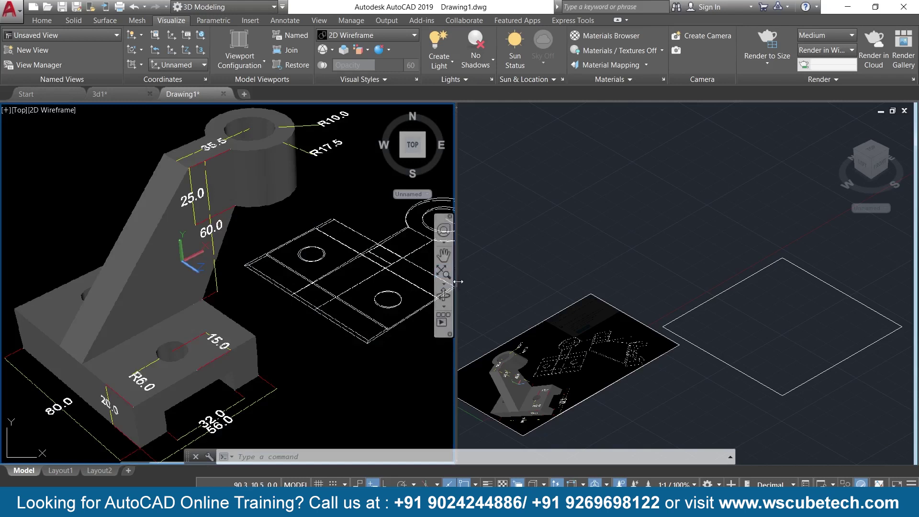
- Narrow the Top viewport to give the isometric viewport more room, keeping the bracket's base framed
{"action": "left_click_drag", "start_coordinate": [457, 282], "coordinate": [354, 283]}
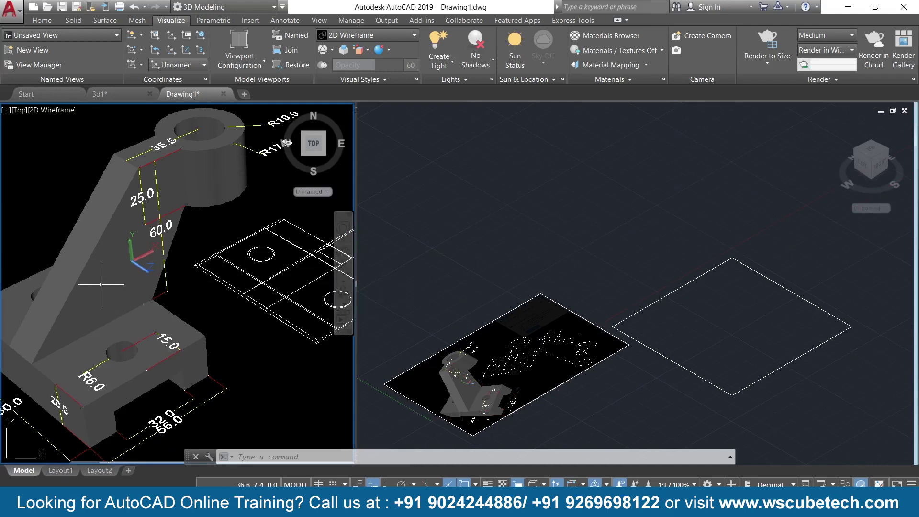
{"action": "middle_click_drag", "start_coordinate": [91, 283], "coordinate": [129, 208]}
{"action": "scroll", "coordinate": [128, 268], "scroll_direction": "up", "scroll_amount": 2}
{"action": "scroll", "coordinate": [127, 268], "scroll_direction": "down", "scroll_amount": 2}
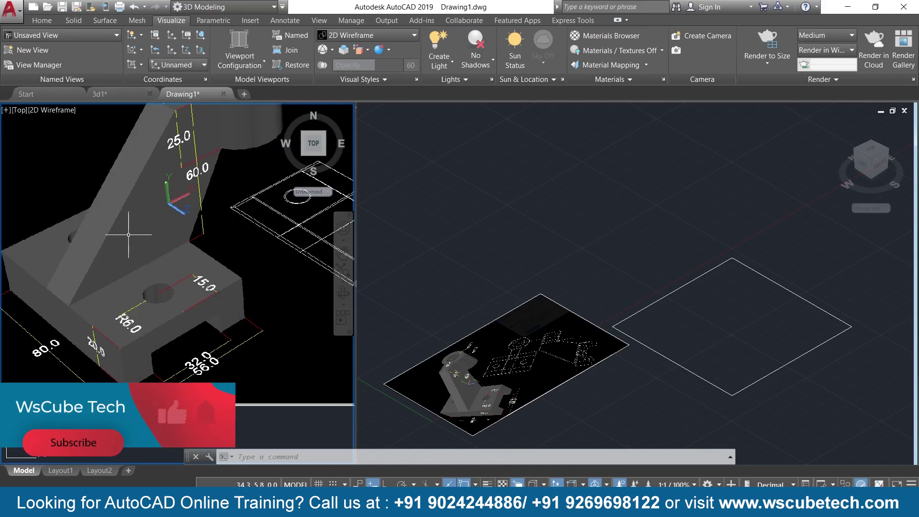
- Erase the reference image from the isometric viewport, and undo the erasure
{"action": "left_click", "coordinate": [539, 293]}
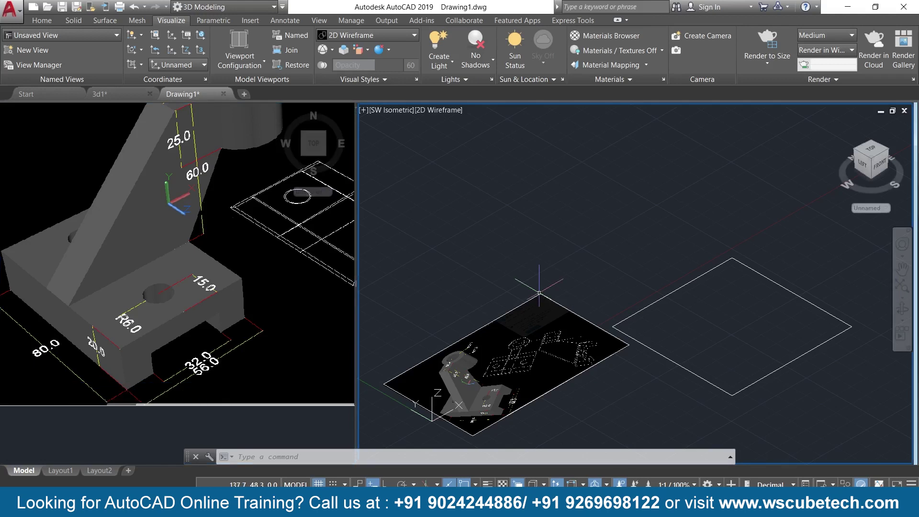
{"action": "left_click", "coordinate": [539, 293]}
{"action": "key", "text": "Delete"}
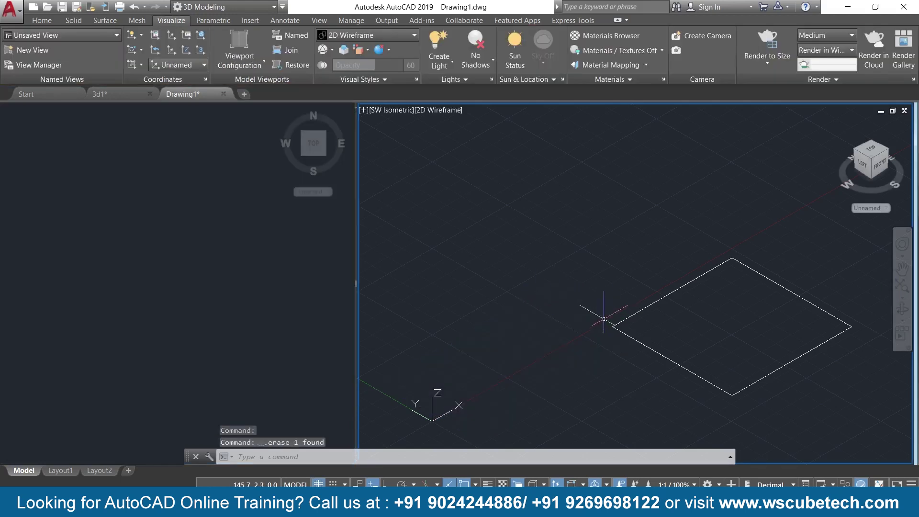
{"action": "key", "text": "ctrl+z"}
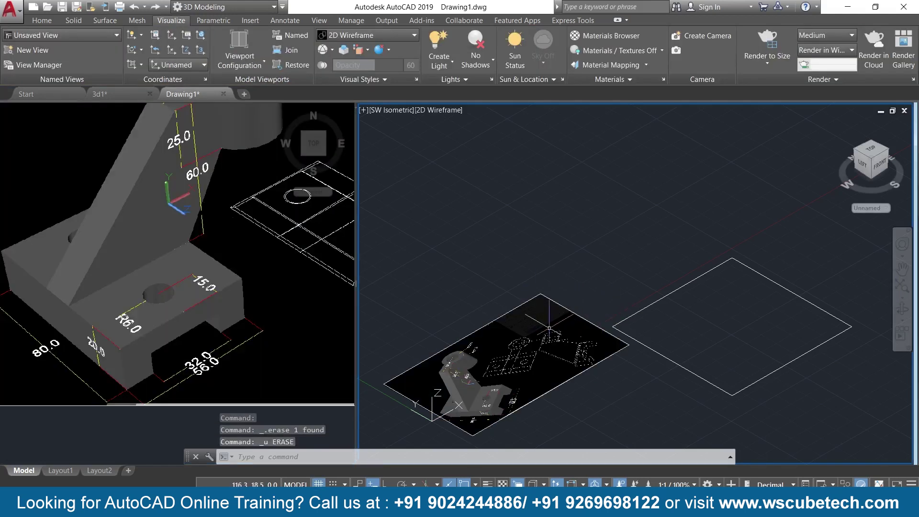
- Move the reference image by its near corner to an empty area farther from the UCS origin and the square
{"action": "mouse_move", "coordinate": [532, 356]}
{"action": "middle_mouse_down"}
{"action": "mouse_move", "coordinate": [585, 326]}
{"action": "mouse_move", "coordinate": [642, 319]}
{"action": "middle_mouse_up"}
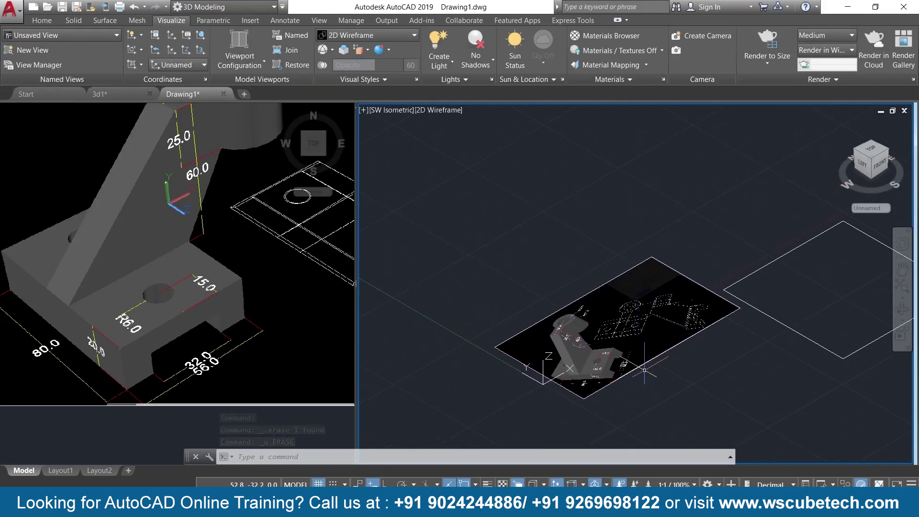
{"action": "left_click", "coordinate": [627, 373]}
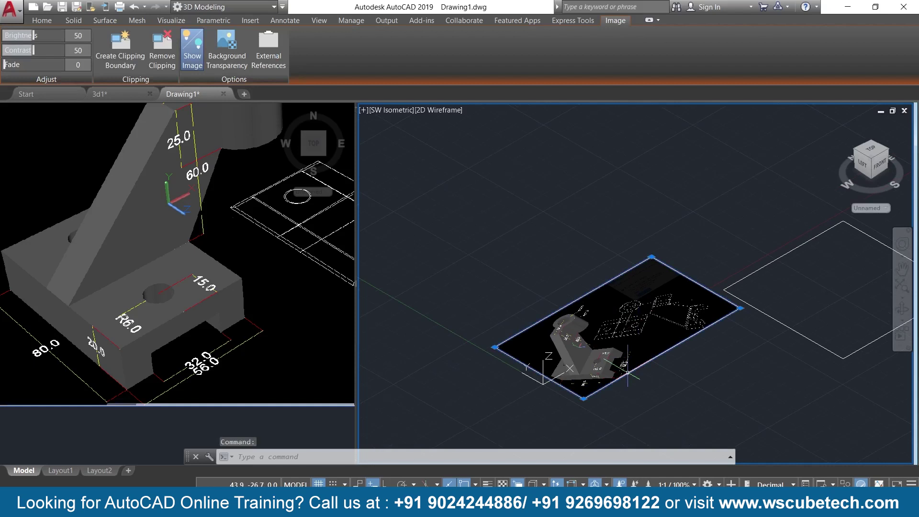
{"action": "key", "text": "Return"}
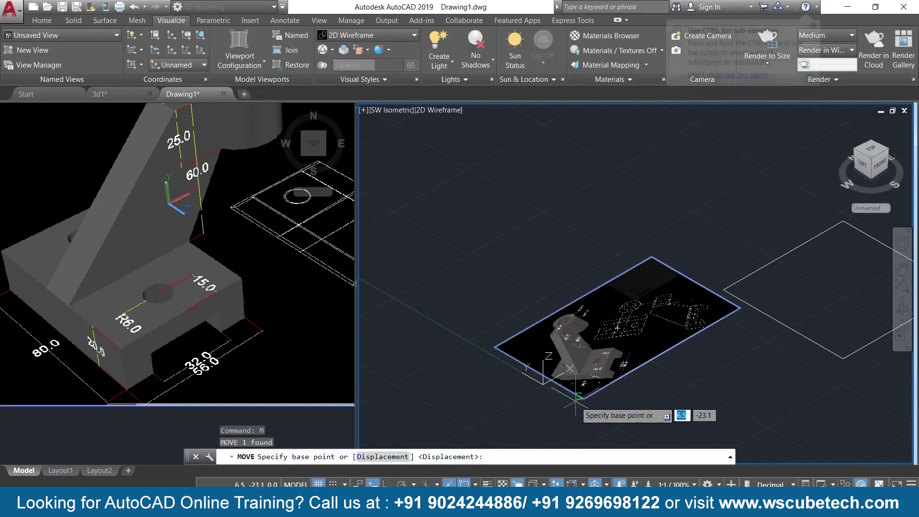
{"action": "left_click", "coordinate": [583, 397]}
{"action": "left_click", "coordinate": [421, 274]}
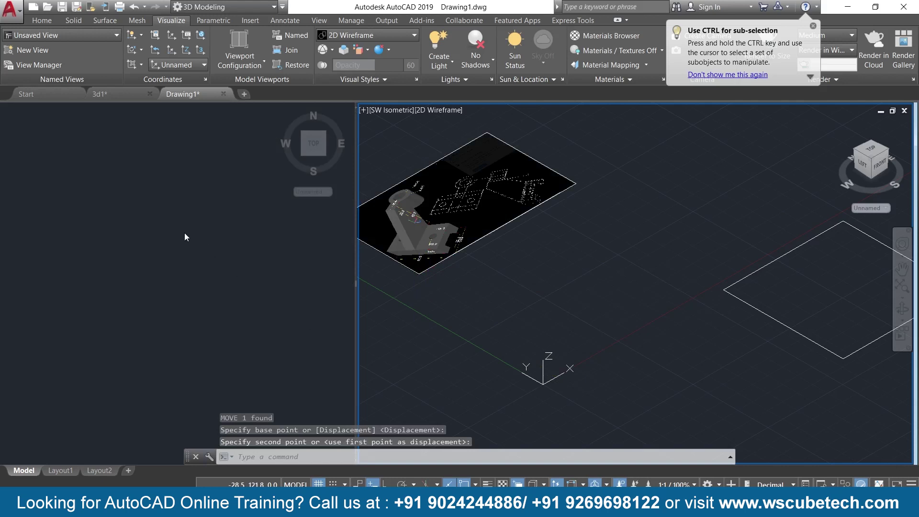
- Find the moved reference image in the Top viewport and frame the whole dimensioned bracket
{"action": "left_click", "coordinate": [186, 236]}
{"action": "scroll", "coordinate": [172, 293], "scroll_direction": "up", "scroll_amount": 5}
{"action": "middle_click_drag", "start_coordinate": [177, 283], "coordinate": [131, 403]}
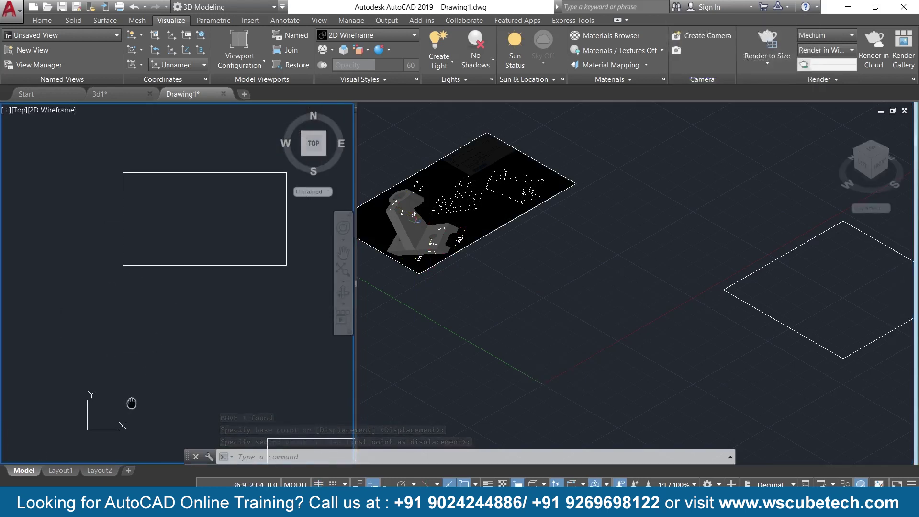
{"action": "scroll", "coordinate": [242, 285], "scroll_direction": "up", "scroll_amount": 2}
{"action": "middle_click_drag", "start_coordinate": [242, 287], "coordinate": [211, 368]}
{"action": "scroll", "coordinate": [205, 350], "scroll_direction": "up", "scroll_amount": 5}
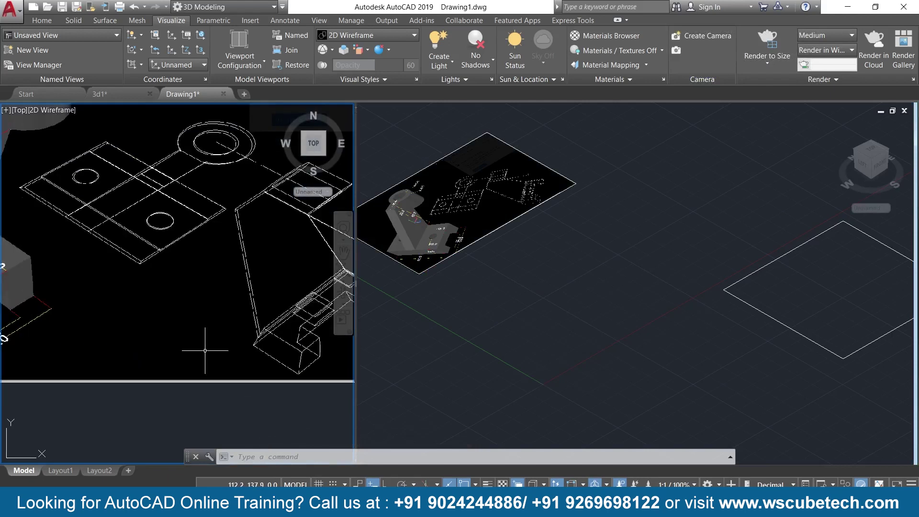
{"action": "mouse_move", "coordinate": [117, 298]}
{"action": "middle_mouse_down"}
{"action": "mouse_move", "coordinate": [286, 361]}
{"action": "mouse_move", "coordinate": [338, 369]}
{"action": "middle_mouse_up"}
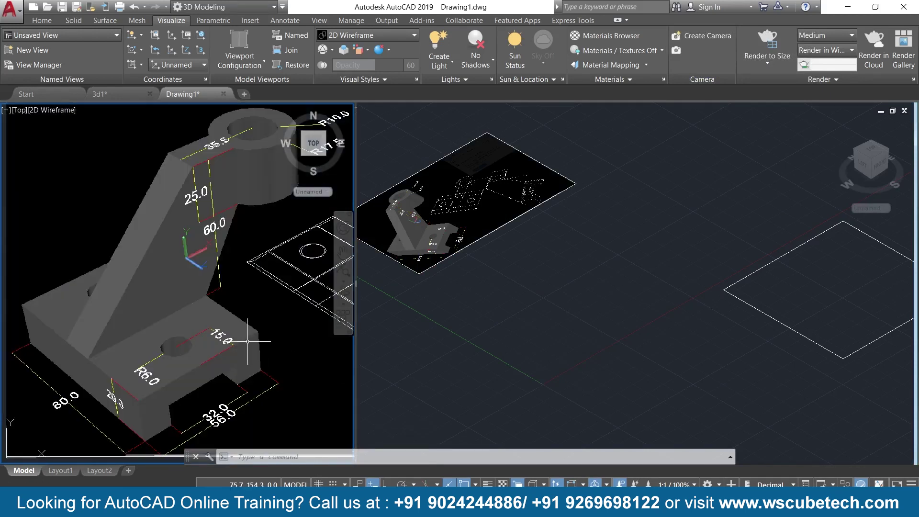
{"action": "middle_click_drag", "start_coordinate": [232, 309], "coordinate": [231, 303]}
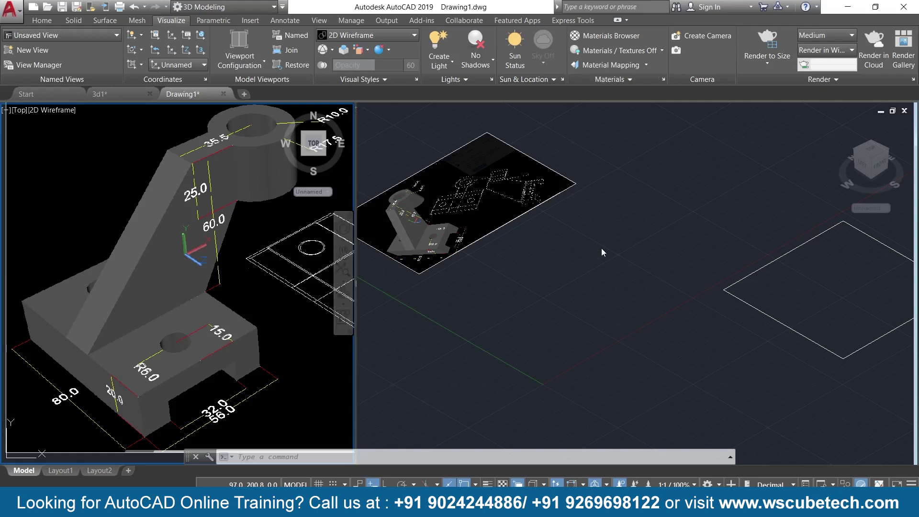
- Erase the 100 by 100 square in the isometric viewport
{"action": "left_click", "coordinate": [647, 300]}
{"action": "middle_click_drag", "start_coordinate": [677, 310], "coordinate": [473, 269]}
{"action": "scroll", "coordinate": [496, 256], "scroll_direction": "up", "scroll_amount": 4}
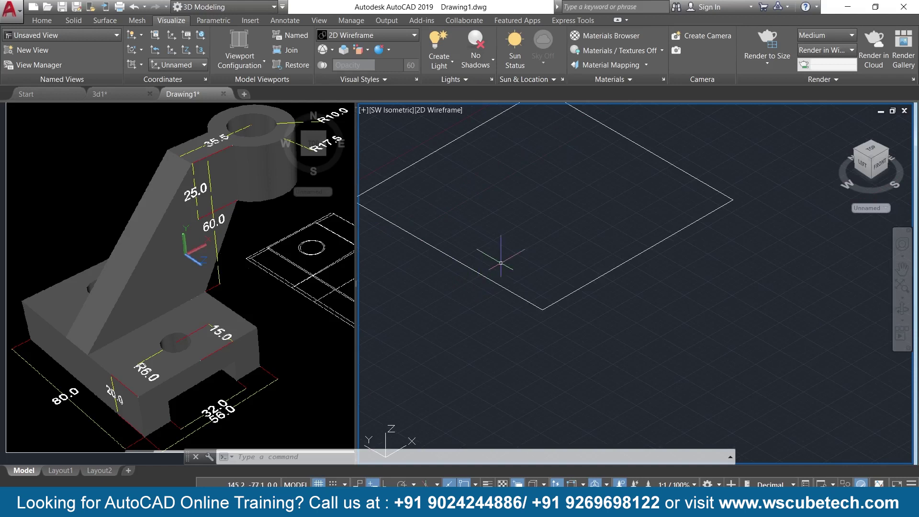
{"action": "scroll", "coordinate": [520, 236], "scroll_direction": "down", "scroll_amount": 3}
{"action": "scroll", "coordinate": [551, 283], "scroll_direction": "up", "scroll_amount": 2}
{"action": "scroll", "coordinate": [551, 282], "scroll_direction": "down", "scroll_amount": 2}
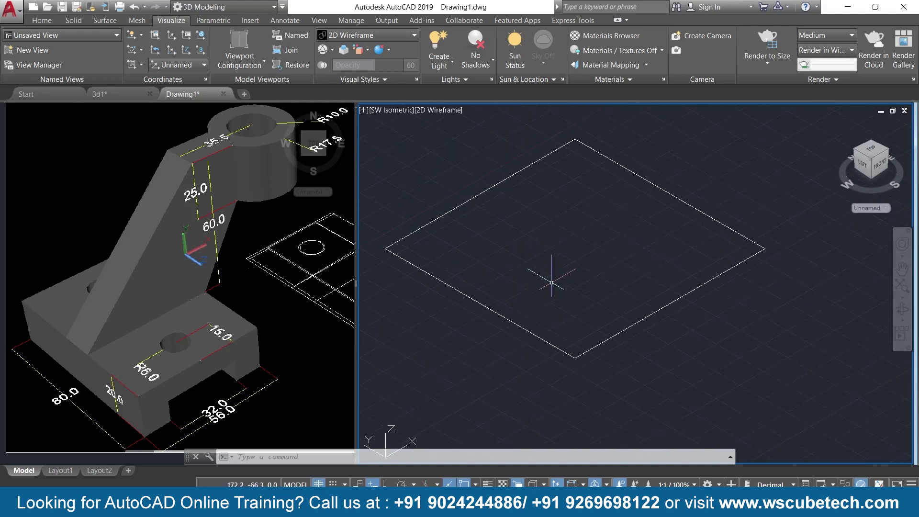
{"action": "left_click", "coordinate": [564, 354]}
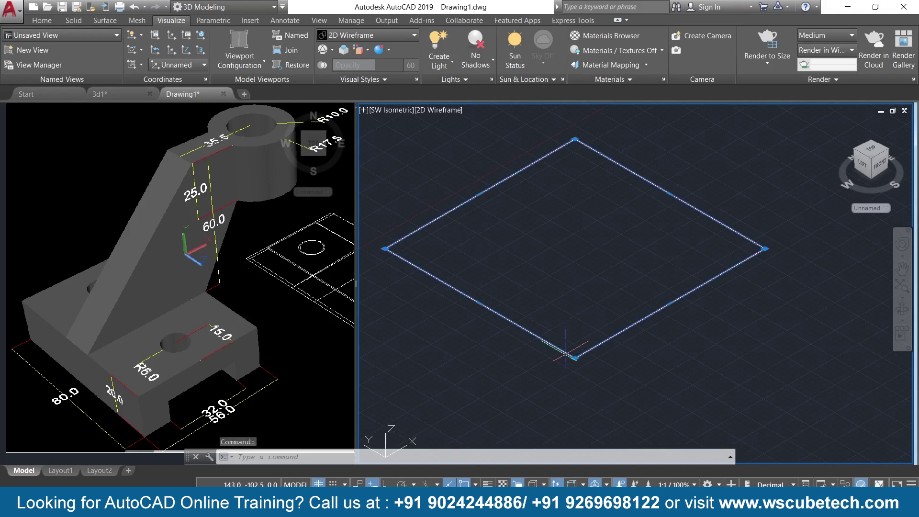
{"action": "key", "text": "Delete"}
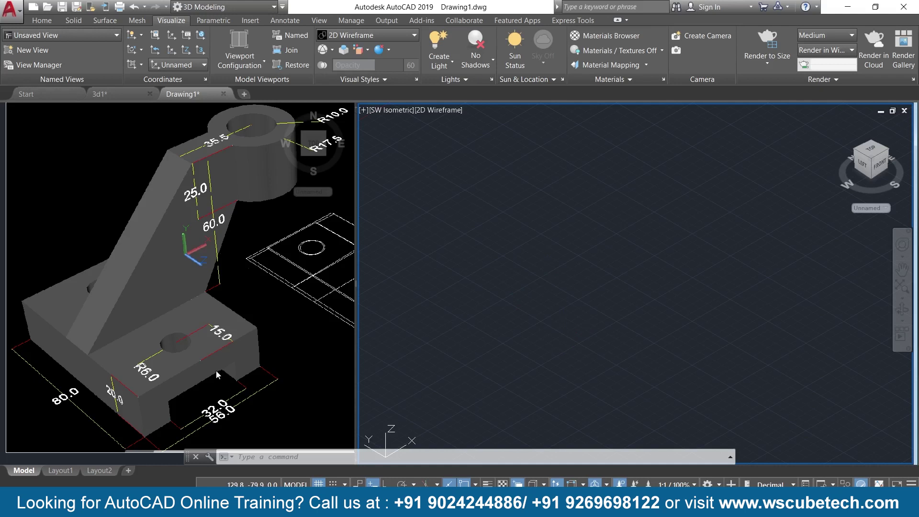
- Examine the bracket's base dimensions in the reference image, and make the isometric viewport current
{"action": "left_click", "coordinate": [192, 374]}
{"action": "scroll", "coordinate": [188, 365], "scroll_direction": "up", "scroll_amount": 2}
{"action": "scroll", "coordinate": [201, 354], "scroll_direction": "down", "scroll_amount": 2}
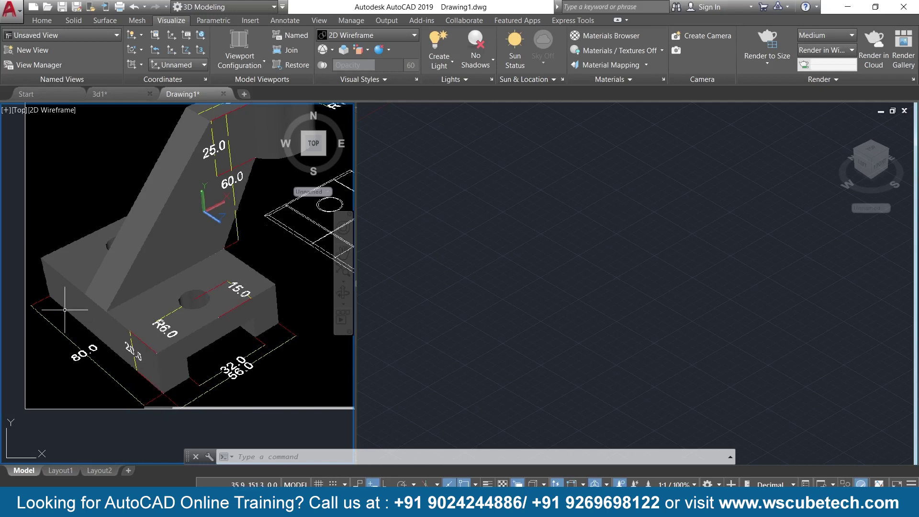
{"action": "scroll", "coordinate": [142, 340], "scroll_direction": "up", "scroll_amount": 2}
{"action": "scroll", "coordinate": [142, 339], "scroll_direction": "down", "scroll_amount": 2}
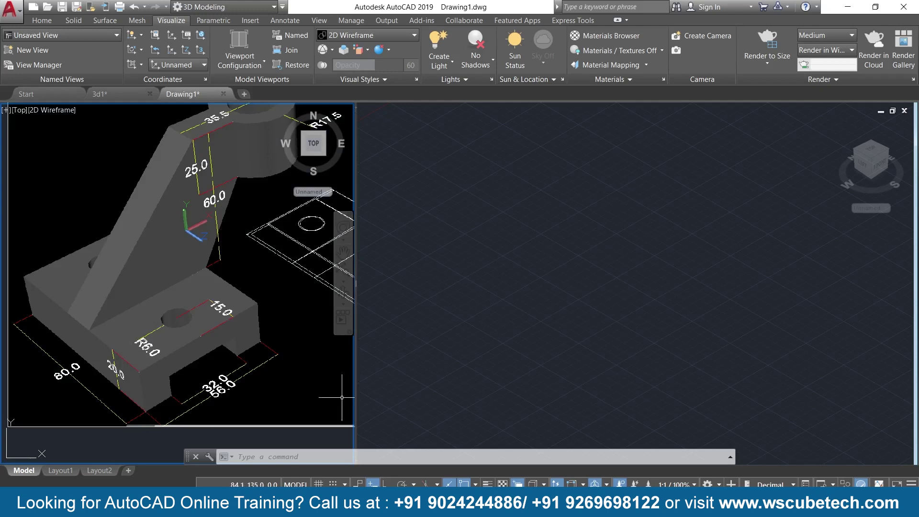
{"action": "left_click", "coordinate": [475, 289]}
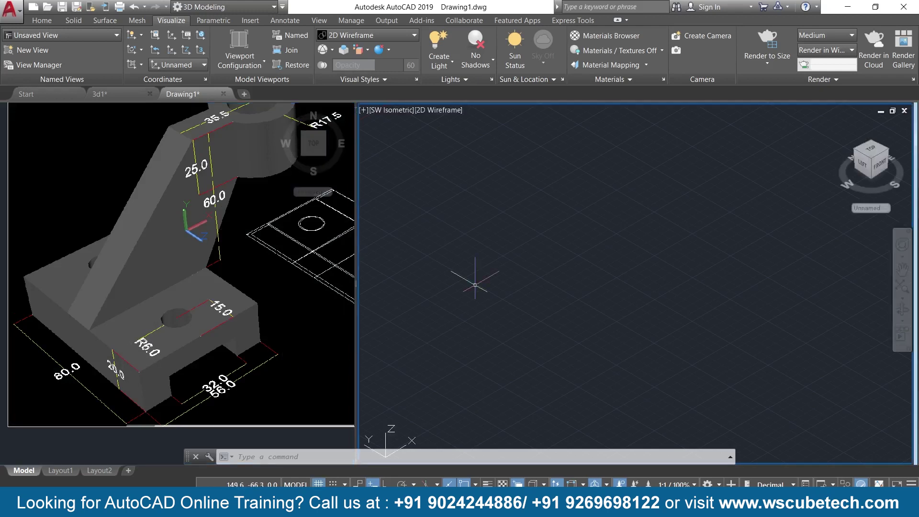
- With Ortho on, create a solid box for the bracket's base in the isometric viewport, length 56, width 80 and height 20
{"action": "left_click", "coordinate": [48, 21]}
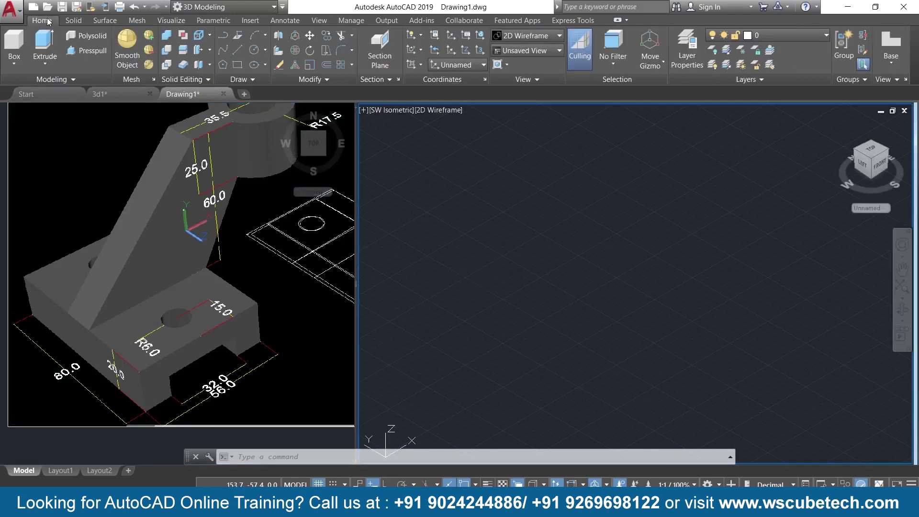
{"action": "left_click", "coordinate": [12, 59]}
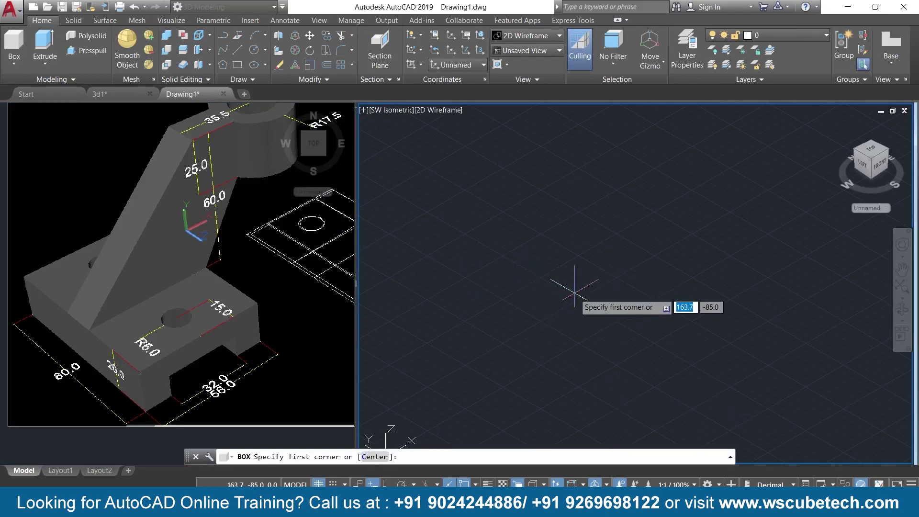
{"action": "key", "text": "F8"}
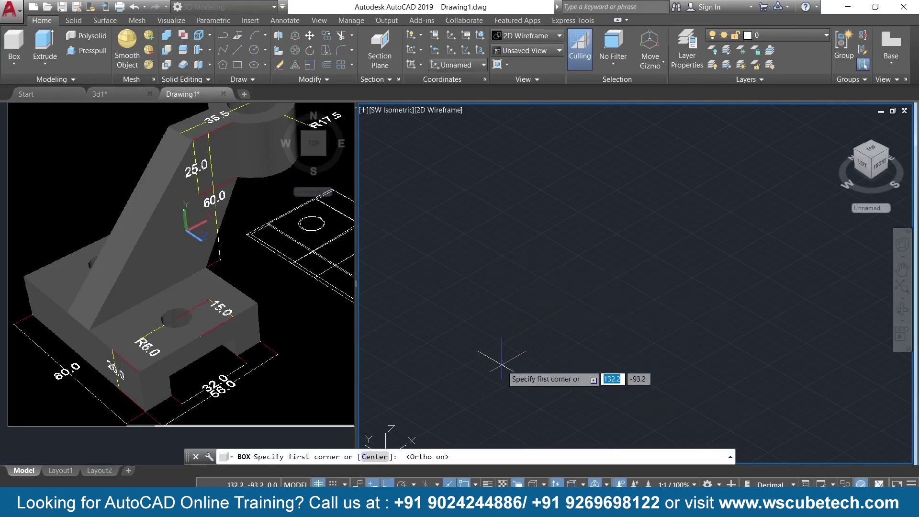
{"action": "left_click", "coordinate": [508, 330]}
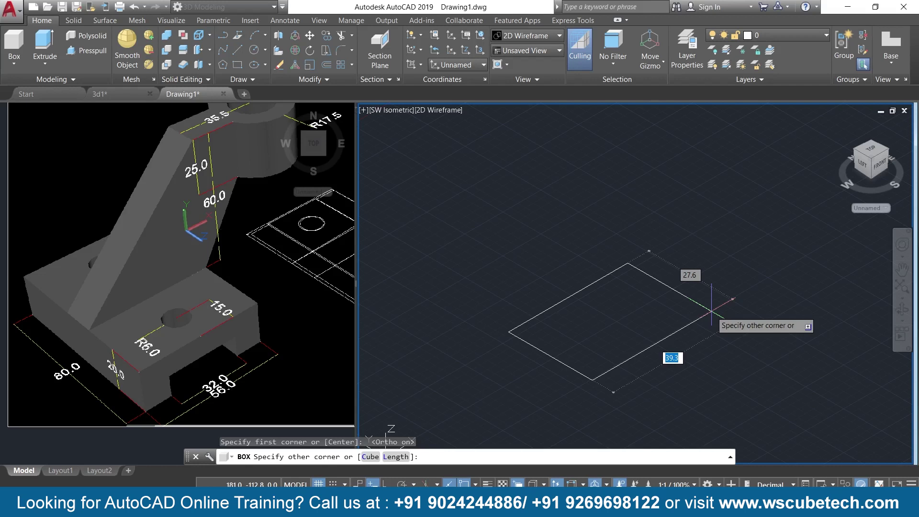
{"action": "type", "text": "l"}
{"action": "key", "text": "Return"}
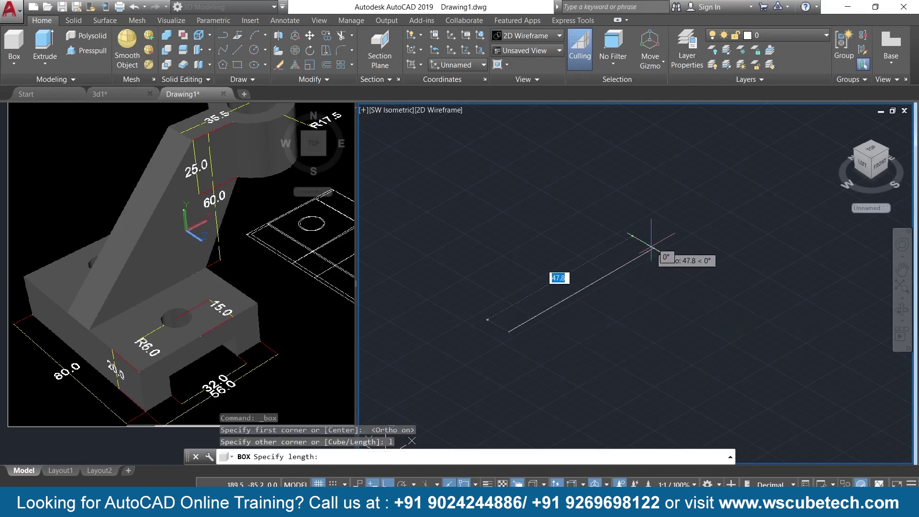
{"action": "type", "text": "56"}
{"action": "key", "text": "Return"}
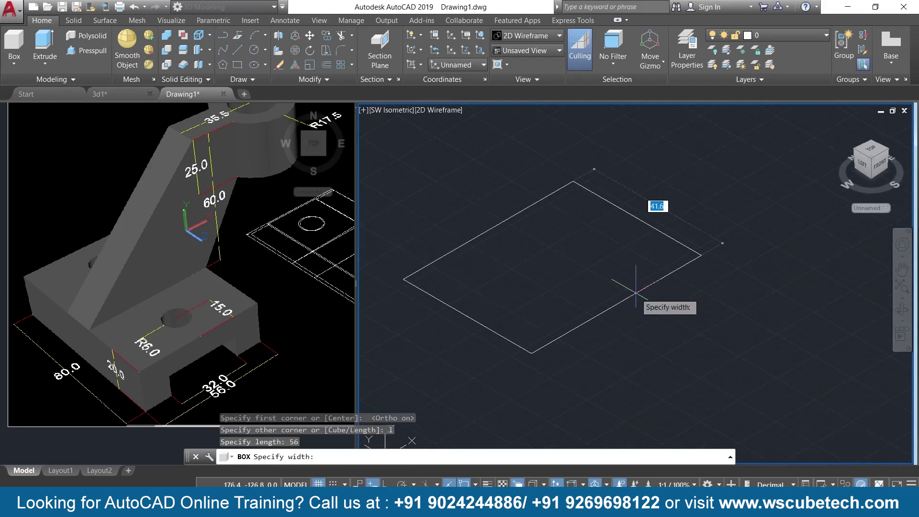
{"action": "type", "text": "80"}
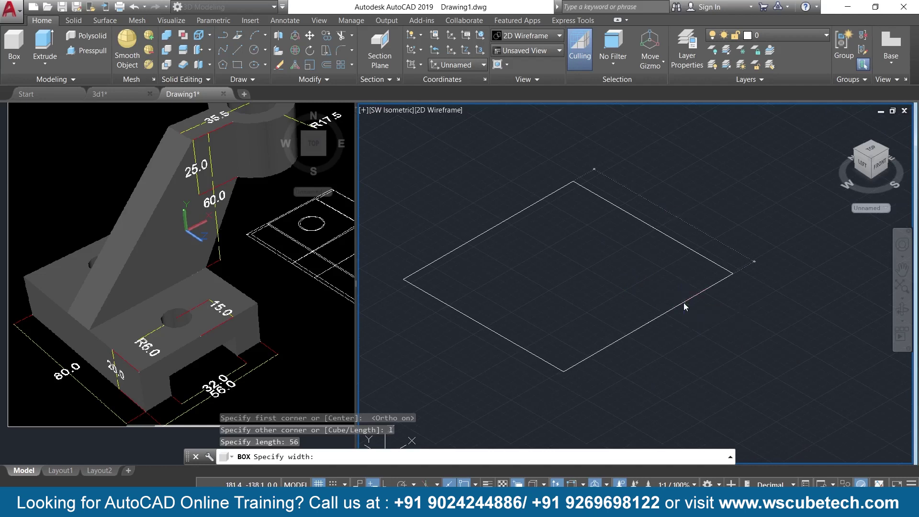
{"action": "key", "text": "Return"}
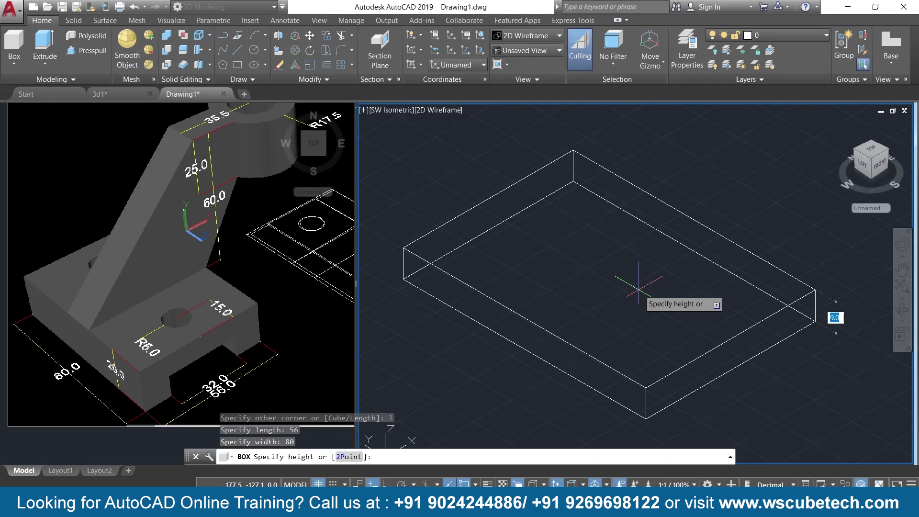
{"action": "type", "text": "20"}
{"action": "key", "text": "Return"}
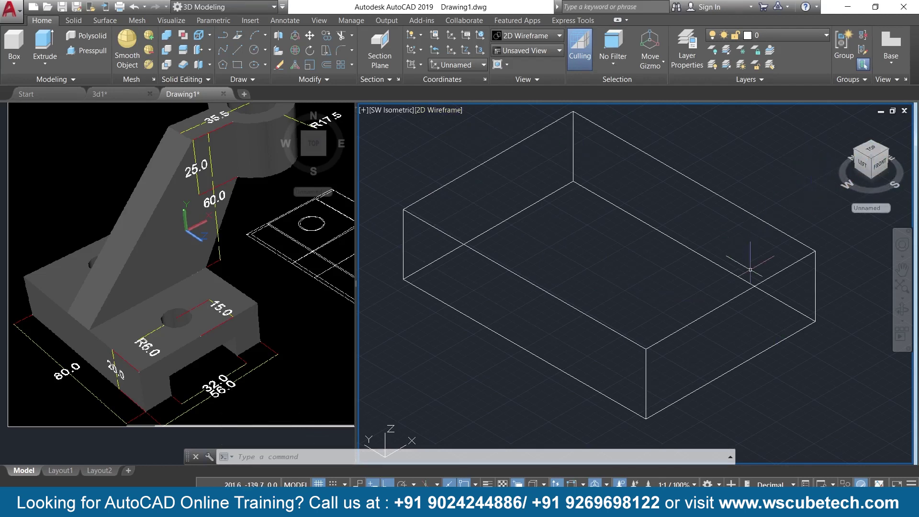
- Draw a 10-unit vertical line upward from the midpoint of the bottom edge on the box's 56-unit front face
{"action": "middle_click_drag", "start_coordinate": [675, 297], "coordinate": [624, 297]}
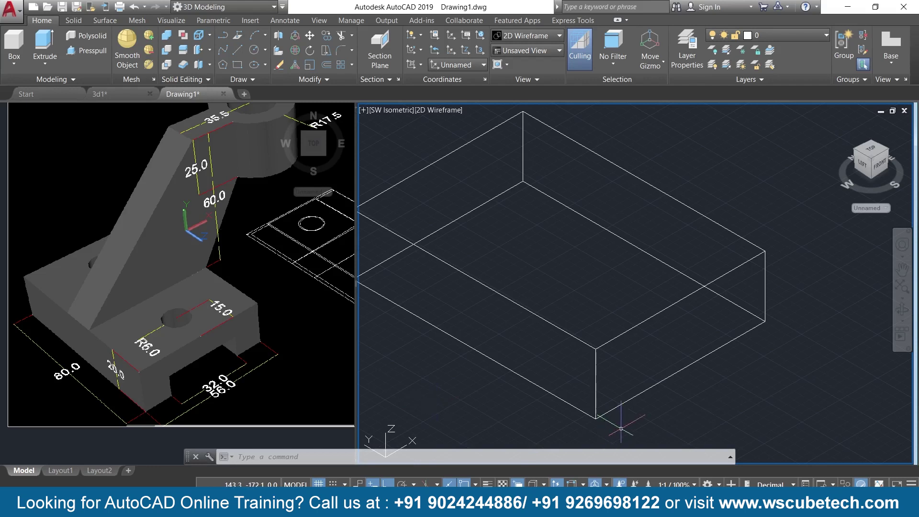
{"action": "type", "text": "line"}
{"action": "key", "text": "Return"}
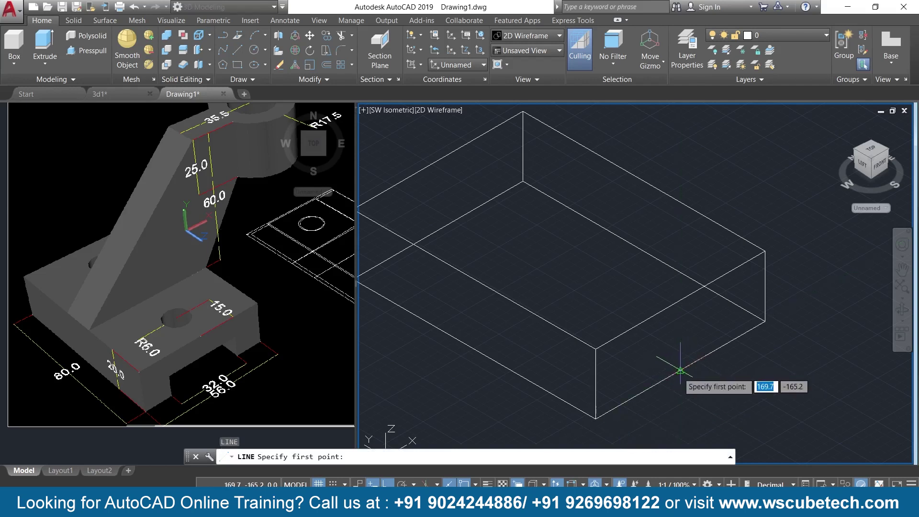
{"action": "left_click", "coordinate": [680, 370]}
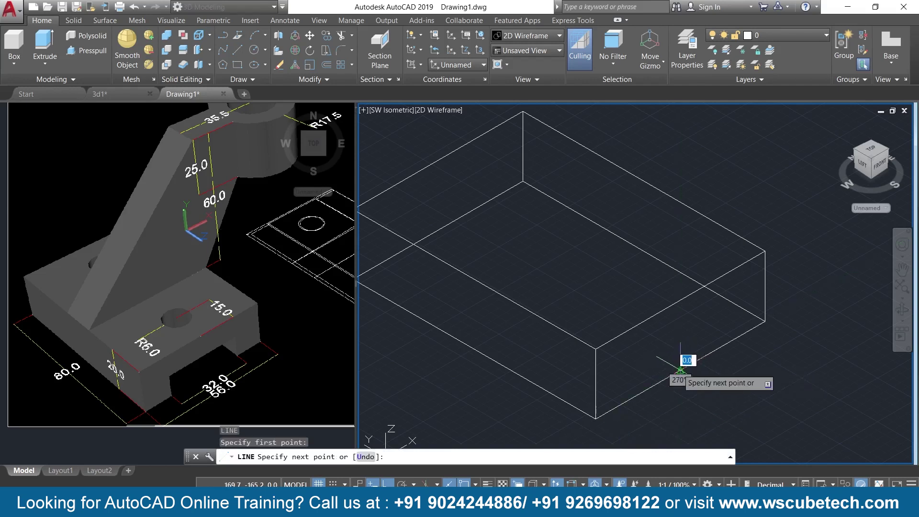
{"action": "left_click", "coordinate": [680, 300]}
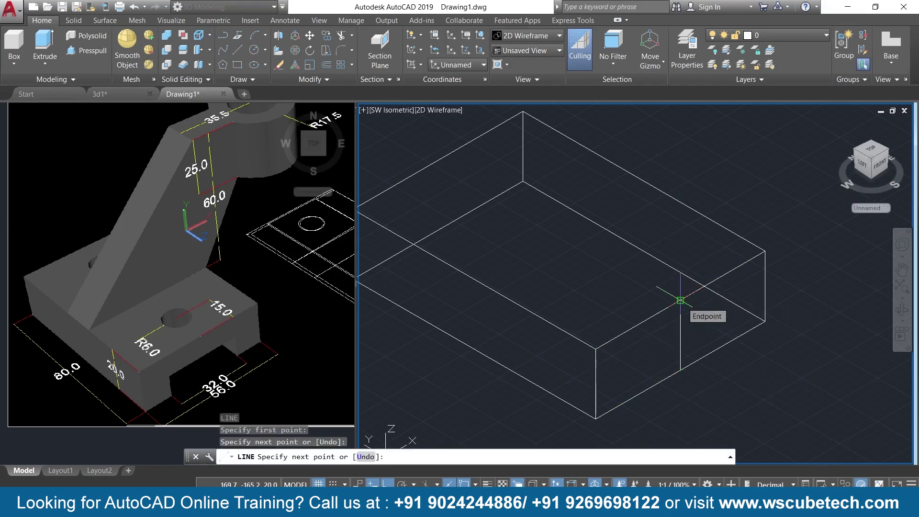
{"action": "type", "text": "u"}
{"action": "key", "text": "Return"}
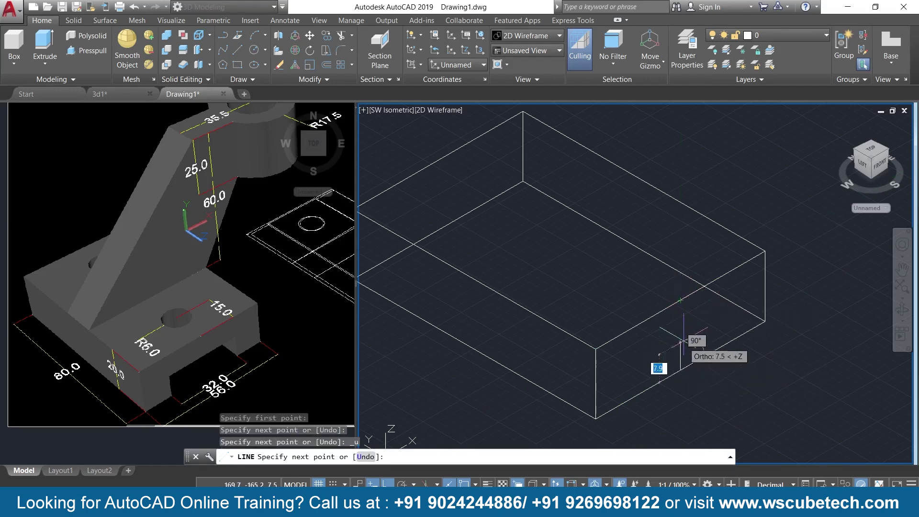
{"action": "type", "text": "10"}
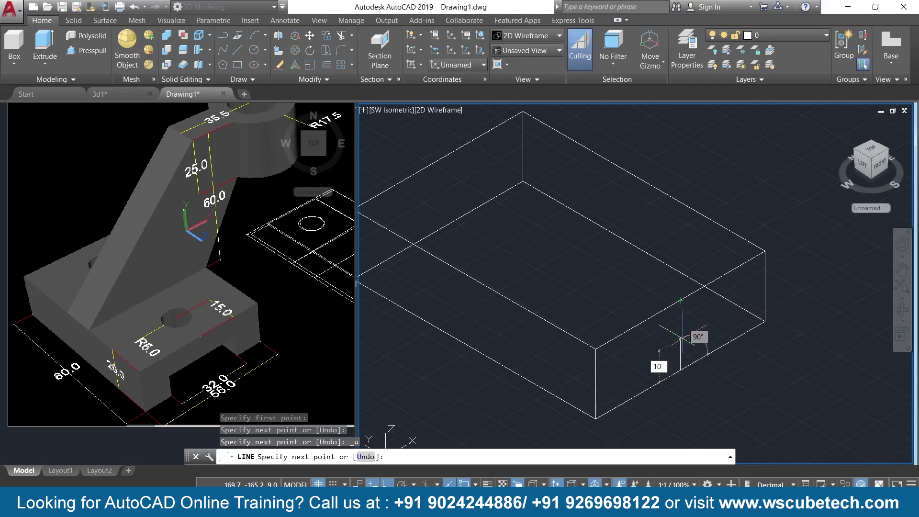
{"action": "key", "text": "Return"}
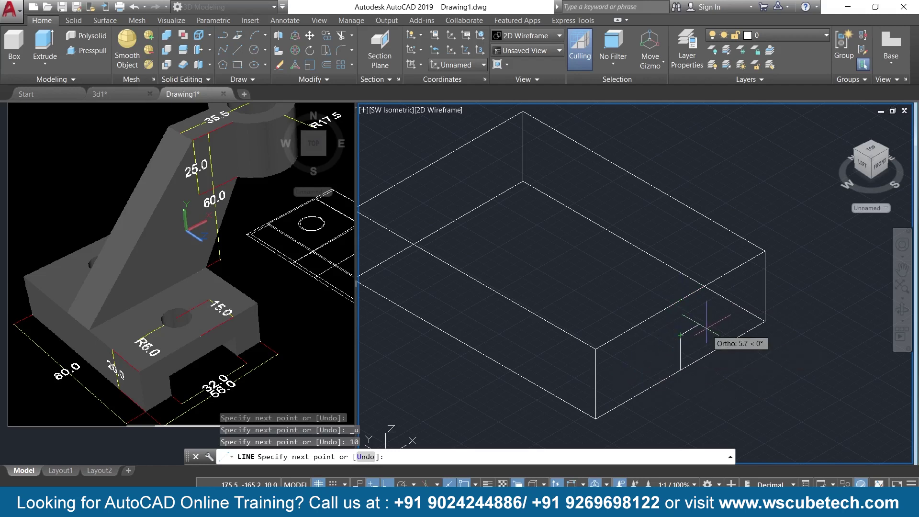
{"action": "left_click", "coordinate": [731, 306]}
{"action": "key", "text": "Escape"}
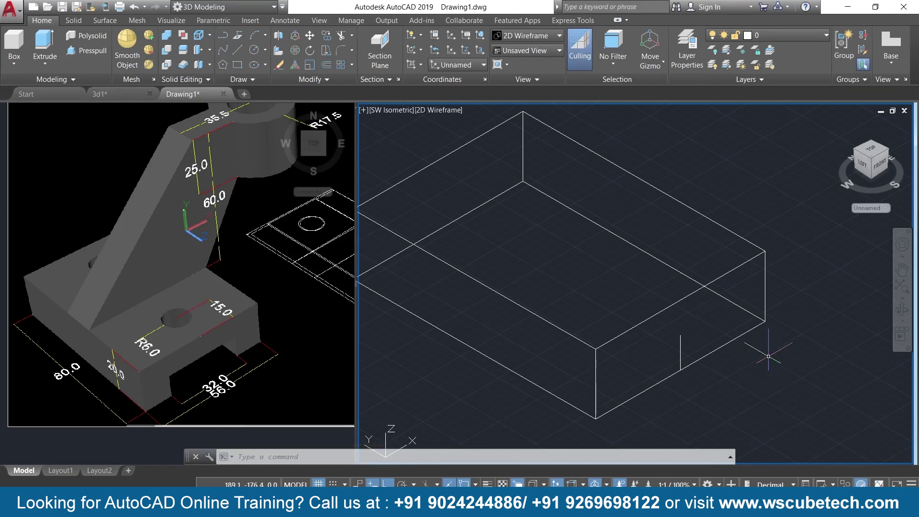
- Try to draw half of the slot outline with lines 16 across and 10 down from the vertical line's upper end
{"action": "key", "text": "Return"}
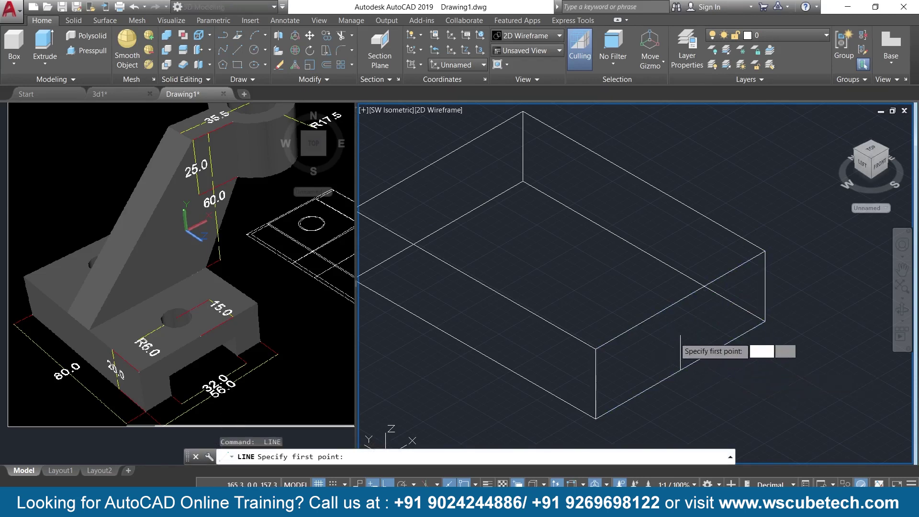
{"action": "left_click", "coordinate": [680, 335]}
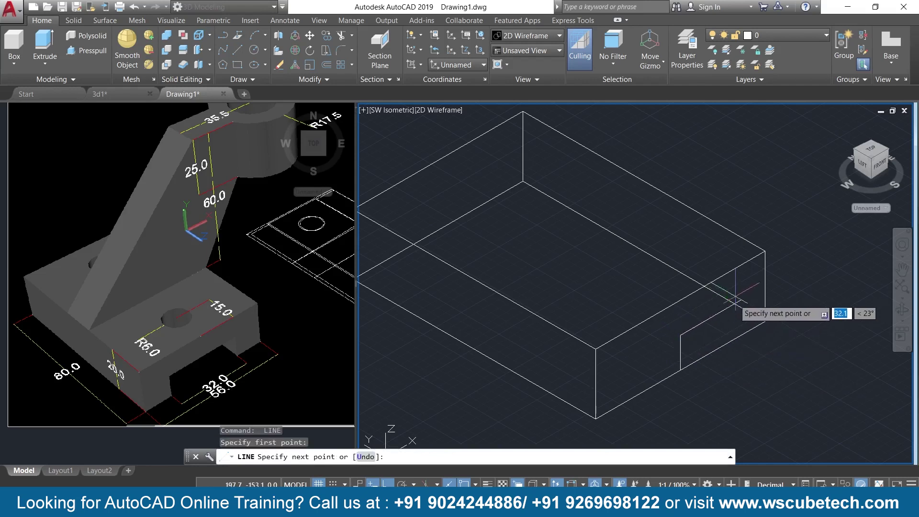
{"action": "type", "text": "1"}
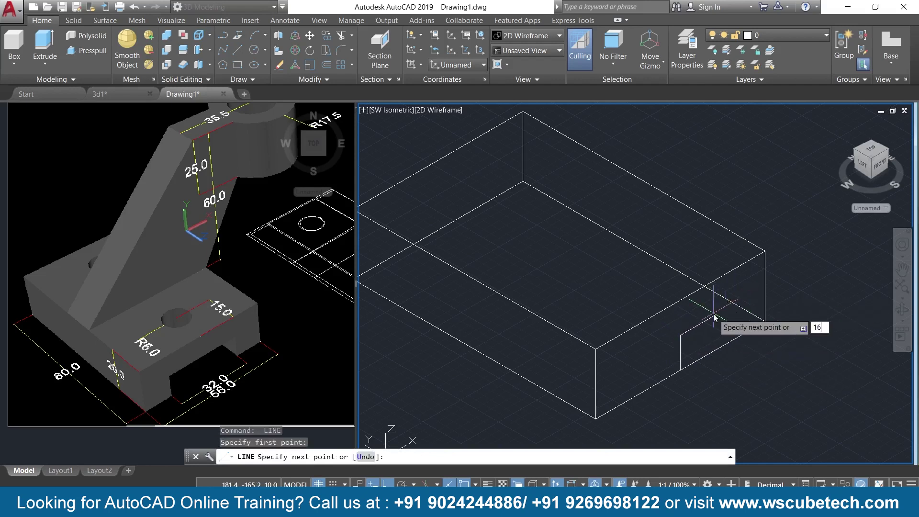
{"action": "type", "text": "6"}
{"action": "key", "text": "Return"}
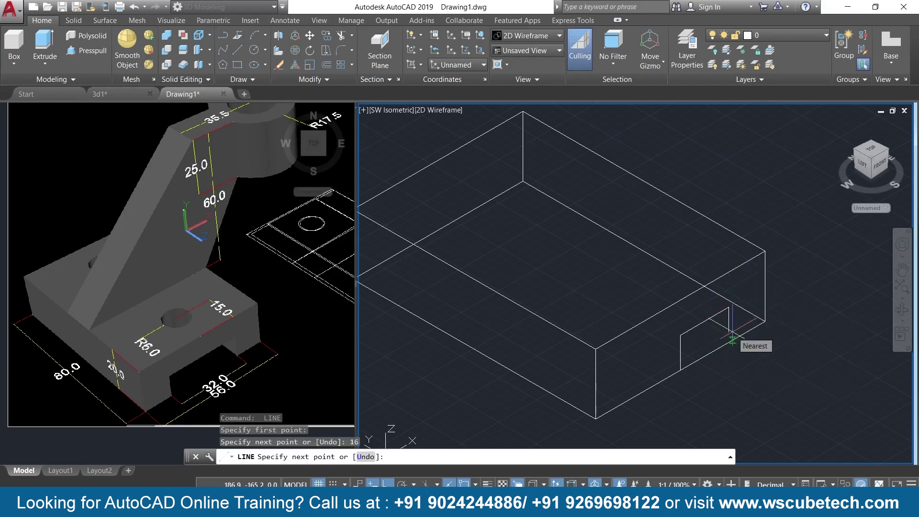
{"action": "type", "text": "10"}
{"action": "key", "text": "Return"}
{"action": "key", "text": "Escape"}
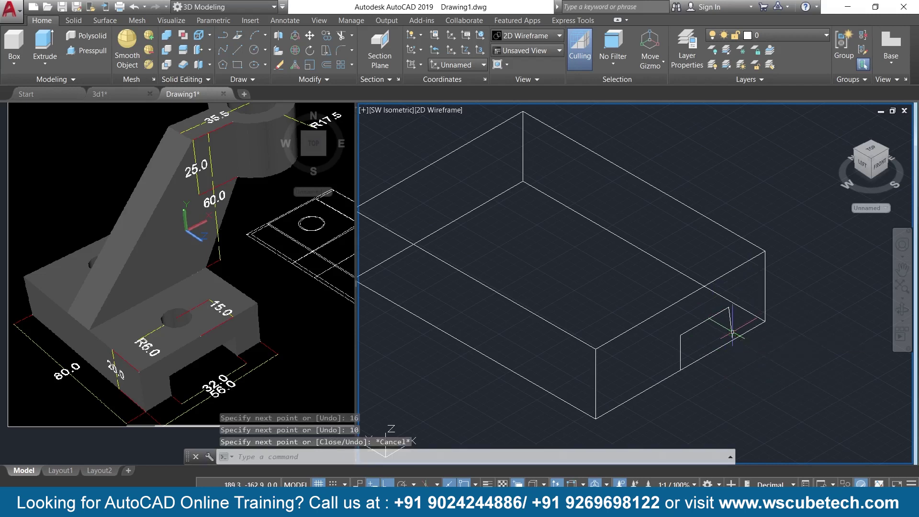
{"action": "key", "text": "ctrl+z"}
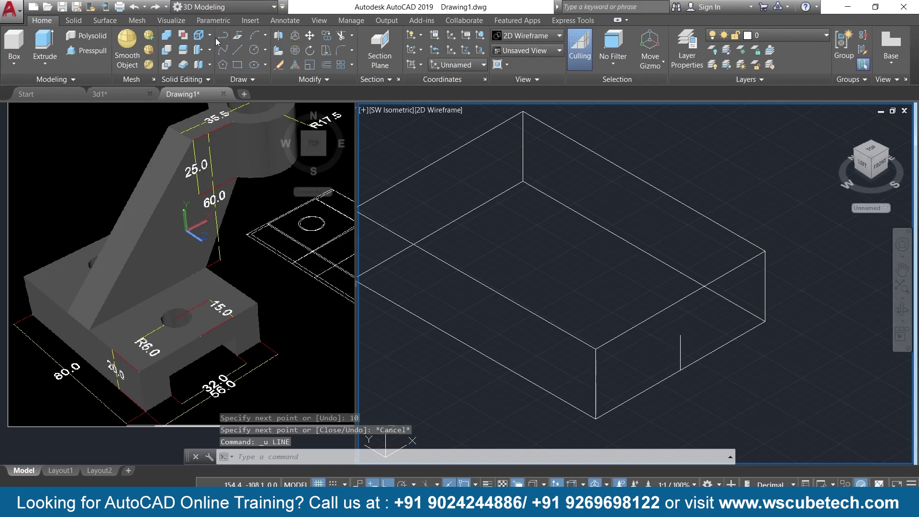
{"action": "left_click", "coordinate": [237, 36]}
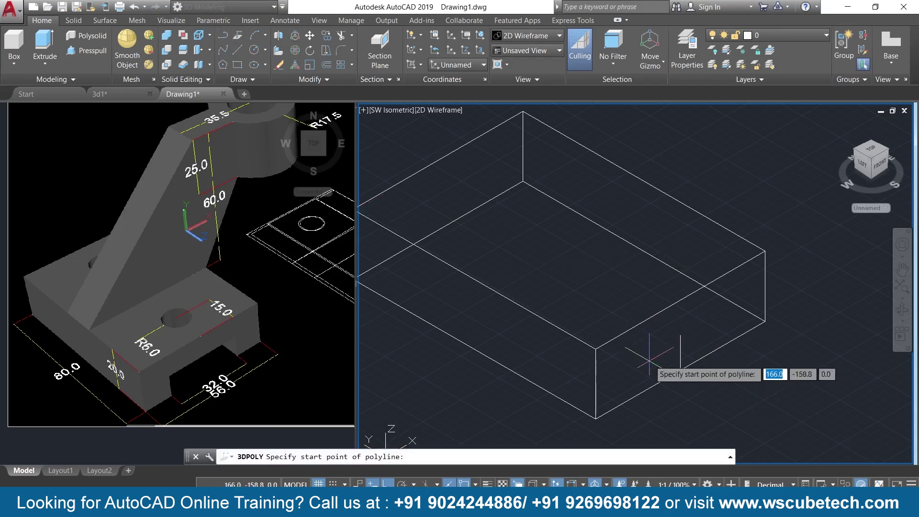
{"action": "left_click", "coordinate": [680, 332]}
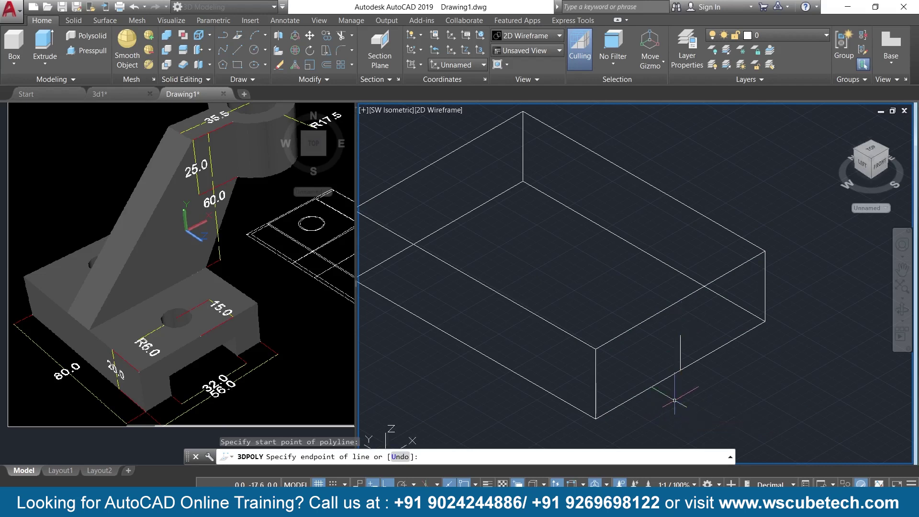
{"action": "key", "text": "Escape"}
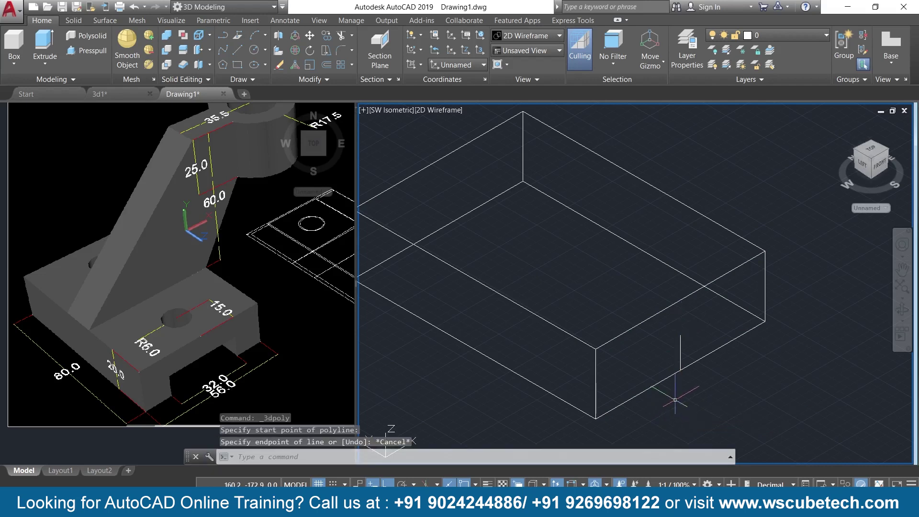
- Start a 3D polyline at the vertical line's upper end and draw segments 16 across toward the right-hand corner and 10 down
{"action": "left_click", "coordinate": [238, 38]}
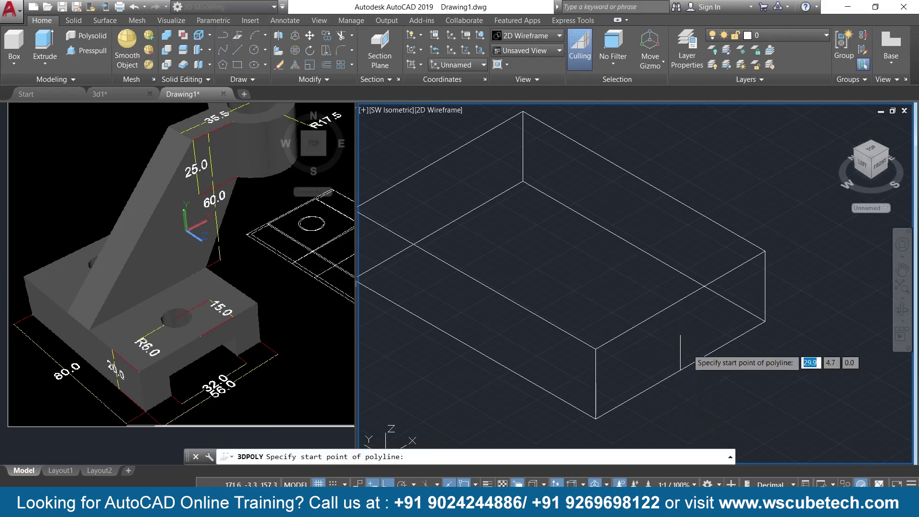
{"action": "left_click", "coordinate": [680, 334]}
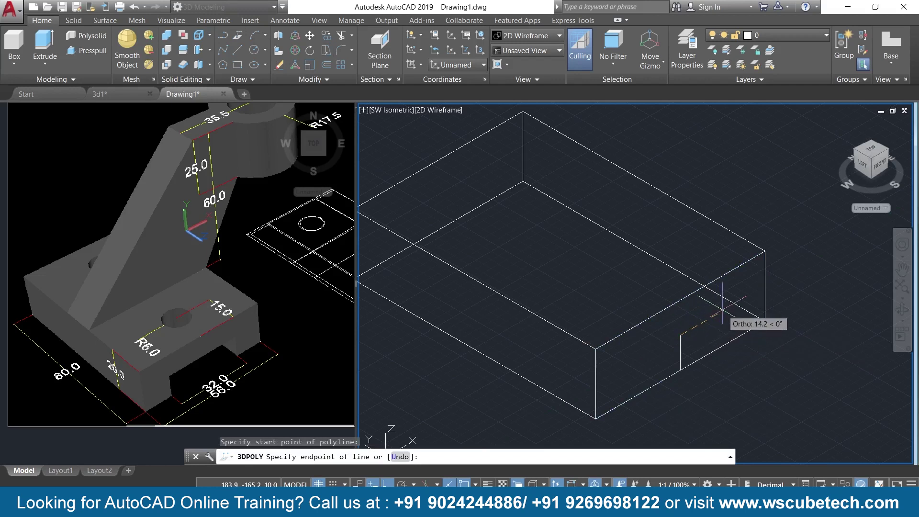
{"action": "type", "text": "16"}
{"action": "key", "text": "Return"}
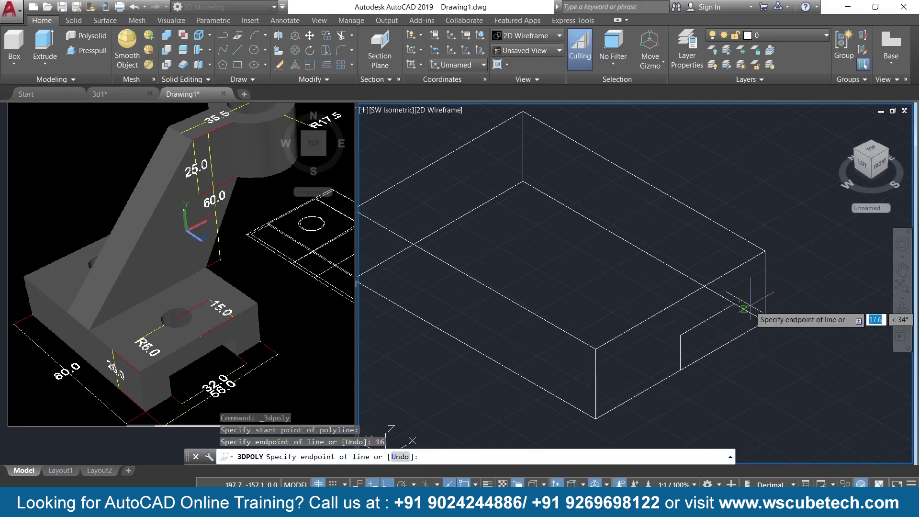
{"action": "type", "text": "10"}
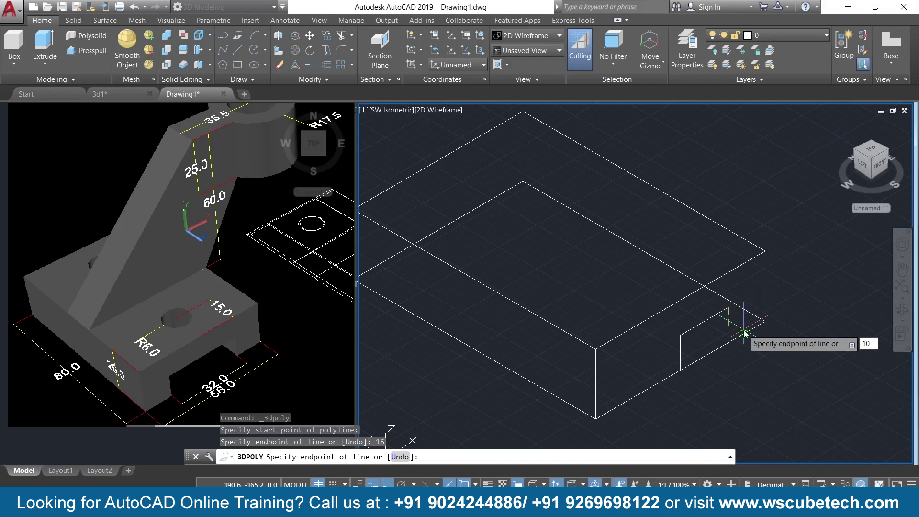
{"action": "key", "text": "Return"}
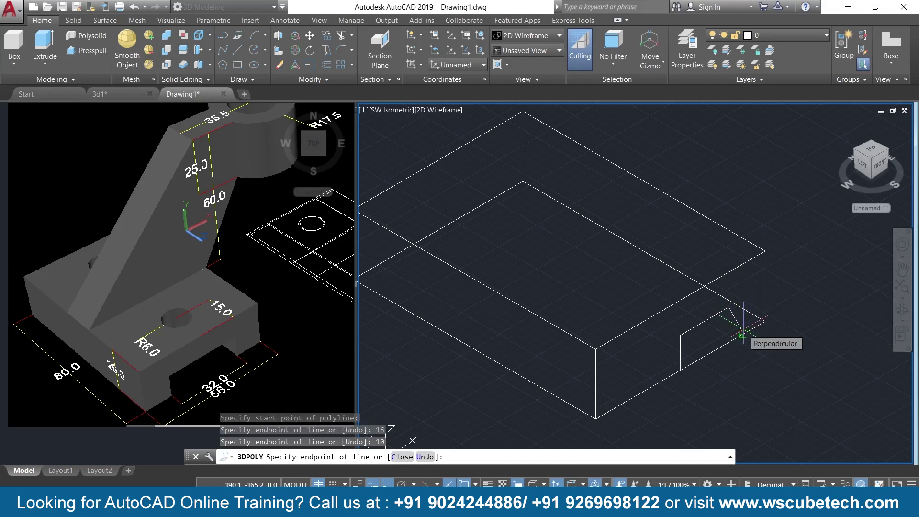
{"action": "key", "text": "ctrl+z"}
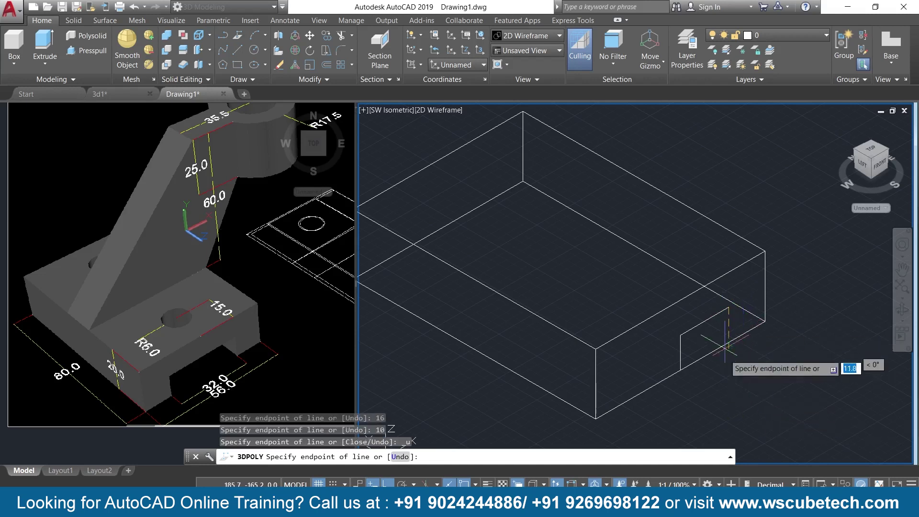
{"action": "type", "text": "10"}
{"action": "key", "text": "Return"}
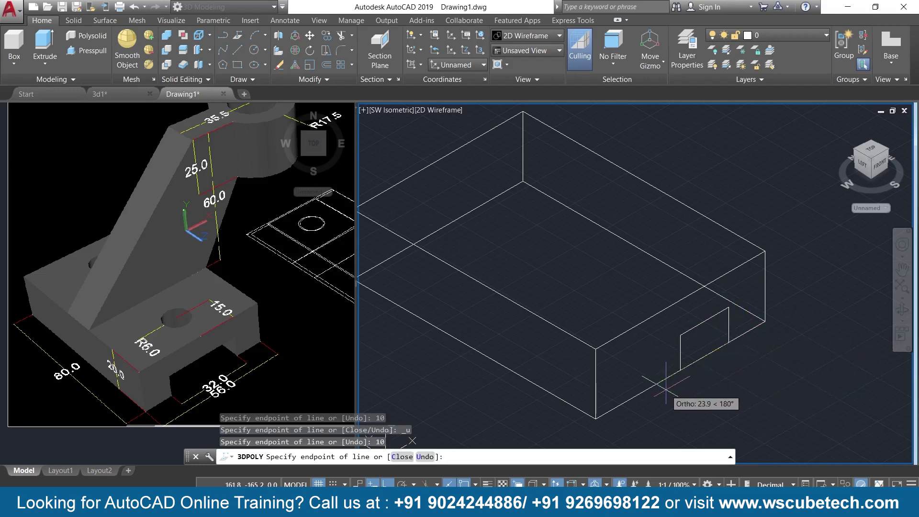
- Complete the slot outline with segments 32 back along the bottom edge and 10 up, close it, and erase the vertical guide line
{"action": "type", "text": "3"}
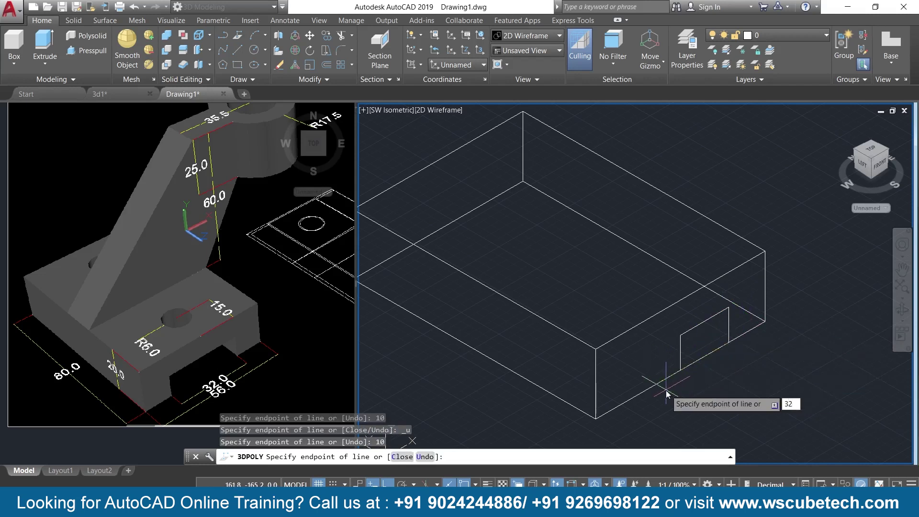
{"action": "type", "text": "2"}
{"action": "key", "text": "Return"}
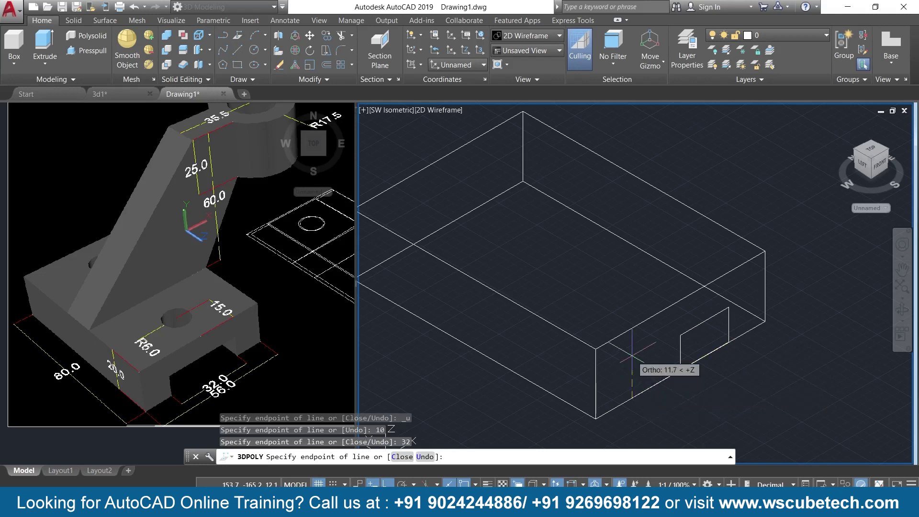
{"action": "type", "text": "10"}
{"action": "key", "text": "Return"}
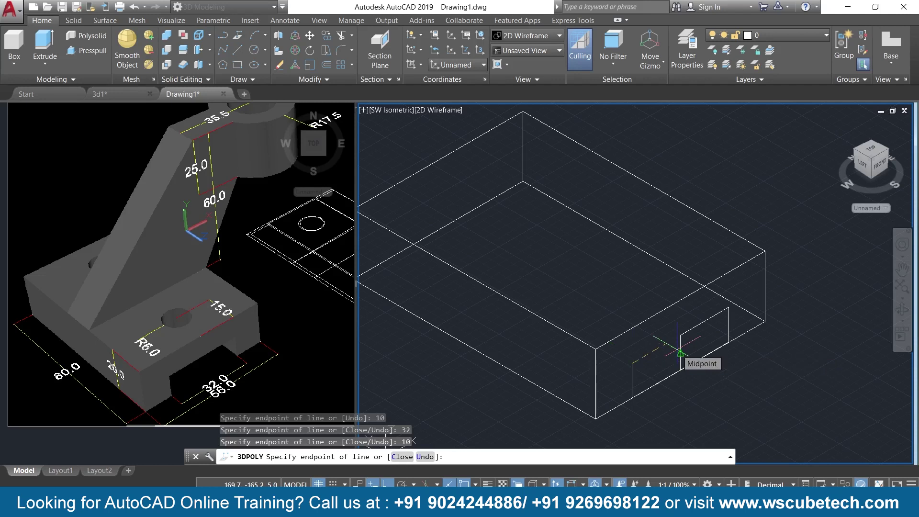
{"action": "type", "text": "15"}
{"action": "key", "text": "Return"}
{"action": "type", "text": "u"}
{"action": "key", "text": "Return"}
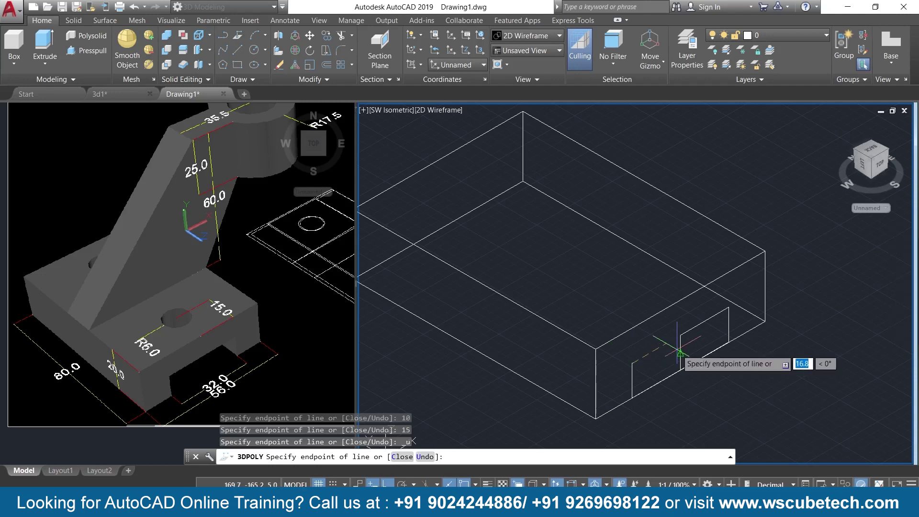
{"action": "type", "text": "c"}
{"action": "key", "text": "Return"}
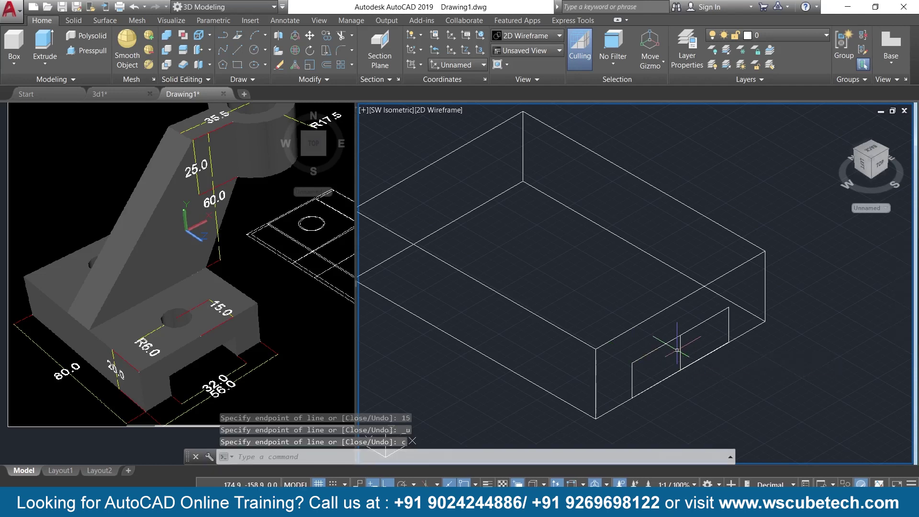
{"action": "key", "text": "Delete"}
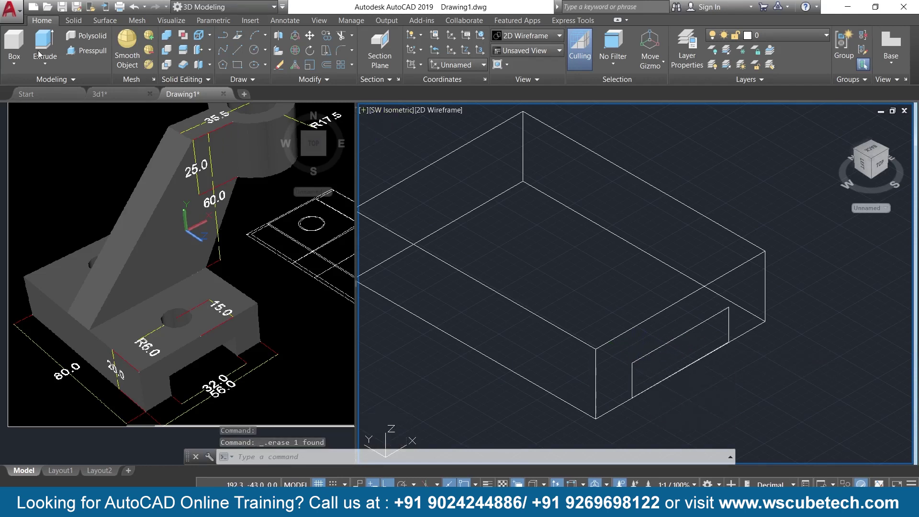
- Set the isometric viewport's visual style to Realistic
{"action": "left_click", "coordinate": [87, 49]}
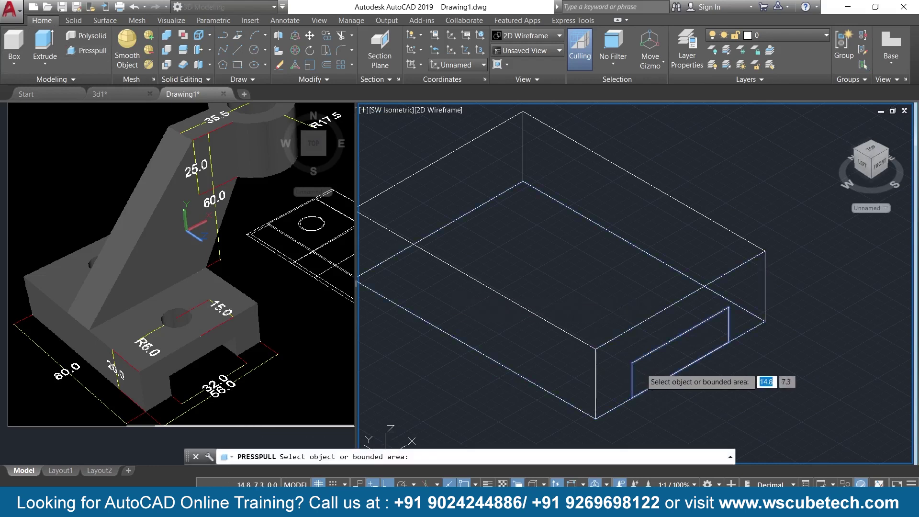
{"action": "key", "text": "Return"}
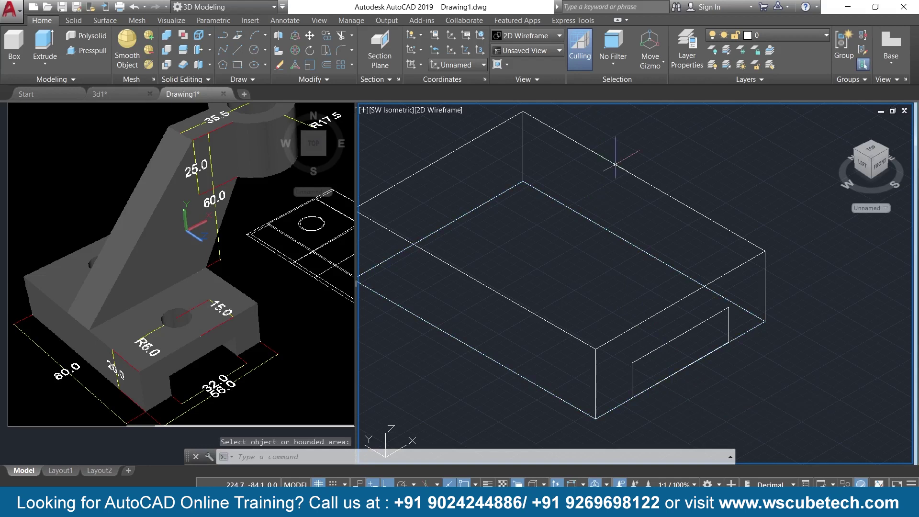
{"action": "left_click", "coordinate": [539, 35]}
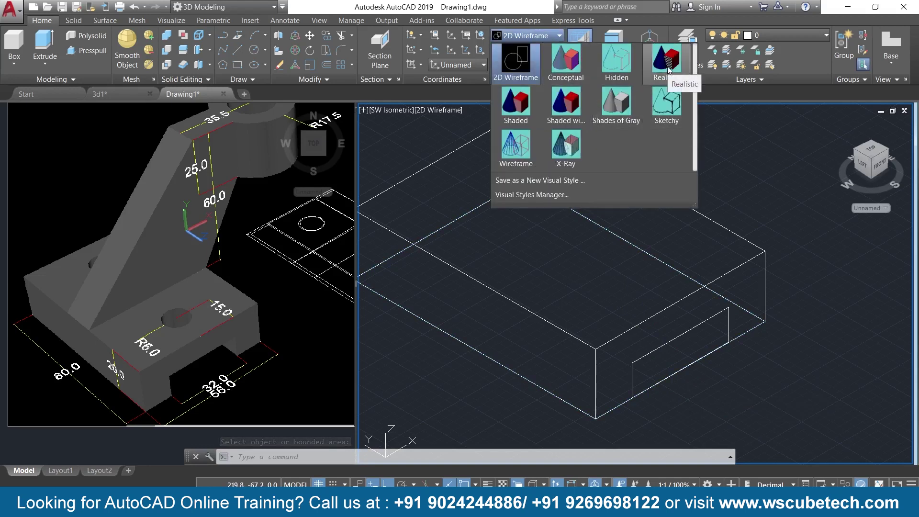
{"action": "left_click", "coordinate": [667, 67]}
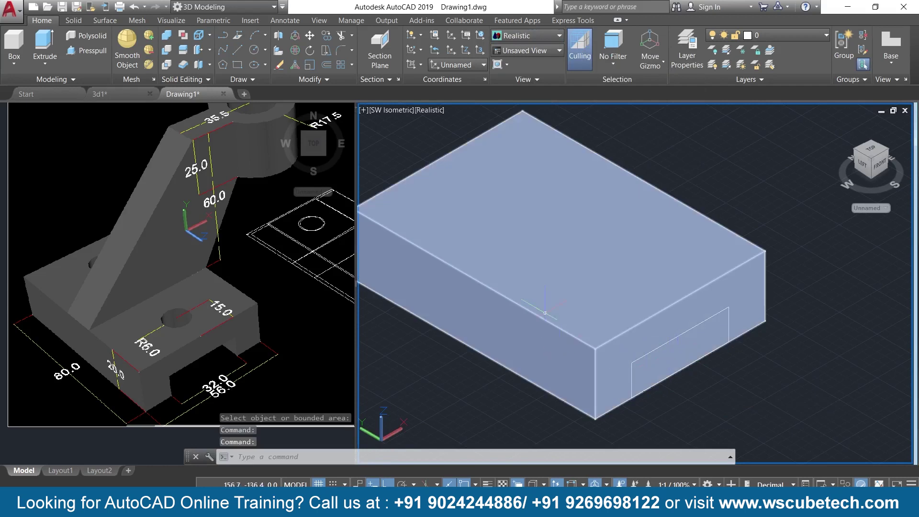
{"action": "left_click", "coordinate": [540, 31]}
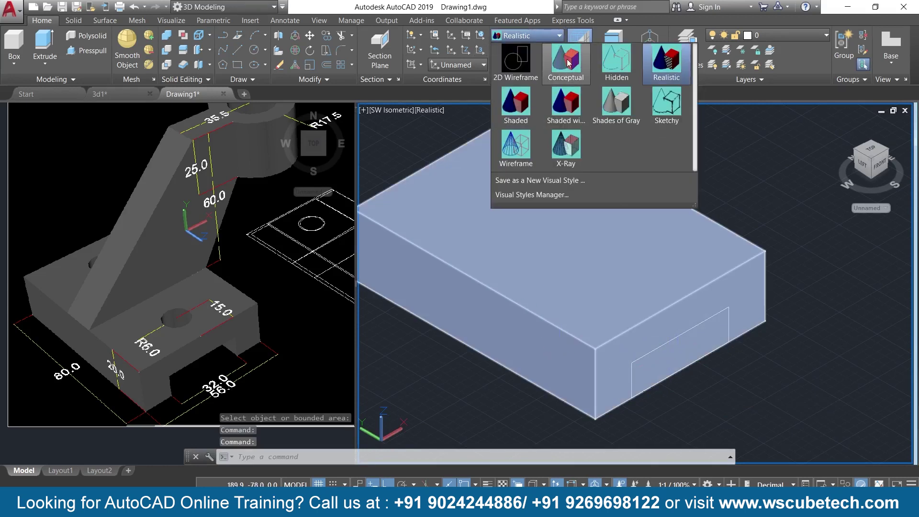
{"action": "left_click", "coordinate": [568, 63]}
{"action": "left_click", "coordinate": [539, 36]}
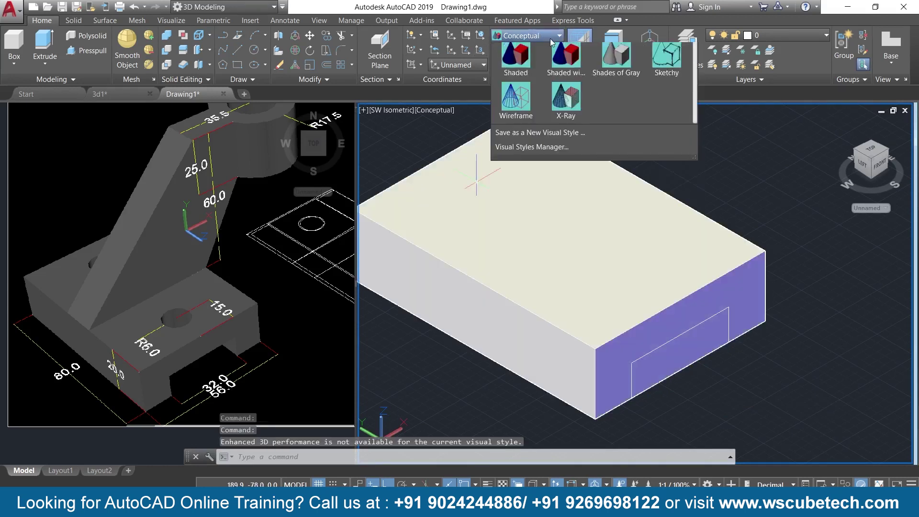
{"action": "left_click", "coordinate": [665, 62]}
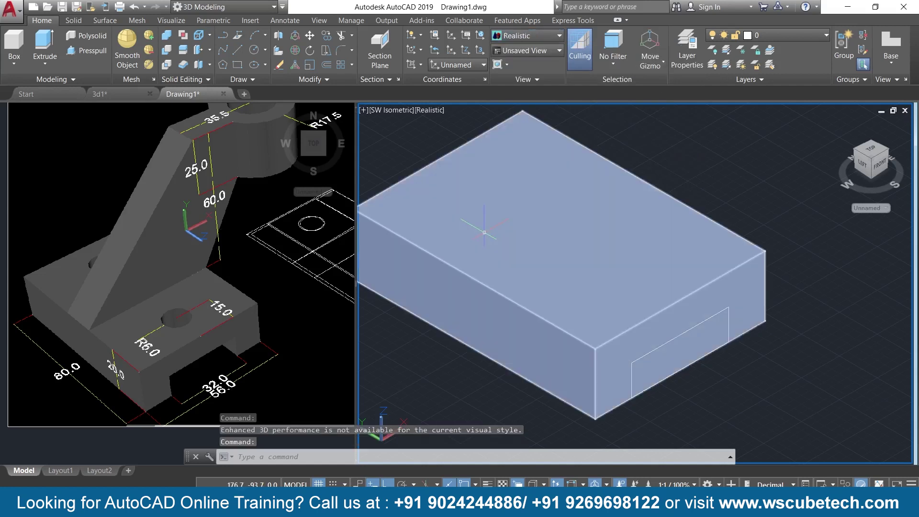
{"action": "key", "text": "Escape"}
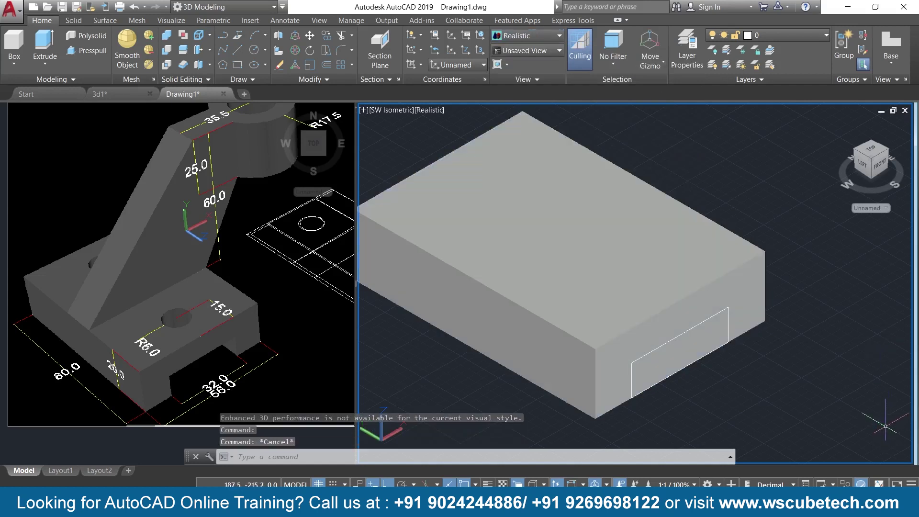
- Presspull the area inside the slot outline 80 into the box to cut the slot through the base
{"action": "left_click", "coordinate": [85, 56]}
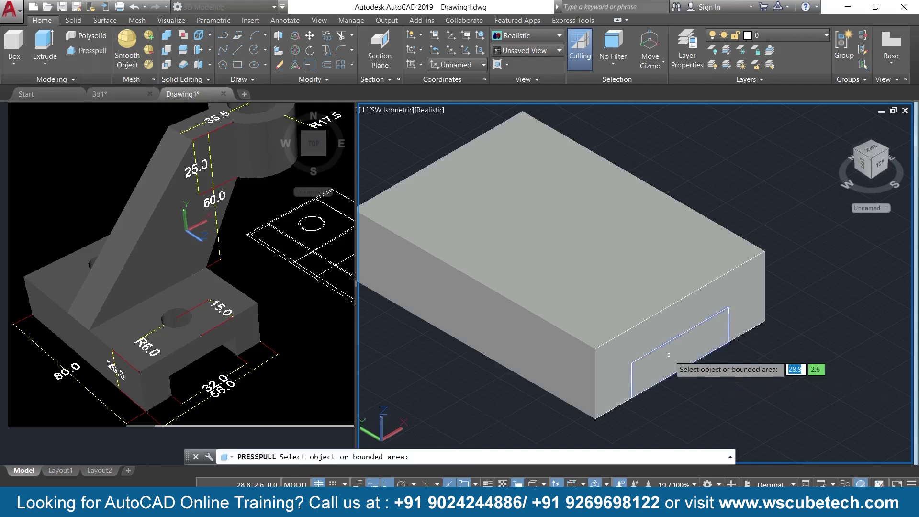
{"action": "left_click", "coordinate": [668, 355]}
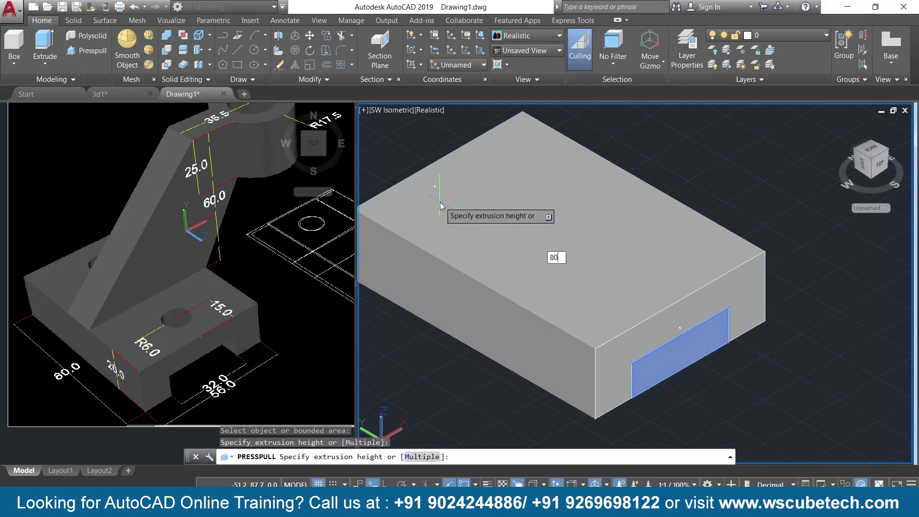
{"action": "key", "text": "Return"}
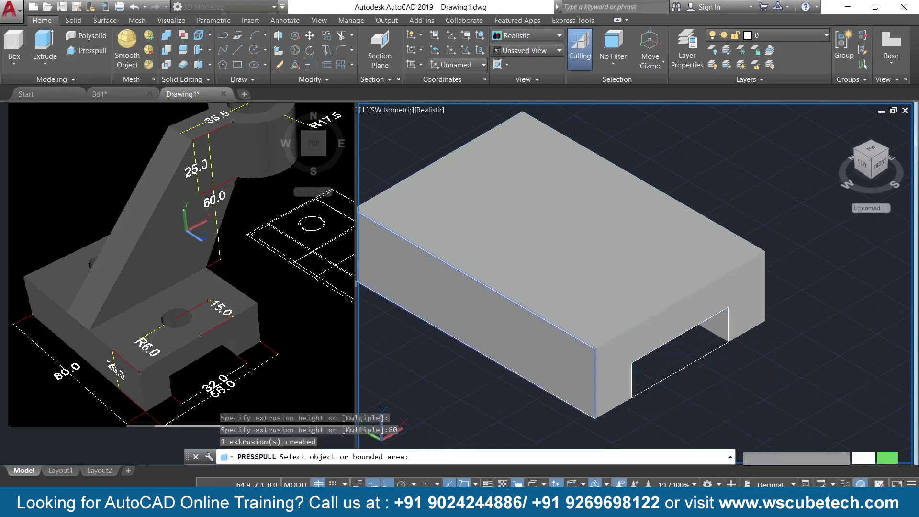
{"action": "key", "text": "Return"}
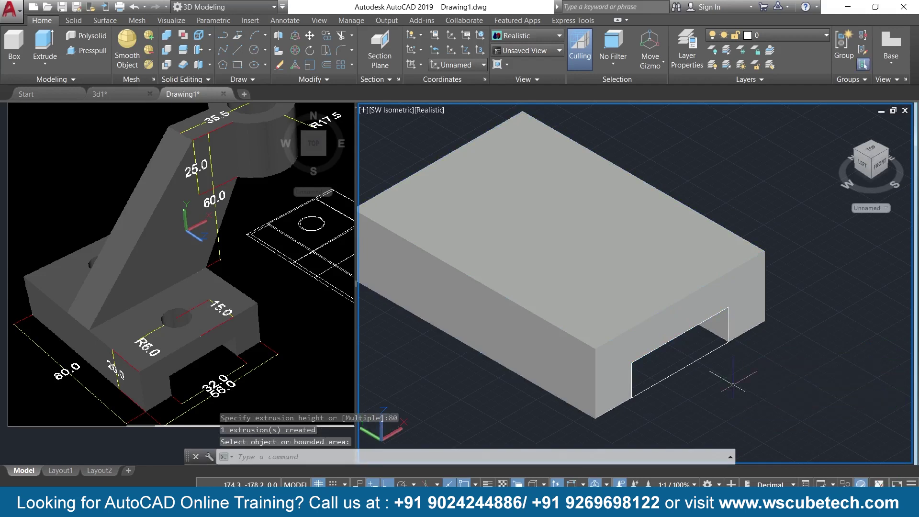
- Turn off the grid and examine the slot through the base from below and from the front
{"action": "middle_click_drag", "start_coordinate": [724, 388], "coordinate": [732, 405], "text": "shift"}
{"action": "key", "text": "F7"}
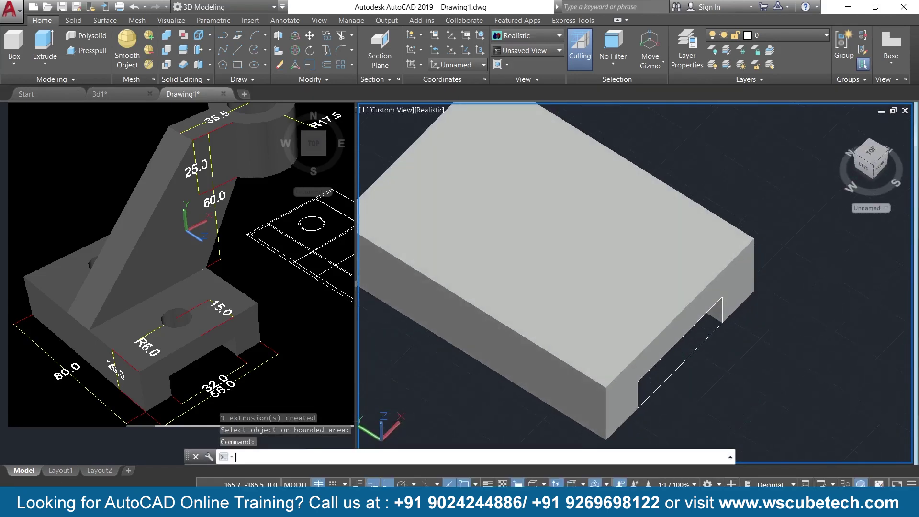
{"action": "middle_click_drag", "start_coordinate": [734, 403], "coordinate": [735, 302], "text": "shift"}
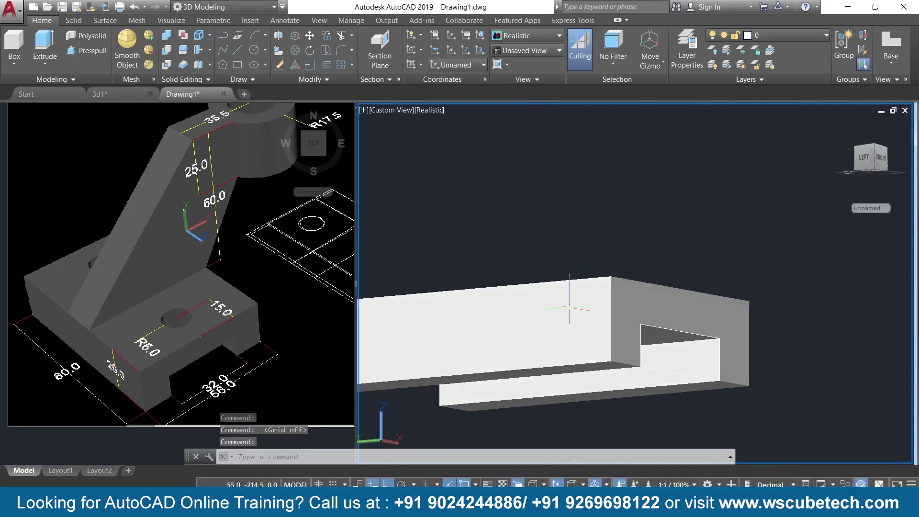
{"action": "middle_click_drag", "start_coordinate": [552, 289], "coordinate": [643, 196]}
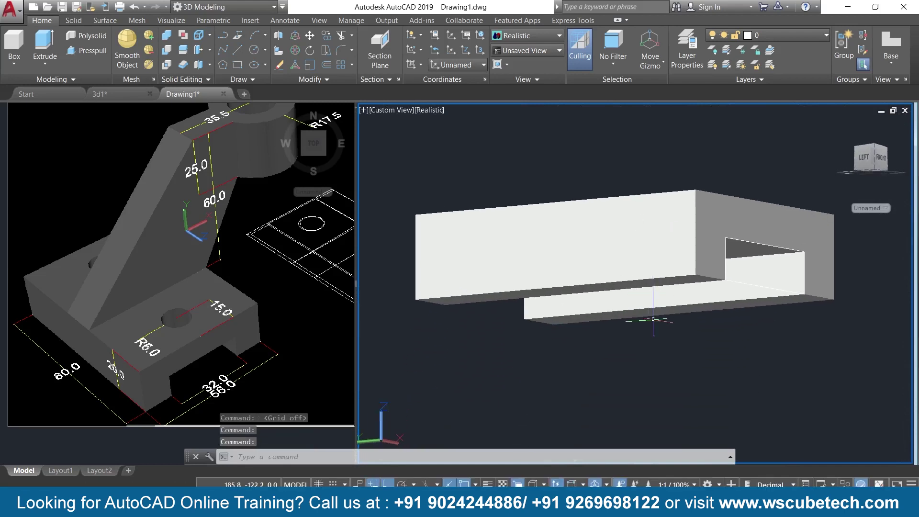
{"action": "middle_click_drag", "start_coordinate": [649, 346], "coordinate": [652, 410], "text": "shift"}
{"action": "scroll", "coordinate": [711, 379], "scroll_direction": "up", "scroll_amount": 2}
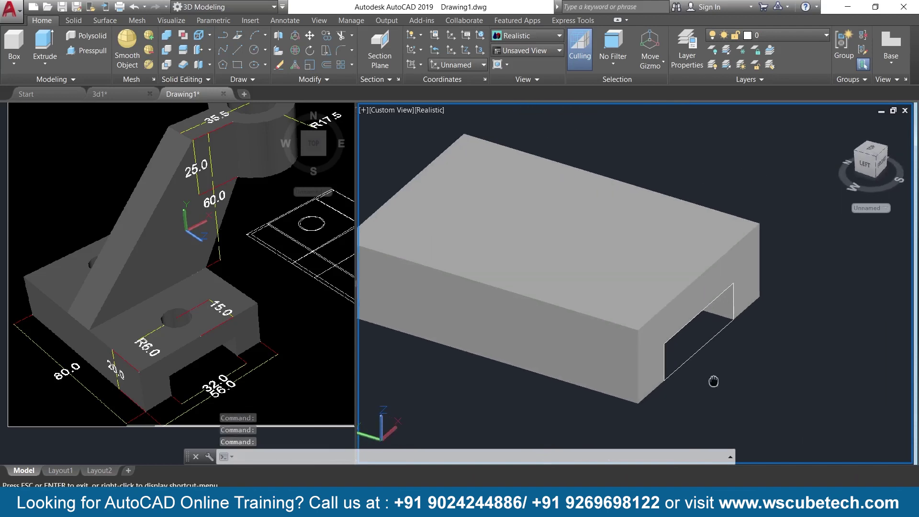
{"action": "mouse_move", "coordinate": [765, 343]}
{"action": "middle_mouse_down", "text": "shift"}
{"action": "mouse_move", "coordinate": [779, 365]}
{"action": "mouse_move", "coordinate": [734, 349]}
{"action": "mouse_move", "coordinate": [775, 361]}
{"action": "mouse_move", "coordinate": [768, 344]}
{"action": "middle_mouse_up", "text": "shift"}
{"action": "scroll", "coordinate": [769, 344], "scroll_direction": "down", "scroll_amount": 2}
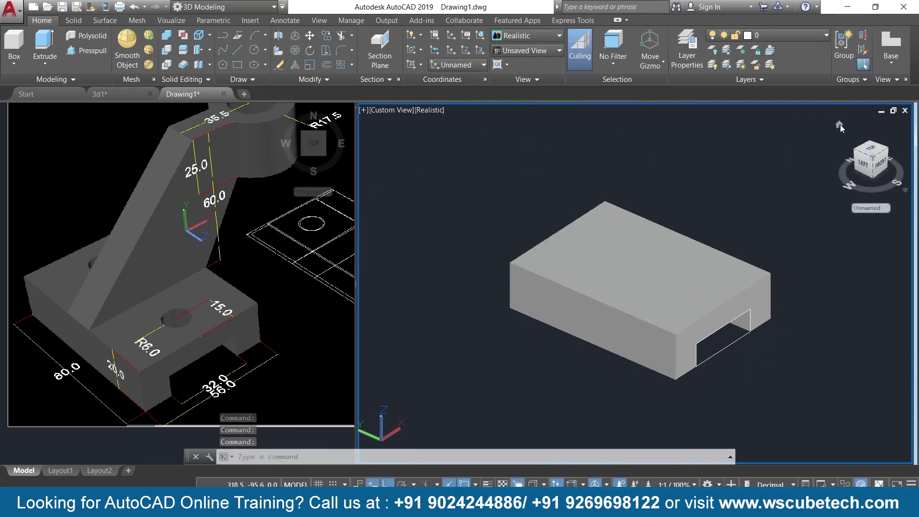
- Restore the home view and erase the leftover polyline outline at the slot's front opening
{"action": "left_click", "coordinate": [839, 124]}
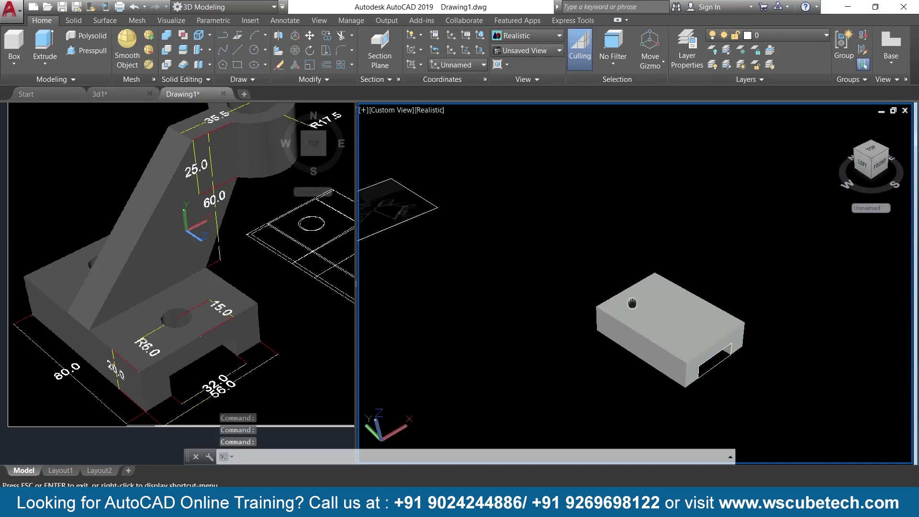
{"action": "scroll", "coordinate": [714, 319], "scroll_direction": "up", "scroll_amount": 5}
{"action": "middle_click_drag", "start_coordinate": [715, 319], "coordinate": [720, 252]}
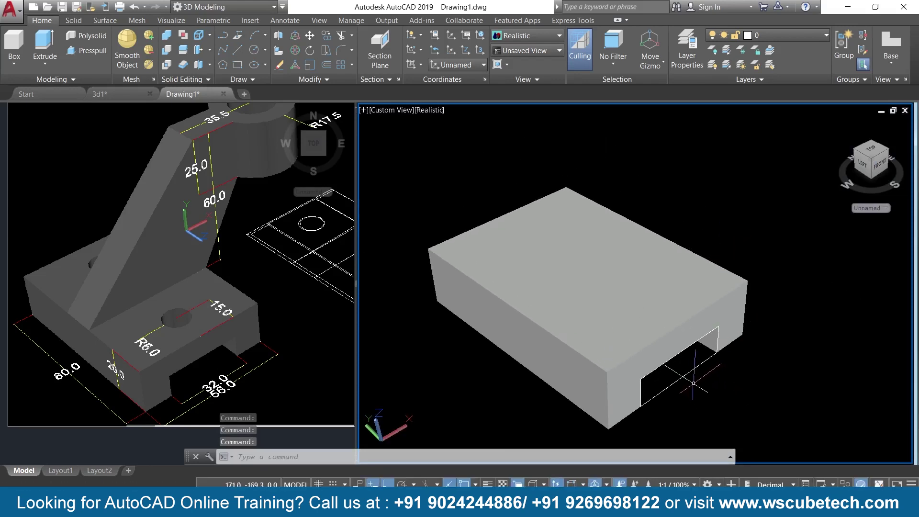
{"action": "left_click", "coordinate": [677, 379], "text": "ctrl"}
{"action": "key", "text": "Delete"}
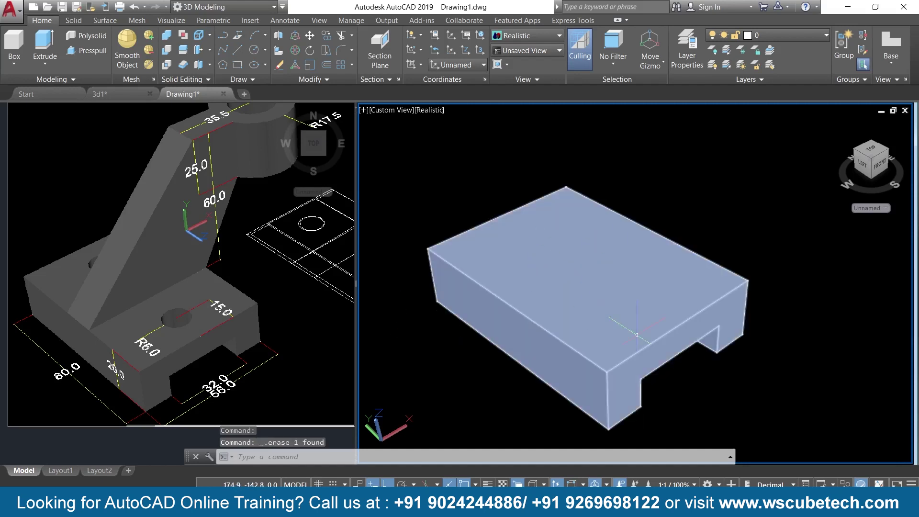
{"action": "scroll", "coordinate": [612, 274], "scroll_direction": "down", "scroll_amount": 2}
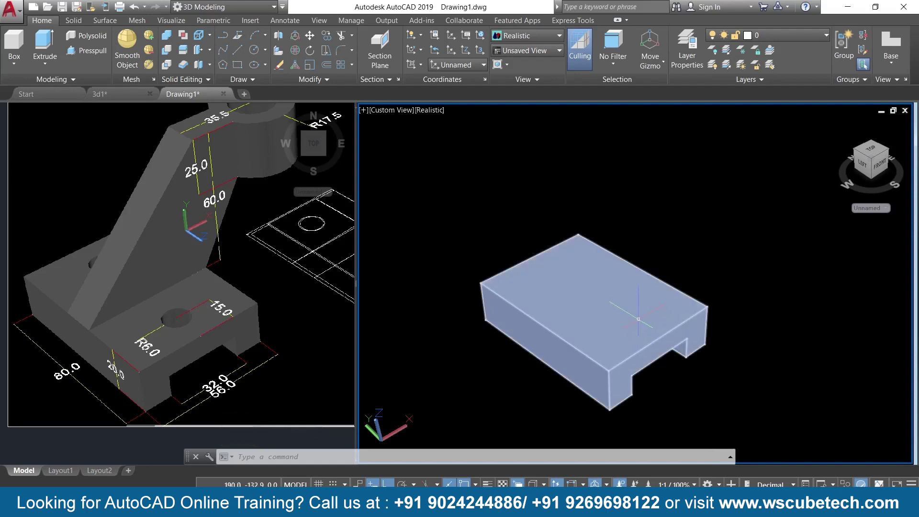
{"action": "key", "text": "F6"}
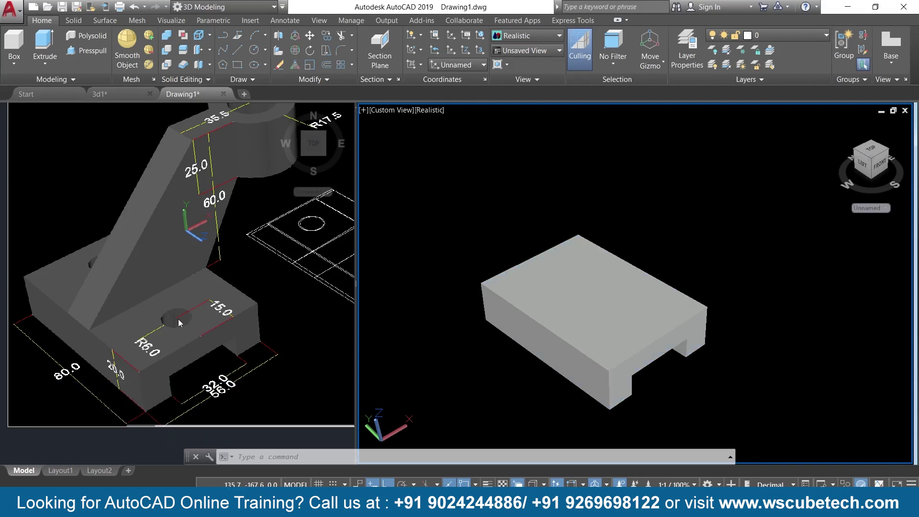
- Draw a 15-long 3D polyline inward from the midpoint of the base's front top edge as a hole-centre guide
{"action": "left_click", "coordinate": [237, 35]}
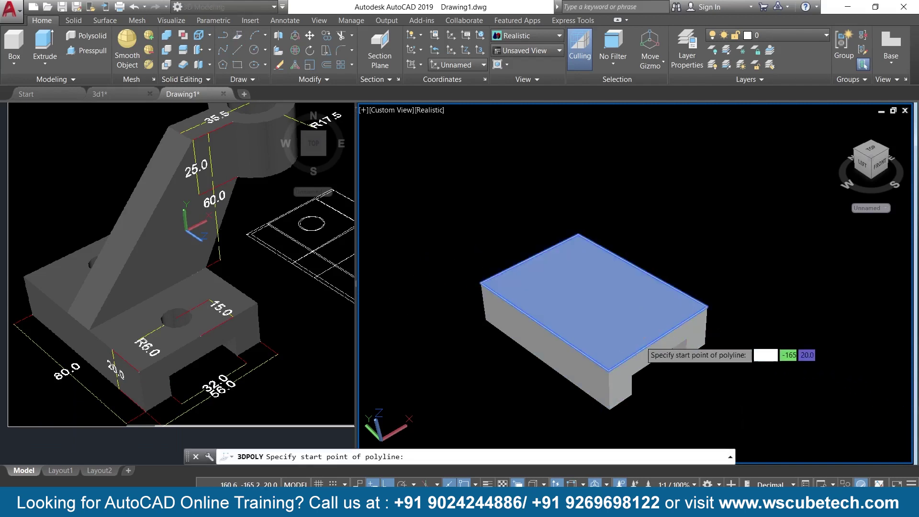
{"action": "left_click", "coordinate": [659, 337]}
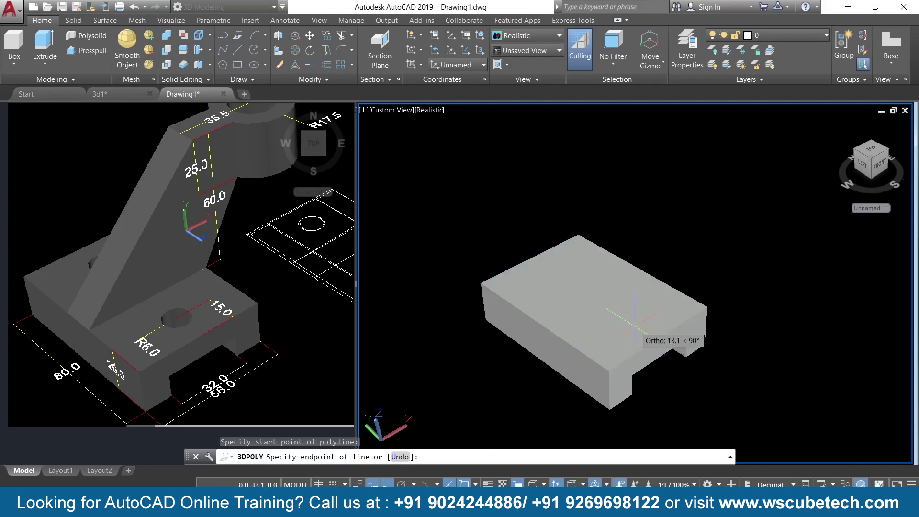
{"action": "type", "text": "15"}
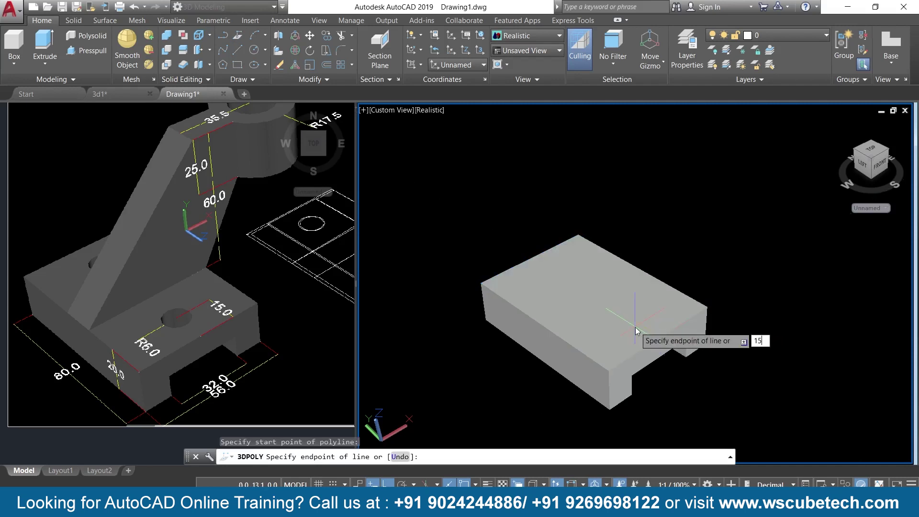
{"action": "key", "text": "Return"}
{"action": "key", "text": "Return"}
- Draw a circle of radius 6 centred on the guide line's inner end on the base's top face, and erase the guide line
{"action": "scroll", "coordinate": [635, 325], "scroll_direction": "up", "scroll_amount": 1}
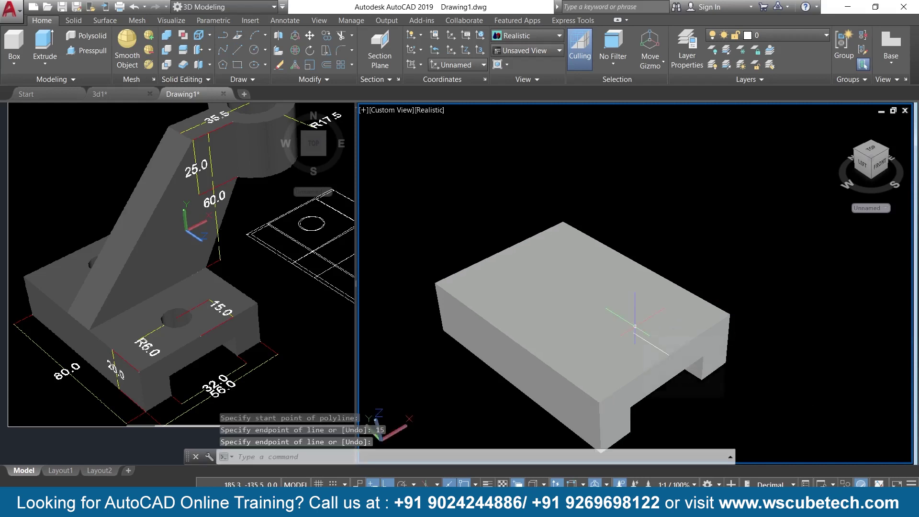
{"action": "scroll", "coordinate": [634, 325], "scroll_direction": "up", "scroll_amount": 2}
{"action": "mouse_move", "coordinate": [635, 325]}
{"action": "middle_mouse_down"}
{"action": "mouse_move", "coordinate": [609, 280]}
{"action": "mouse_move", "coordinate": [624, 311]}
{"action": "middle_mouse_up"}
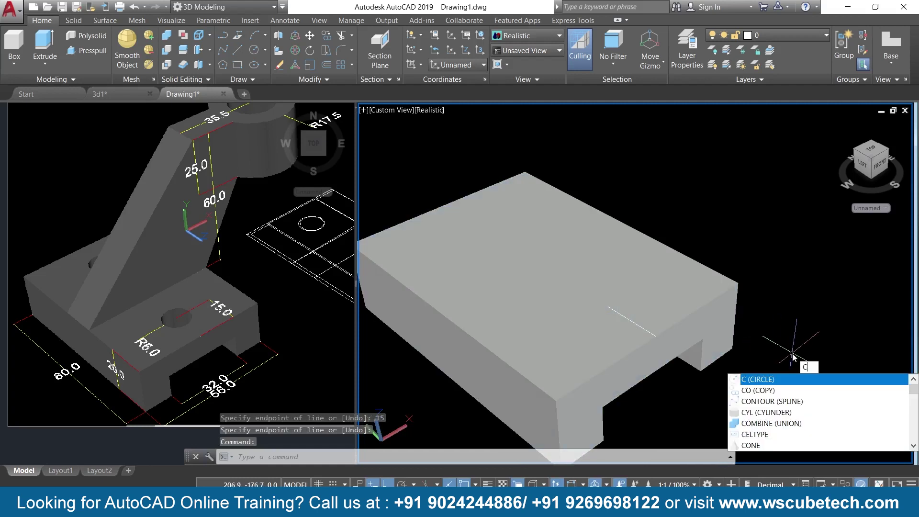
{"action": "key", "text": "Return"}
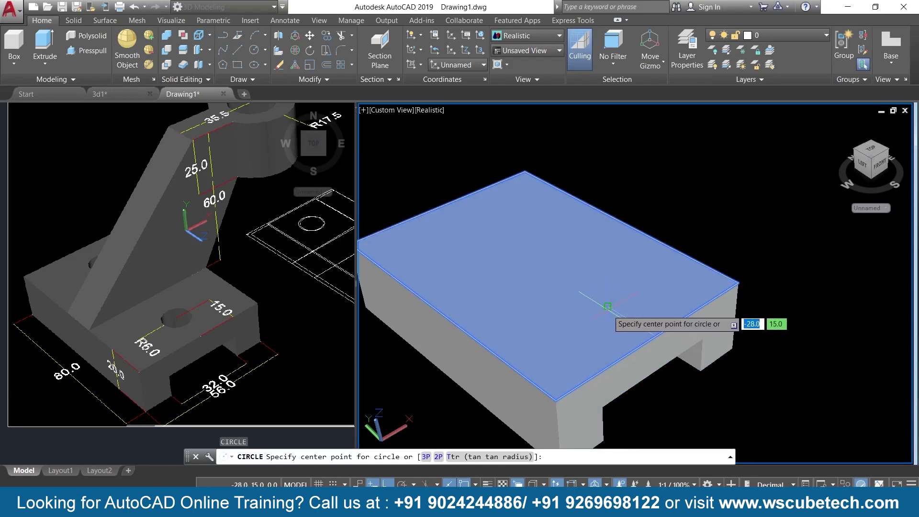
{"action": "left_click", "coordinate": [606, 305]}
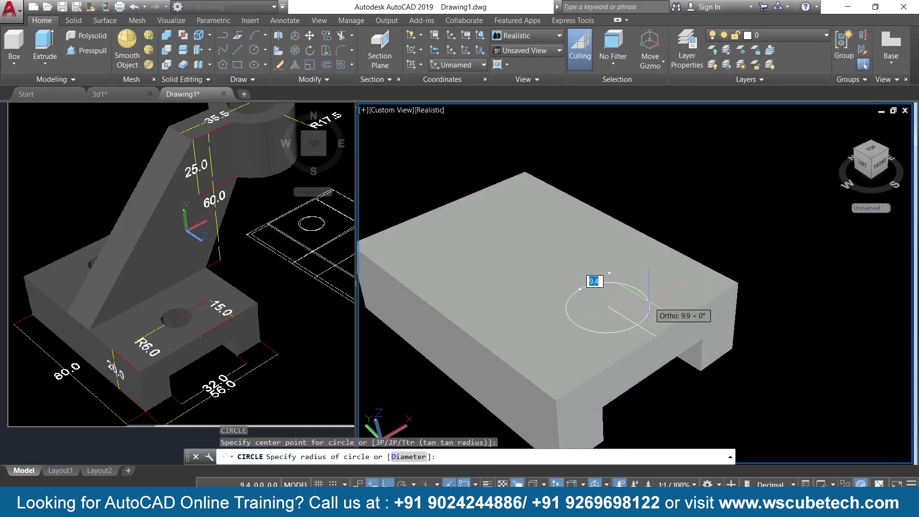
{"action": "type", "text": "6"}
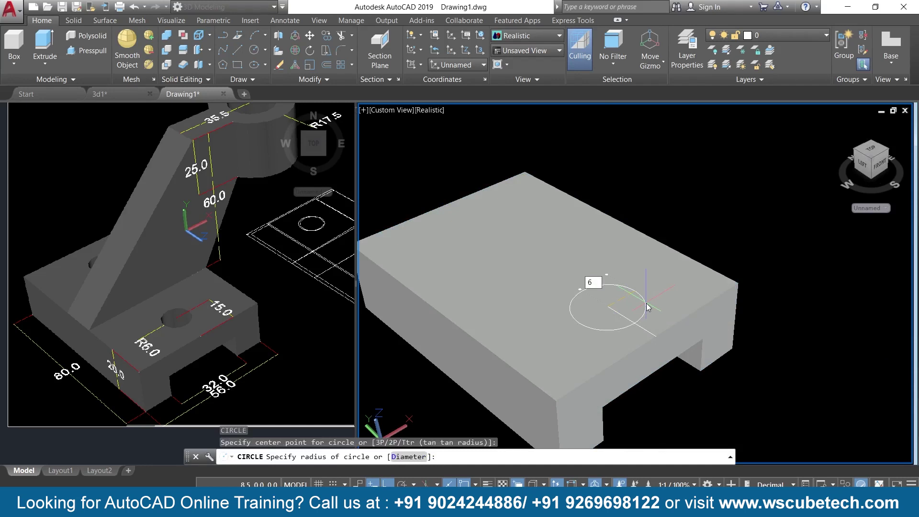
{"action": "key", "text": "Return"}
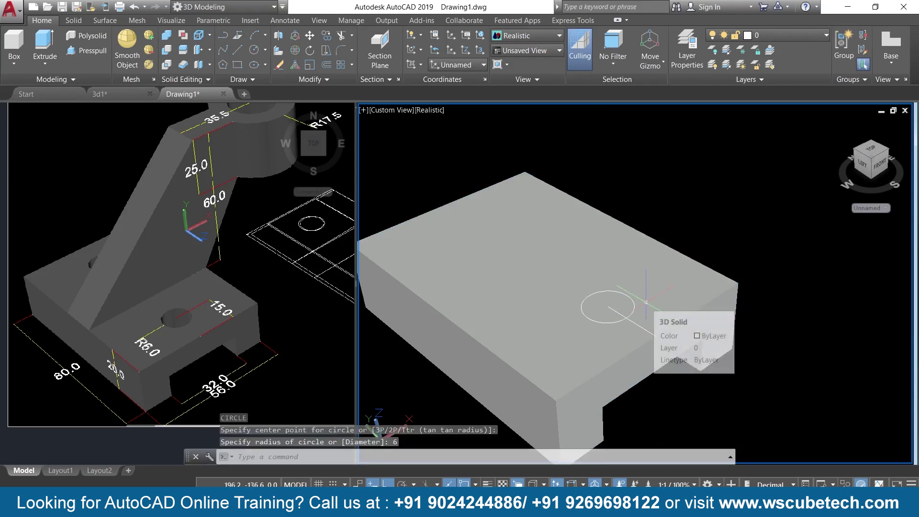
{"action": "left_click", "coordinate": [647, 334]}
{"action": "key", "text": "Delete"}
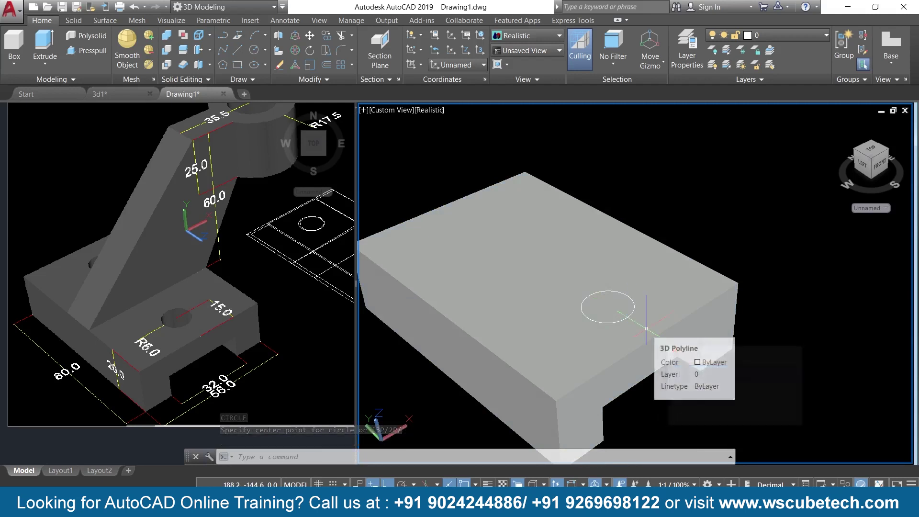
- Presspull the area inside the circle down through the base to cut the front hole
{"action": "left_click", "coordinate": [86, 50]}
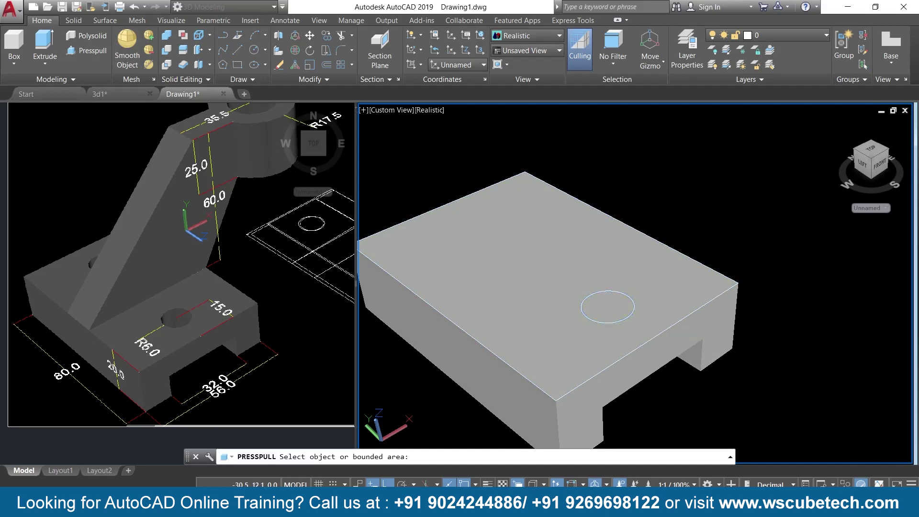
{"action": "left_click", "coordinate": [607, 311]}
{"action": "left_click", "coordinate": [634, 390]}
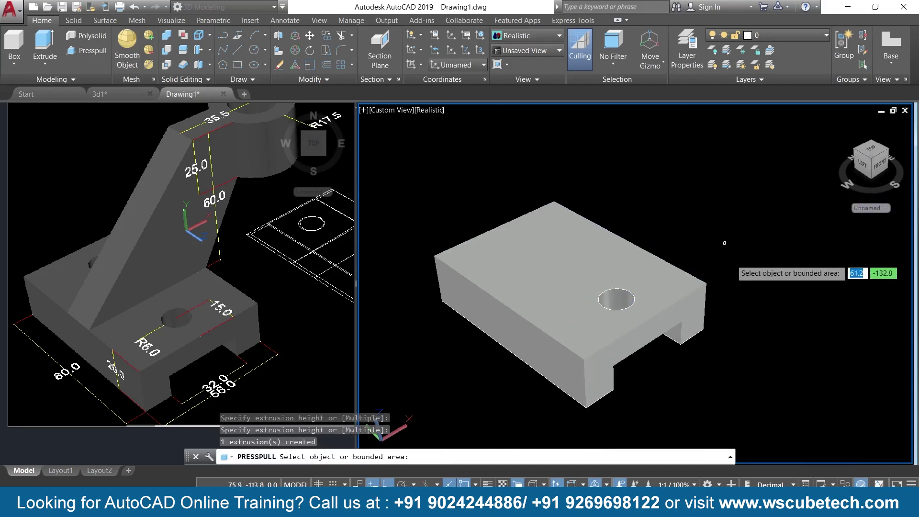
{"action": "mouse_move", "coordinate": [732, 263]}
{"action": "middle_mouse_down", "text": "shift"}
{"action": "mouse_move", "coordinate": [740, 327]}
{"action": "mouse_move", "coordinate": [732, 263]}
{"action": "mouse_move", "coordinate": [740, 268]}
{"action": "middle_mouse_up", "text": "shift"}
{"action": "scroll", "coordinate": [740, 268], "scroll_direction": "up", "scroll_amount": 1}
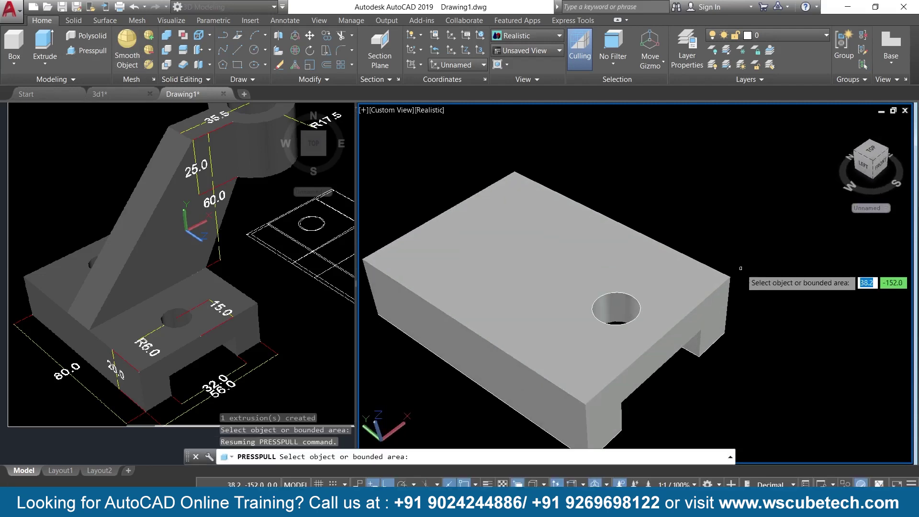
{"action": "key", "text": "Return"}
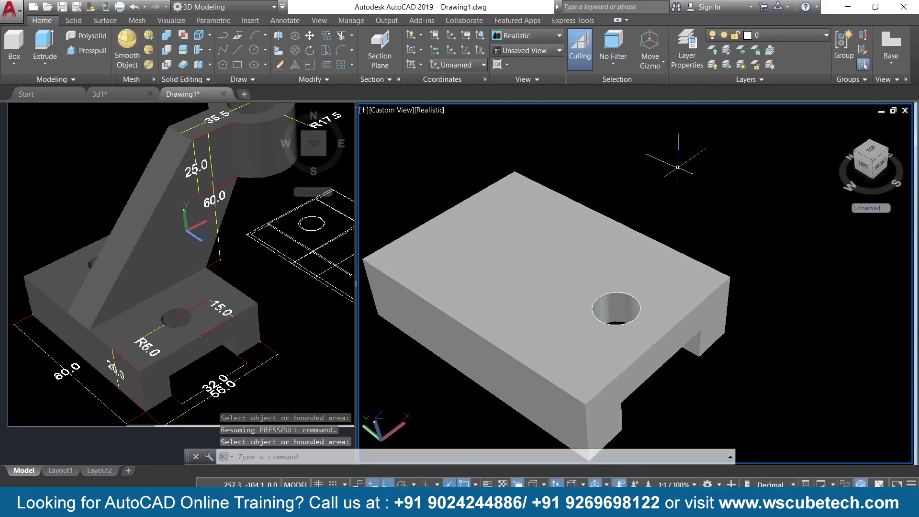
- Draw a 15-long 3D polyline inward from the midpoint of the base's rear top edge as a guide for the second hole
{"action": "mouse_move", "coordinate": [667, 199]}
{"action": "middle_mouse_down"}
{"action": "mouse_move", "coordinate": [711, 207]}
{"action": "mouse_move", "coordinate": [666, 201]}
{"action": "middle_mouse_up"}
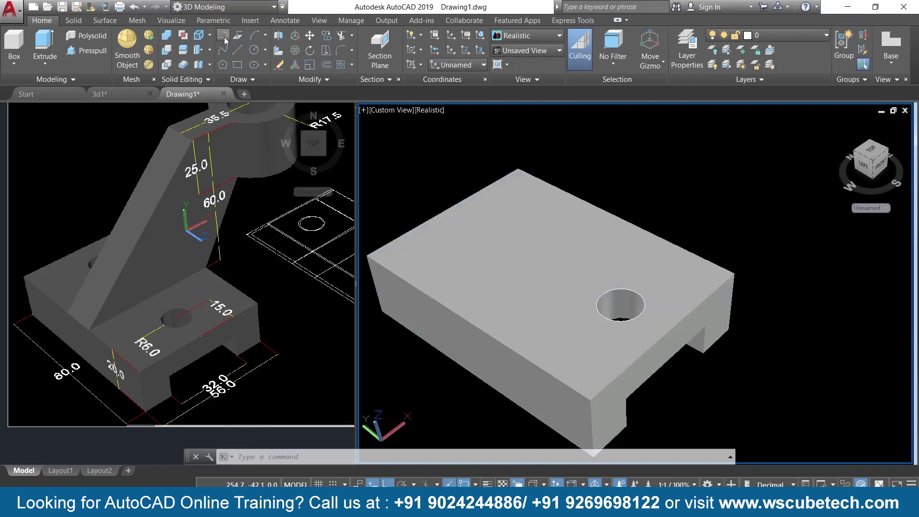
{"action": "type", "text": "3dpoly"}
{"action": "key", "text": "Return"}
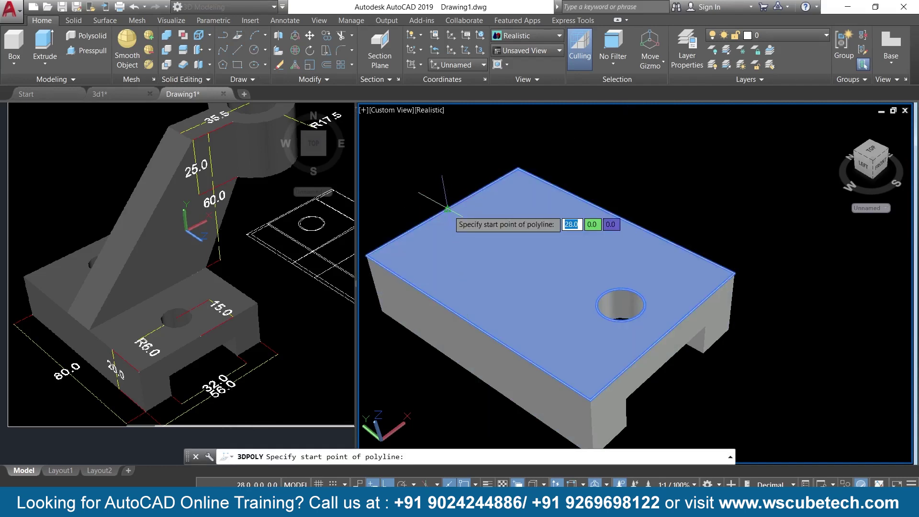
{"action": "left_click", "coordinate": [447, 209]}
{"action": "type", "text": "15"}
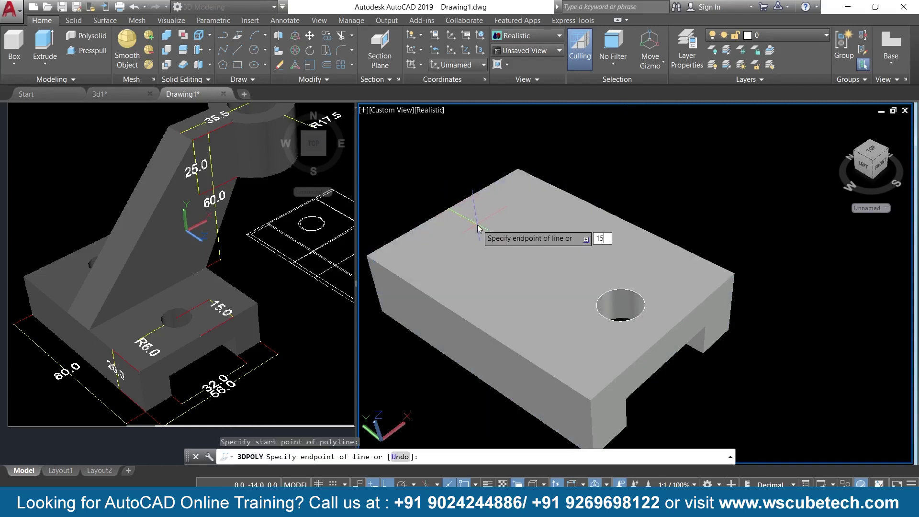
{"action": "key", "text": "Return"}
{"action": "key", "text": "Return"}
- Draw a circle of radius 6 at the inner end of the rear guide line, and erase that line
{"action": "type", "text": "c"}
{"action": "key", "text": "Return"}
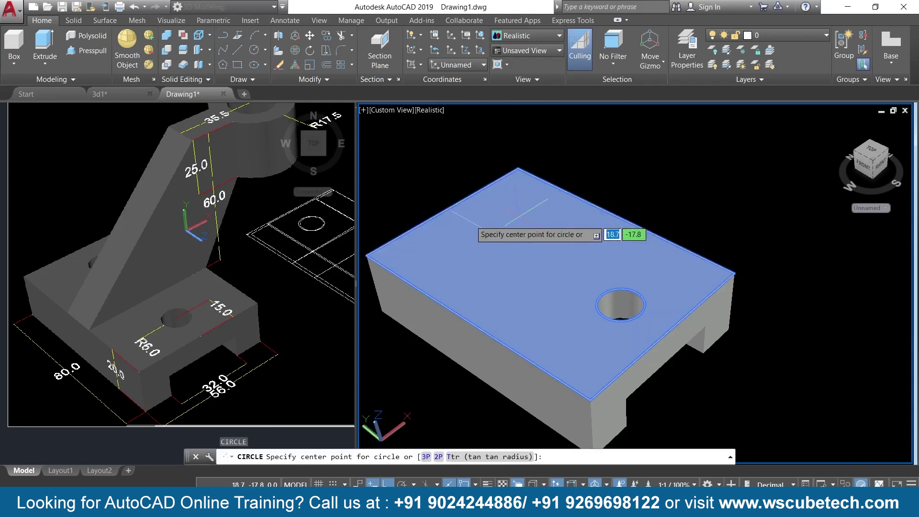
{"action": "left_click", "coordinate": [483, 228]}
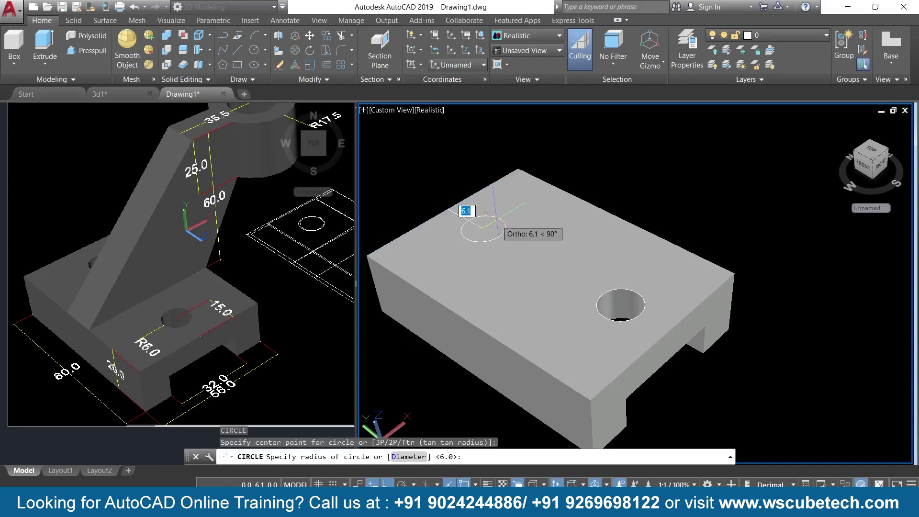
{"action": "type", "text": "6"}
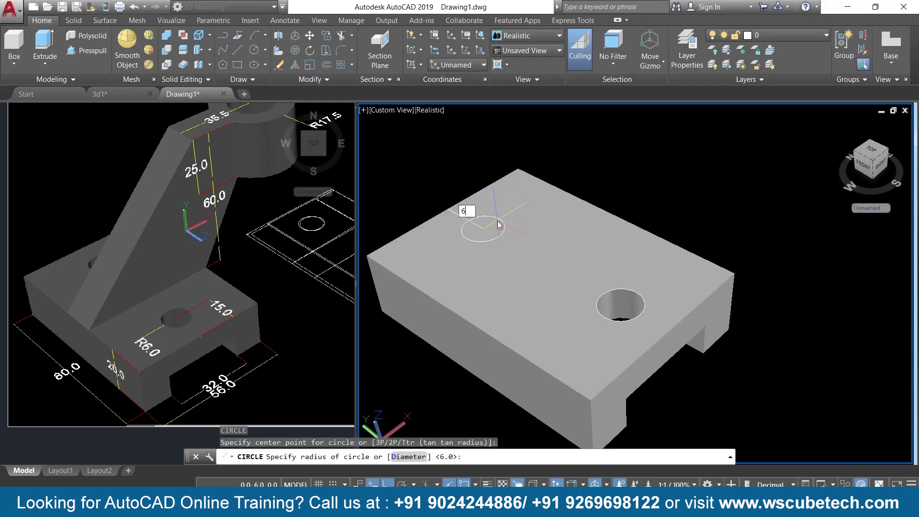
{"action": "key", "text": "Return"}
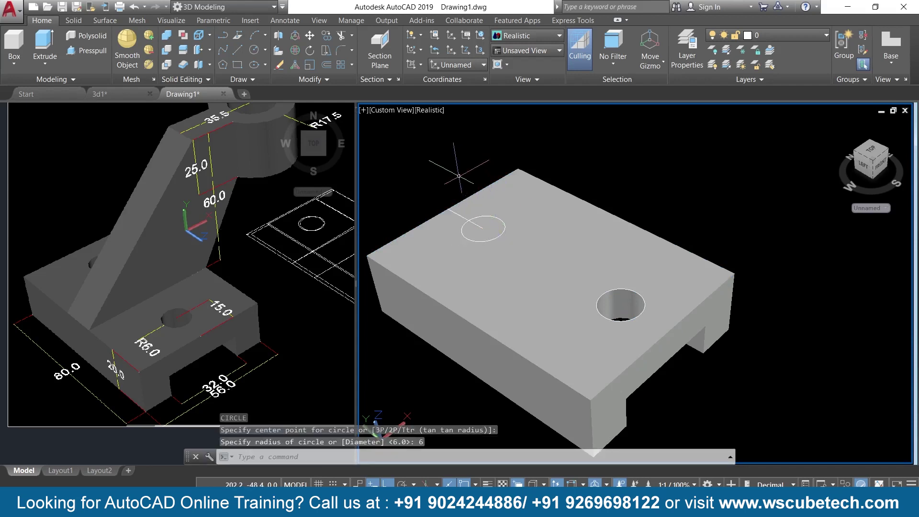
{"action": "key", "text": "Escape"}
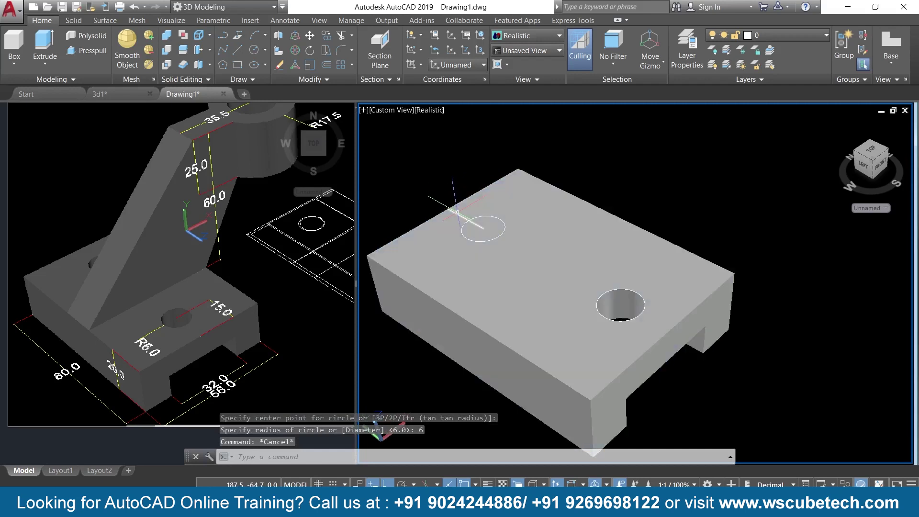
{"action": "left_click", "coordinate": [428, 207]}
{"action": "key", "text": "Delete"}
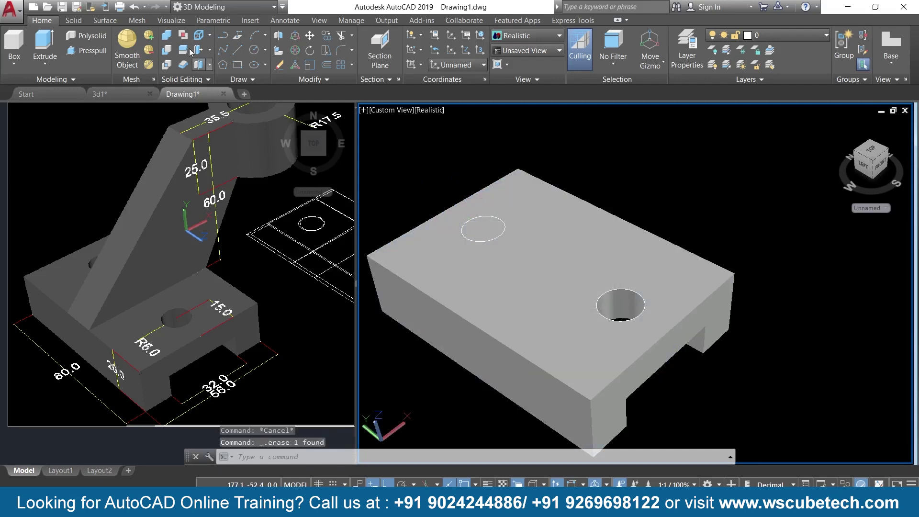
- Presspull the area inside the rear circle down through the base to cut the second hole
{"action": "left_click", "coordinate": [87, 51]}
{"action": "left_click", "coordinate": [482, 228]}
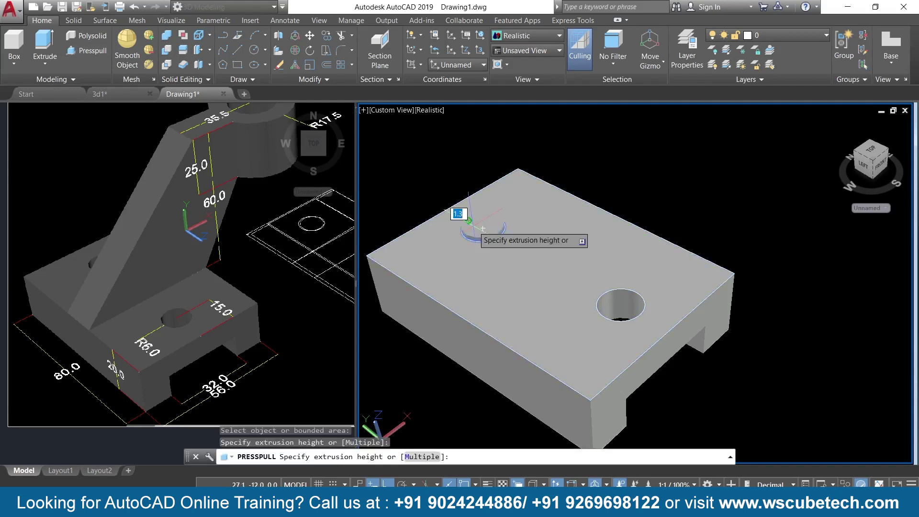
{"action": "left_click", "coordinate": [500, 315]}
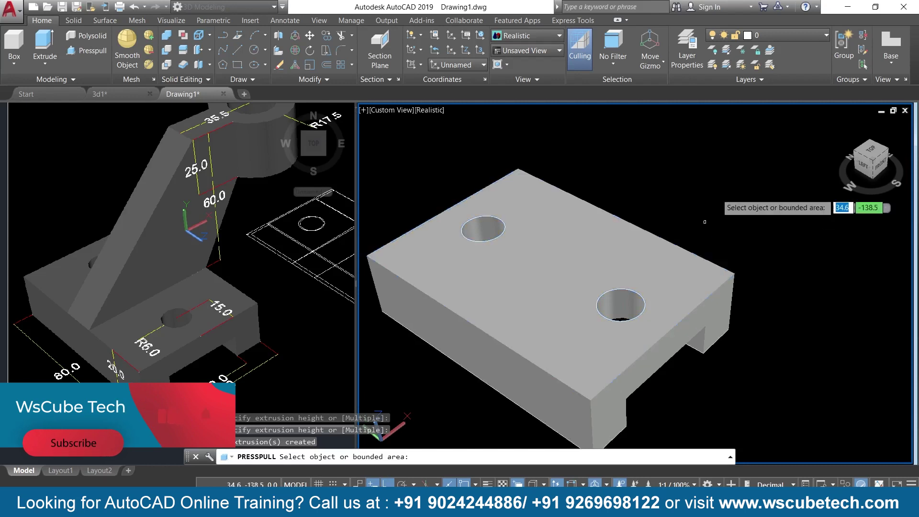
{"action": "middle_click_drag", "start_coordinate": [715, 192], "coordinate": [695, 224], "text": "shift"}
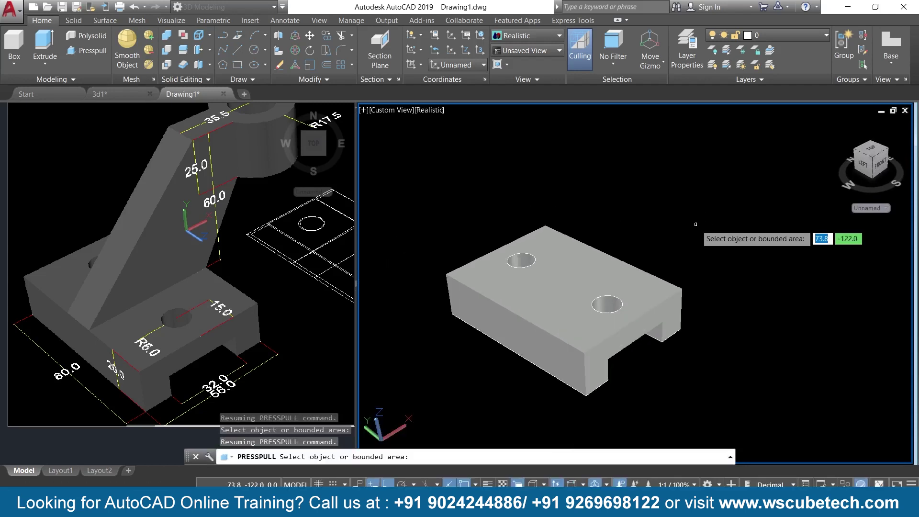
{"action": "key", "text": "Return"}
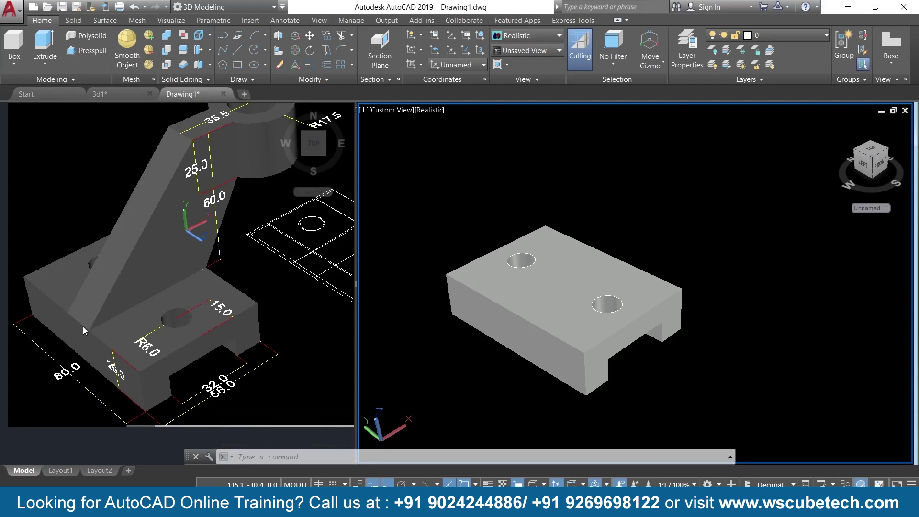
{"action": "middle_click_drag", "start_coordinate": [565, 306], "coordinate": [574, 324]}
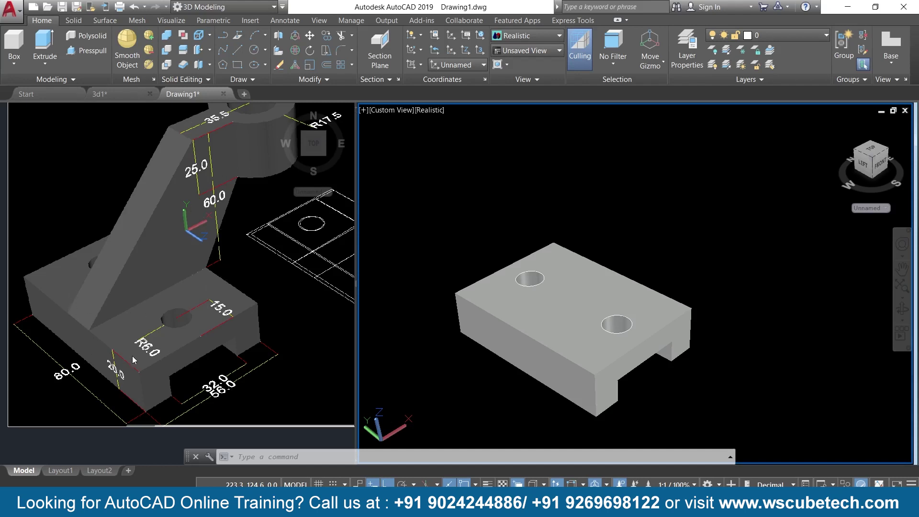
{"action": "left_click", "coordinate": [13, 63]}
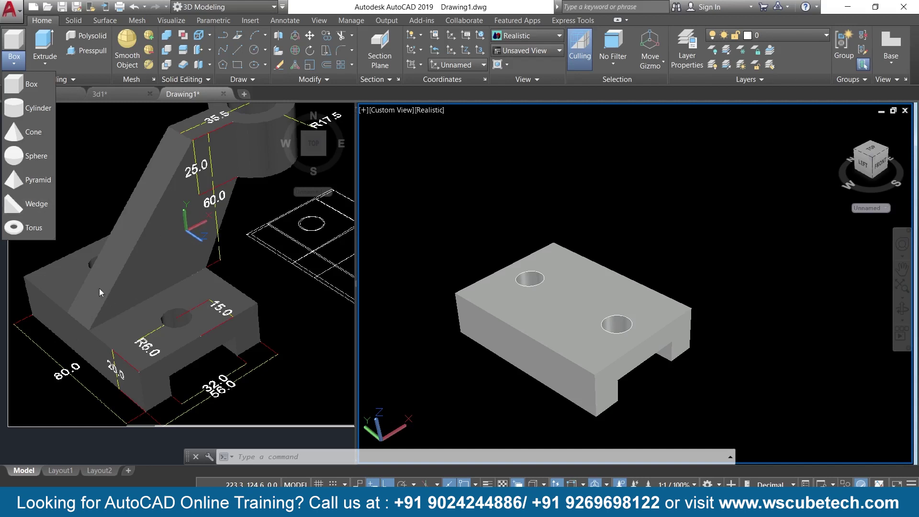
{"action": "key", "text": "Escape"}
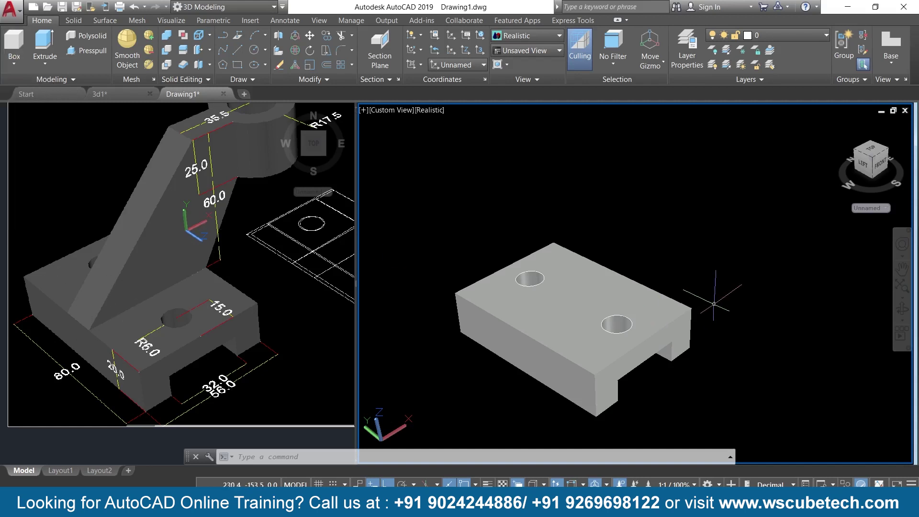
{"action": "left_click_drag", "start_coordinate": [660, 306], "coordinate": [625, 304]}
{"action": "key", "text": "Escape"}
{"action": "middle_click_drag", "start_coordinate": [625, 304], "coordinate": [607, 309]}
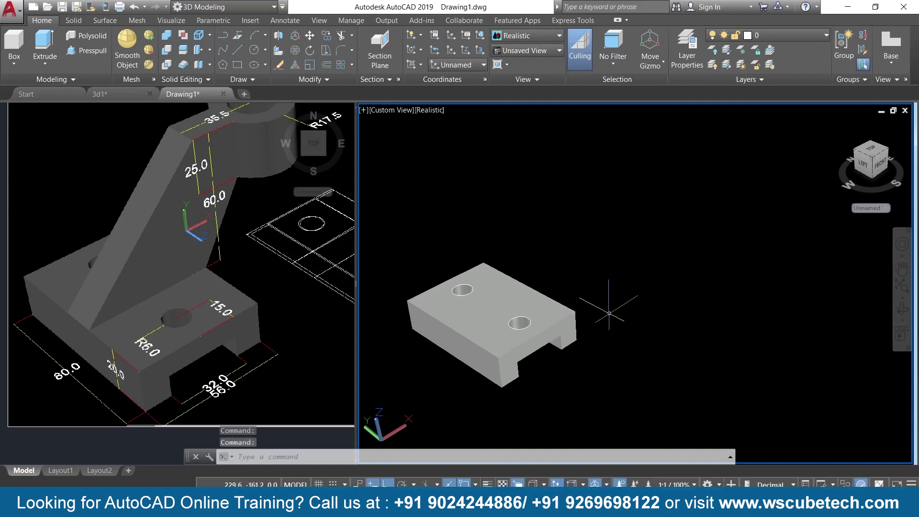
{"action": "left_click", "coordinate": [13, 65]}
{"action": "left_click", "coordinate": [32, 205]}
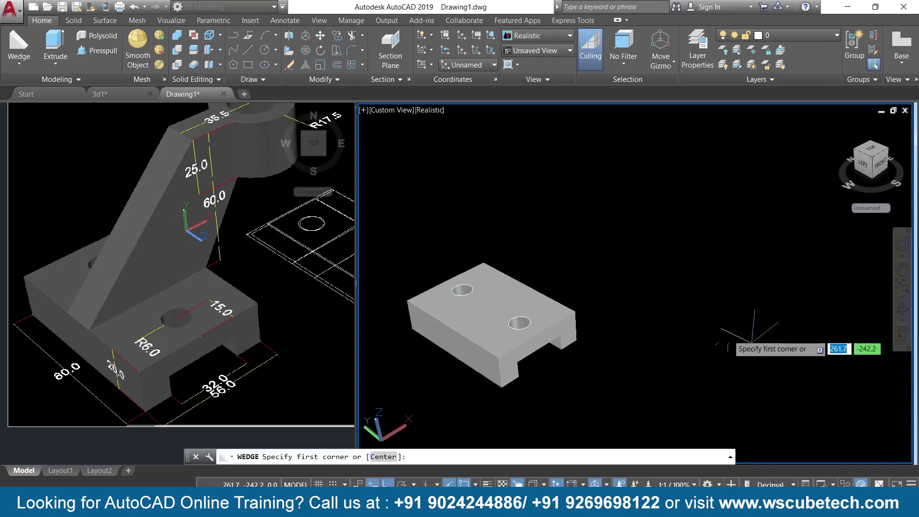
{"action": "left_click", "coordinate": [684, 319]}
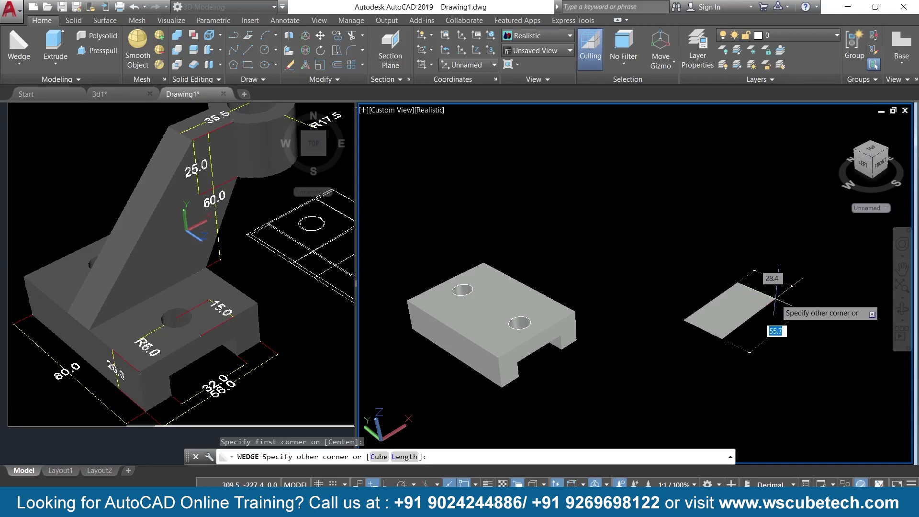
{"action": "type", "text": "l"}
{"action": "key", "text": "Return"}
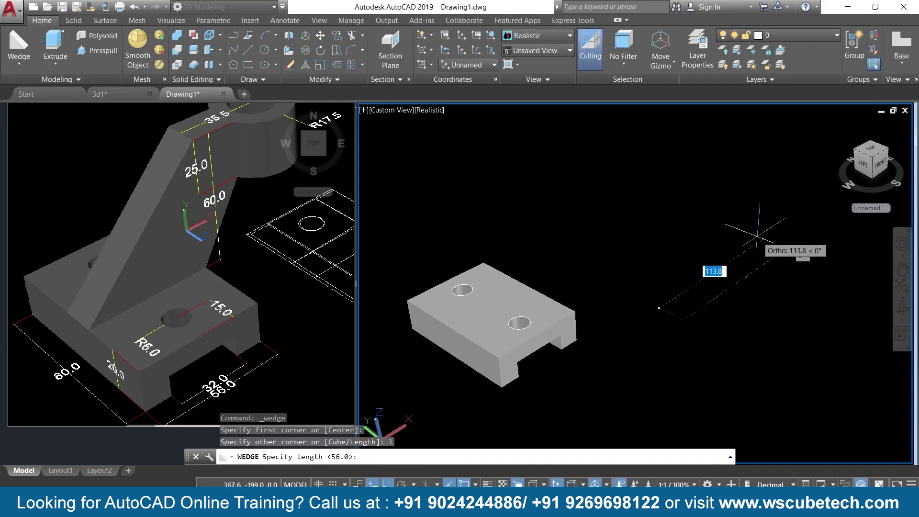
{"action": "type", "text": "56"}
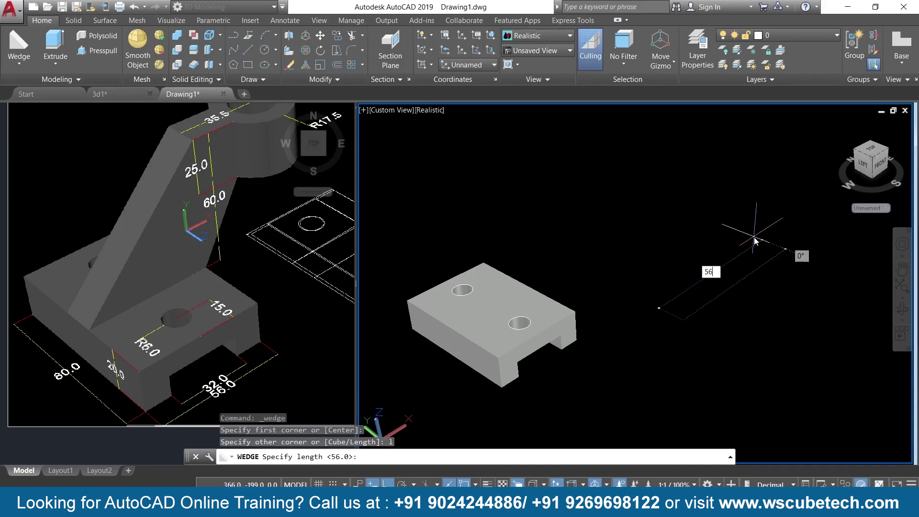
{"action": "key", "text": "Return"}
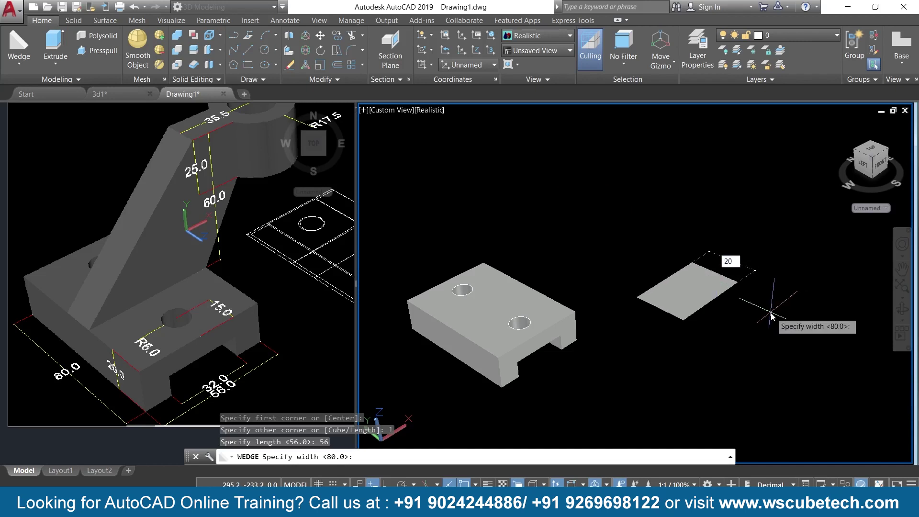
{"action": "key", "text": "Return"}
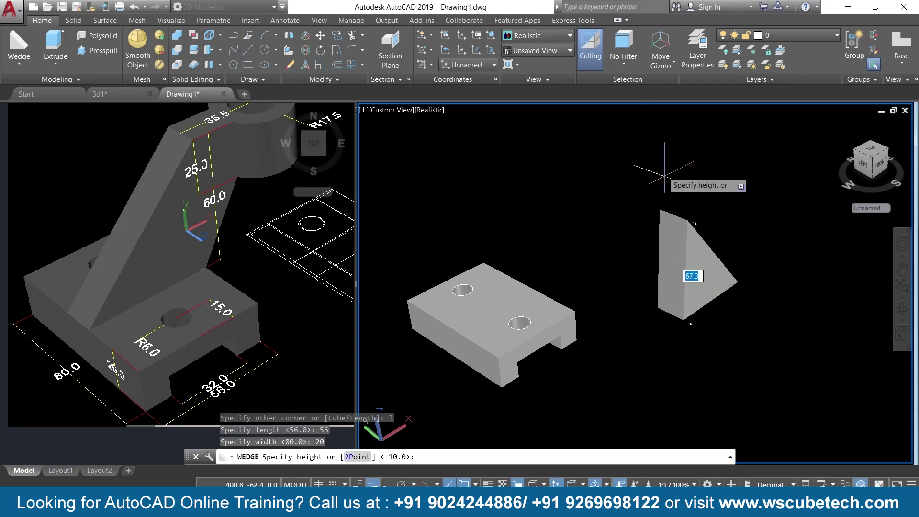
{"action": "key", "text": "Escape"}
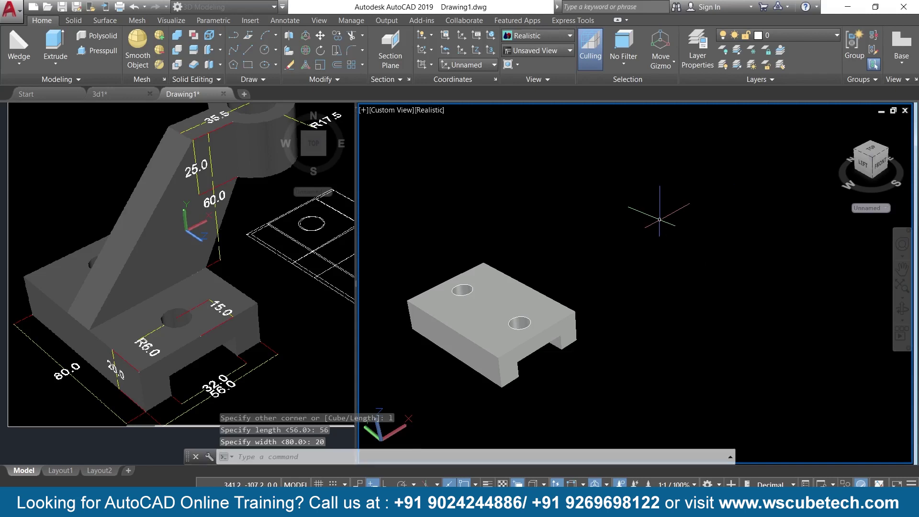
- Create a wedge beside the base with length 56, width 20 and height 60, its slope descending toward the base's side
{"action": "key", "text": "Return"}
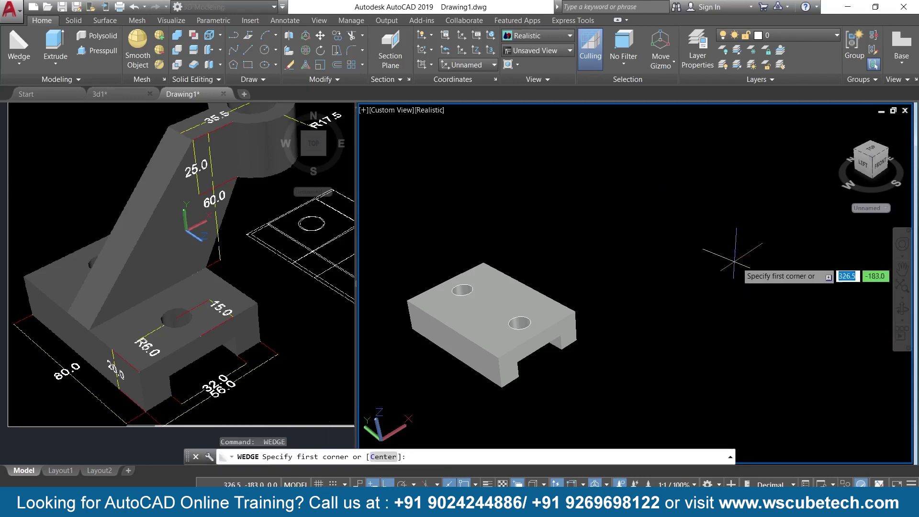
{"action": "left_click", "coordinate": [760, 273]}
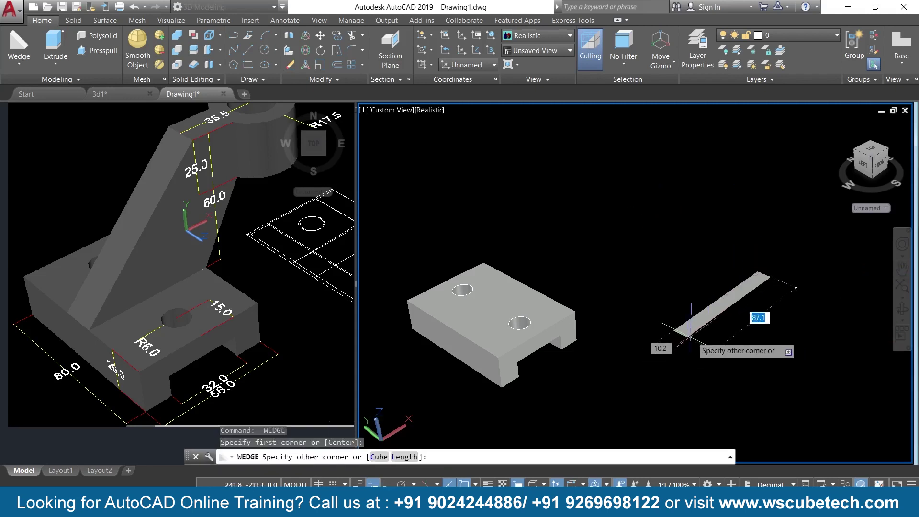
{"action": "type", "text": "l"}
{"action": "key", "text": "Return"}
{"action": "key", "text": "F8"}
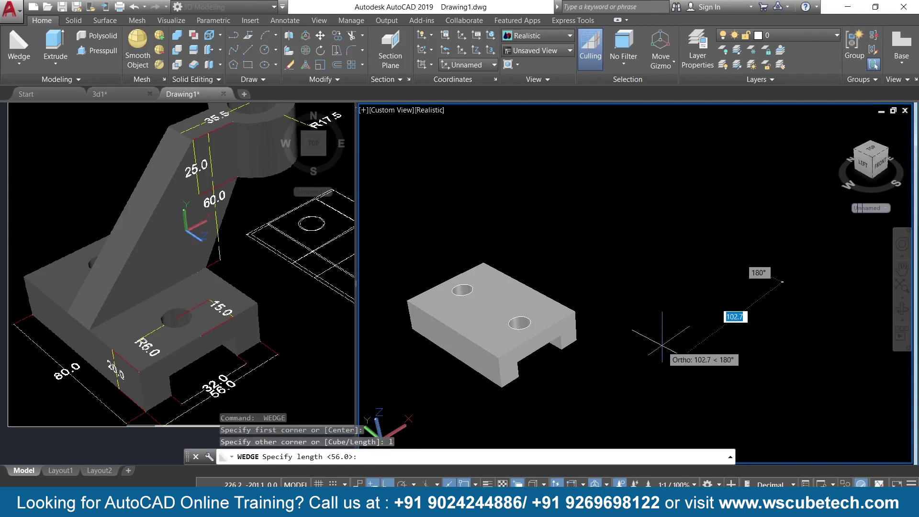
{"action": "type", "text": "56"}
{"action": "key", "text": "Return"}
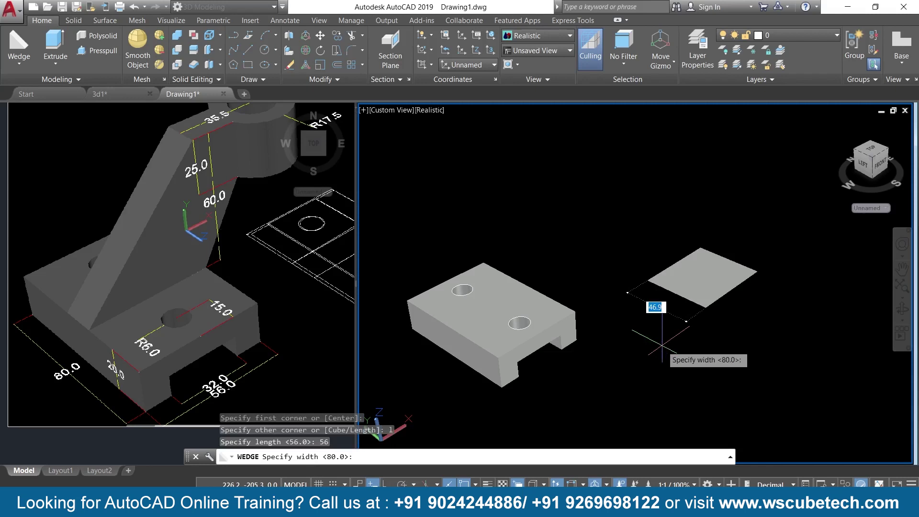
{"action": "type", "text": "2"}
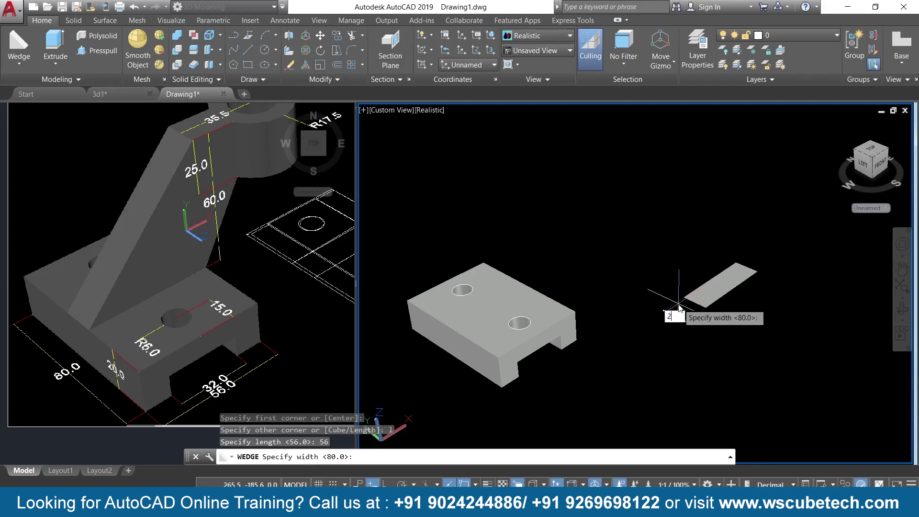
{"action": "type", "text": "0"}
{"action": "key", "text": "Return"}
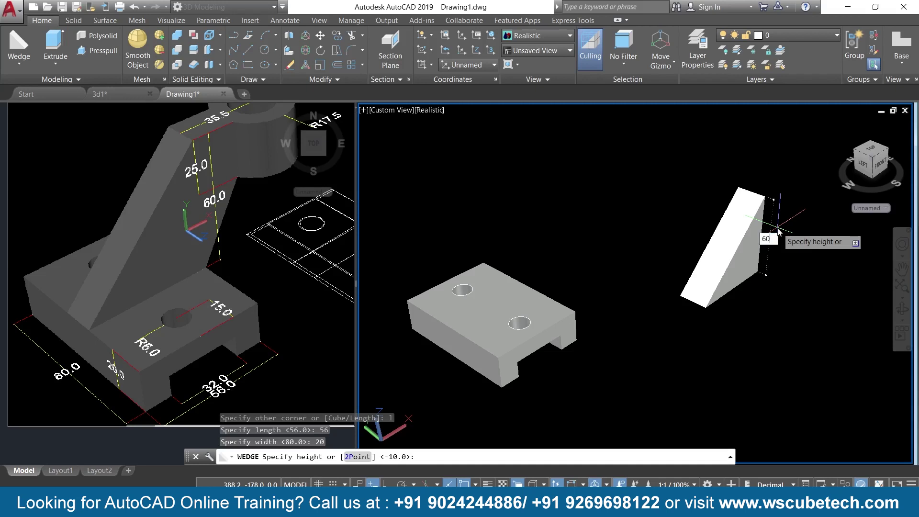
{"action": "key", "text": "Return"}
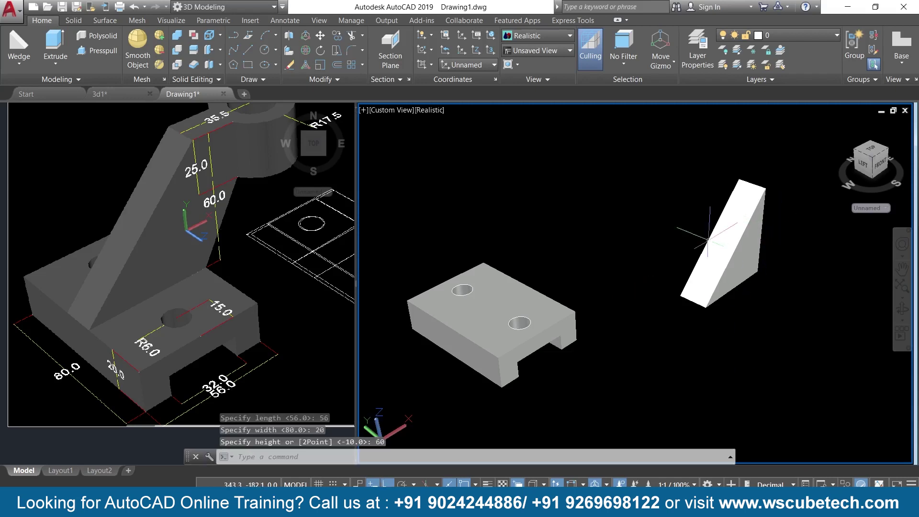
- Move the wedge by the midpoint of its low bottom edge to the midpoint of the base's 80-long top edge
{"action": "left_click", "coordinate": [702, 288]}
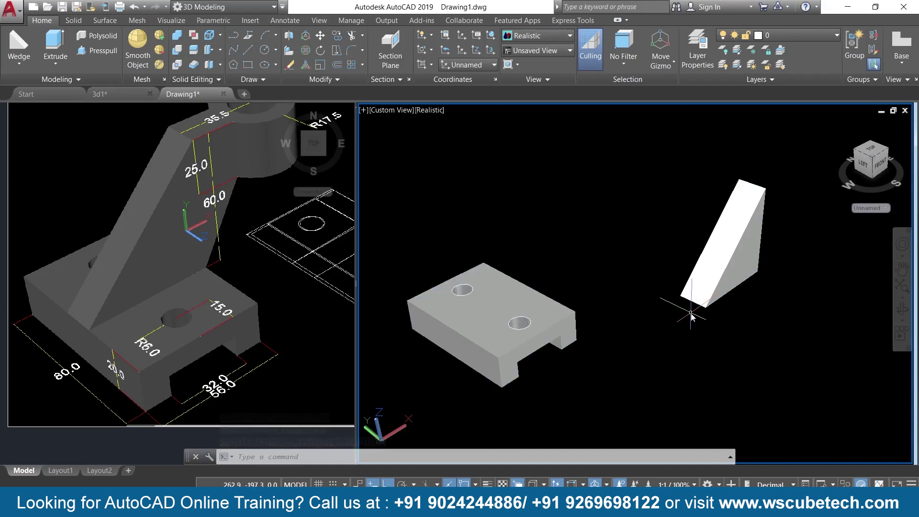
{"action": "type", "text": "m"}
{"action": "key", "text": "Return"}
{"action": "left_click", "coordinate": [705, 265]}
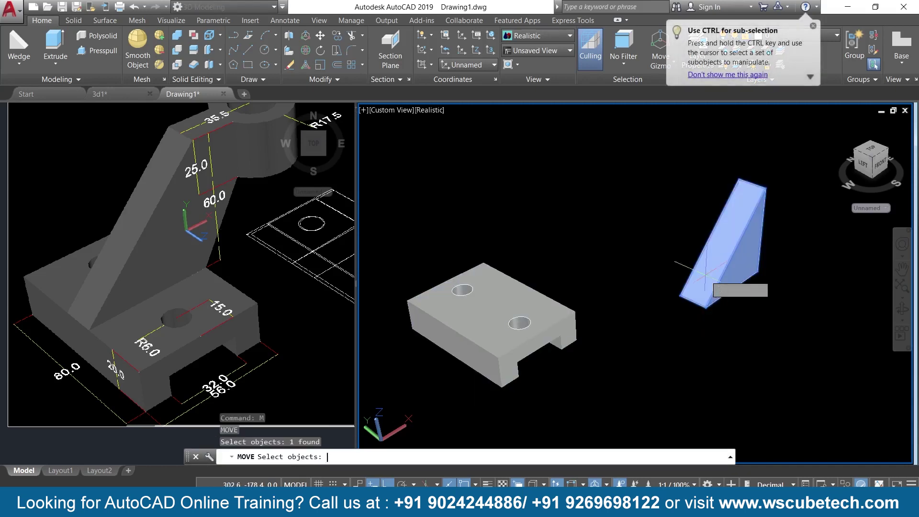
{"action": "key", "text": "Return"}
{"action": "scroll", "coordinate": [627, 291], "scroll_direction": "up", "scroll_amount": 1}
{"action": "middle_click_drag", "start_coordinate": [627, 291], "coordinate": [700, 282]}
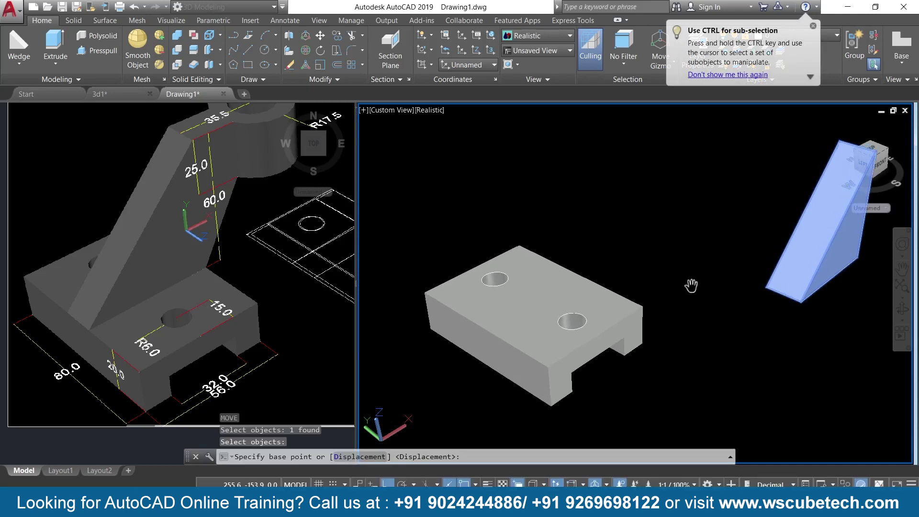
{"action": "left_click", "coordinate": [775, 296]}
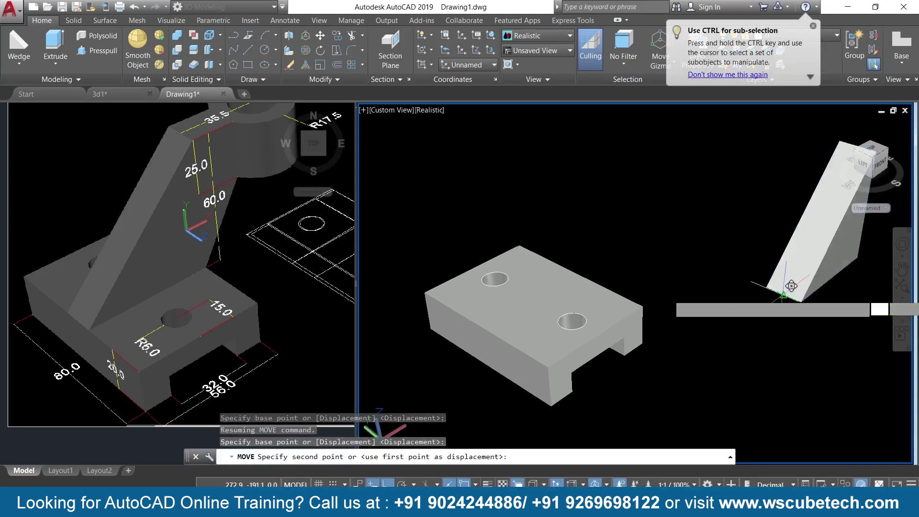
{"action": "left_click", "coordinate": [494, 320]}
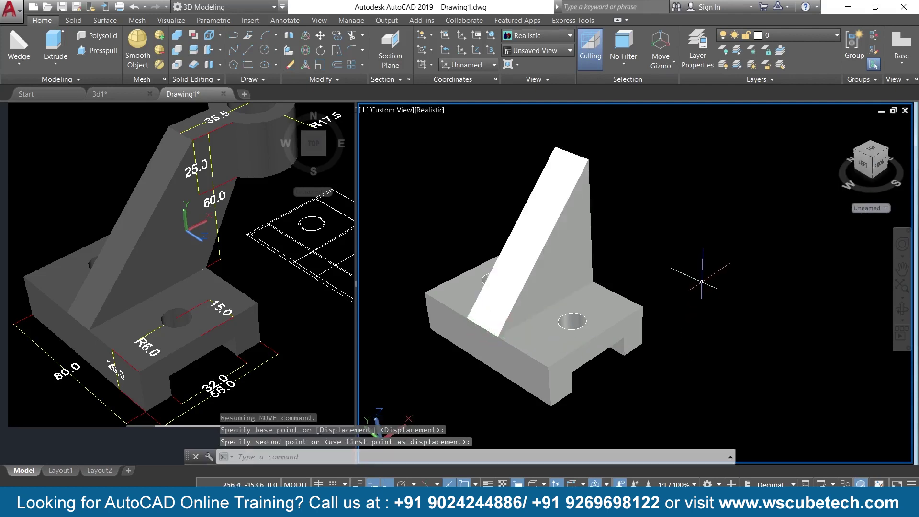
- Examine the reference model's dimensions for the cylindrical boss and the arm joining it to the upright
{"action": "scroll", "coordinate": [704, 282], "scroll_direction": "down", "scroll_amount": 1}
{"action": "scroll", "coordinate": [705, 283], "scroll_direction": "up", "scroll_amount": 1}
{"action": "middle_click_drag", "start_coordinate": [705, 282], "coordinate": [694, 318]}
{"action": "scroll", "coordinate": [695, 313], "scroll_direction": "down", "scroll_amount": 1}
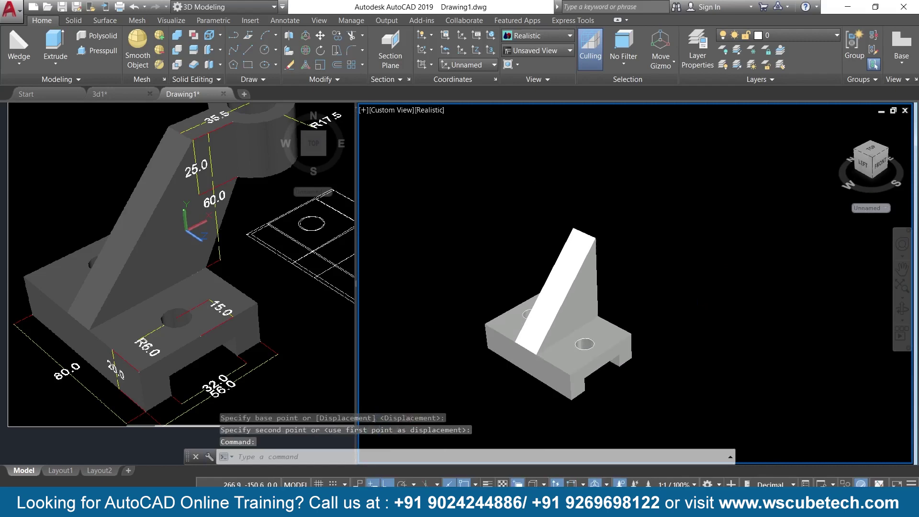
{"action": "middle_click_drag", "start_coordinate": [695, 313], "coordinate": [694, 318]}
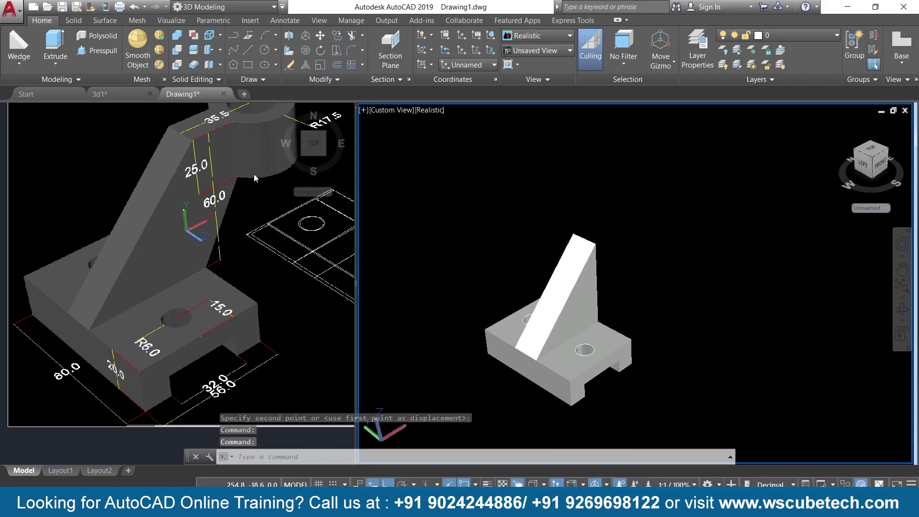
{"action": "left_click", "coordinate": [234, 192]}
{"action": "middle_click_drag", "start_coordinate": [234, 192], "coordinate": [222, 243]}
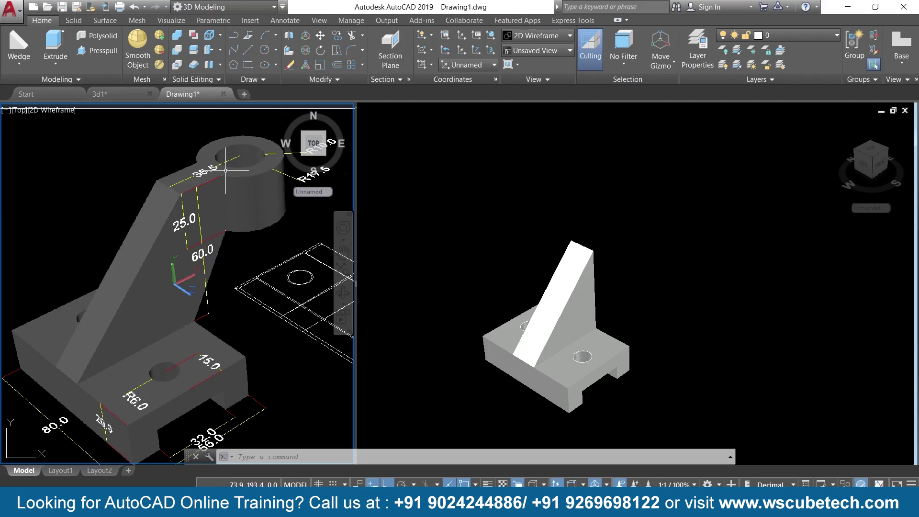
{"action": "scroll", "coordinate": [208, 208], "scroll_direction": "up", "scroll_amount": 3}
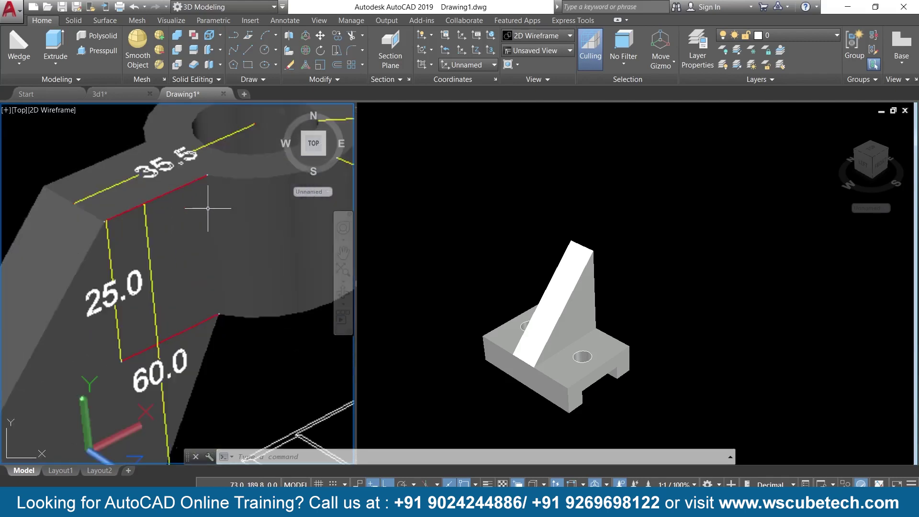
{"action": "scroll", "coordinate": [207, 208], "scroll_direction": "down", "scroll_amount": 4}
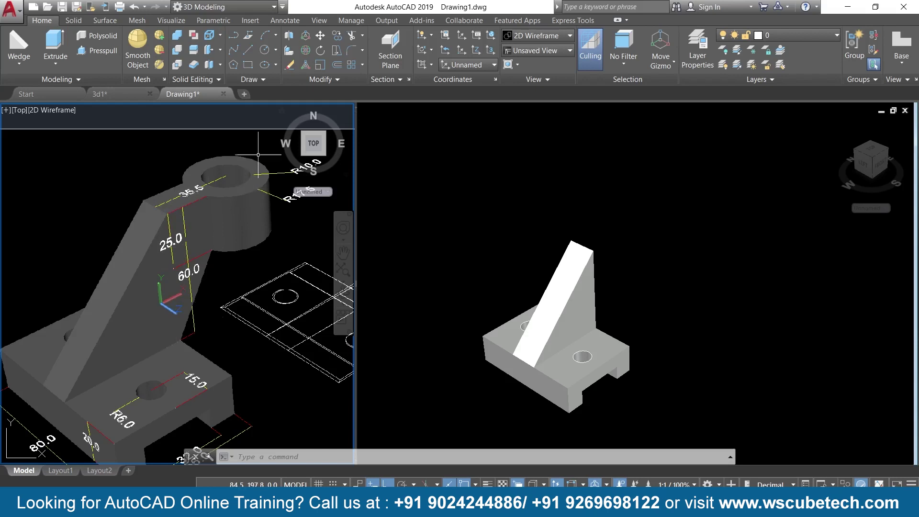
{"action": "middle_click_drag", "start_coordinate": [223, 209], "coordinate": [193, 239]}
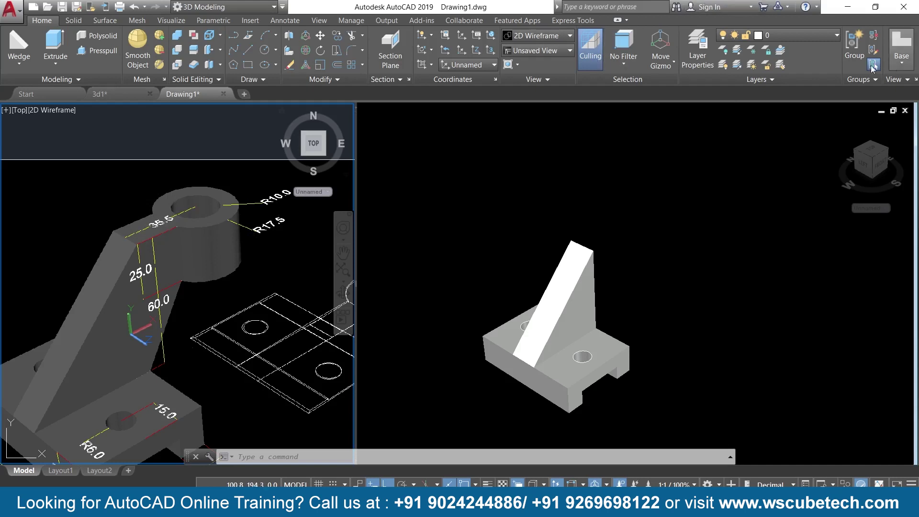
- Switch to the Drafting & Annotation workspace, open the Quick Calculator and place it clear of the reference model
{"action": "left_click", "coordinate": [272, 7]}
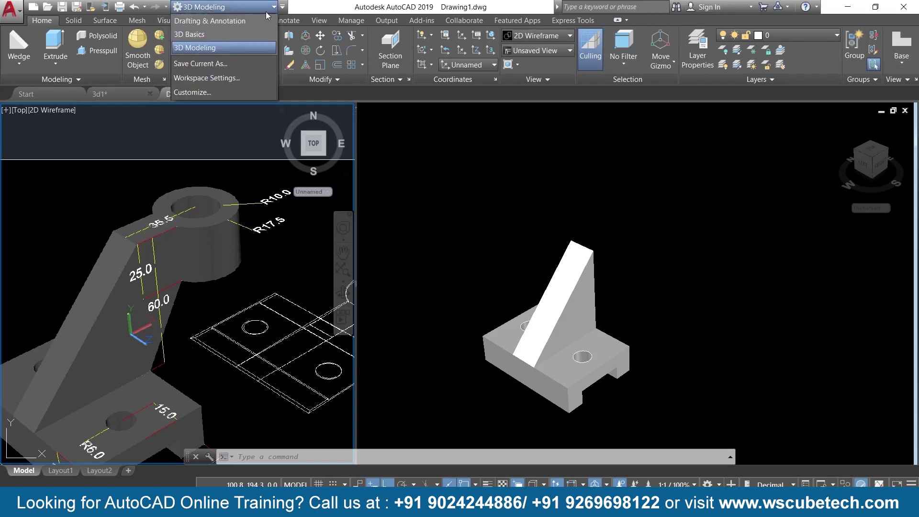
{"action": "left_click", "coordinate": [228, 22]}
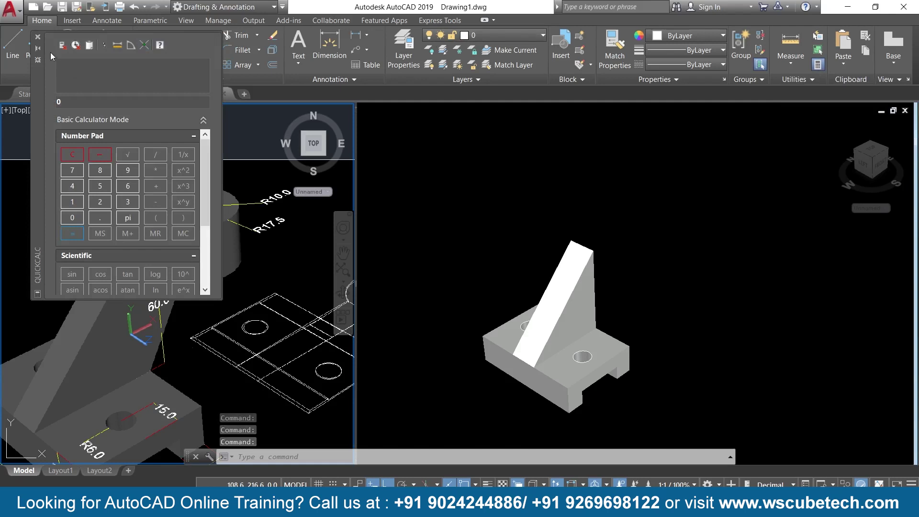
{"action": "left_click_drag", "start_coordinate": [39, 99], "coordinate": [468, 69]}
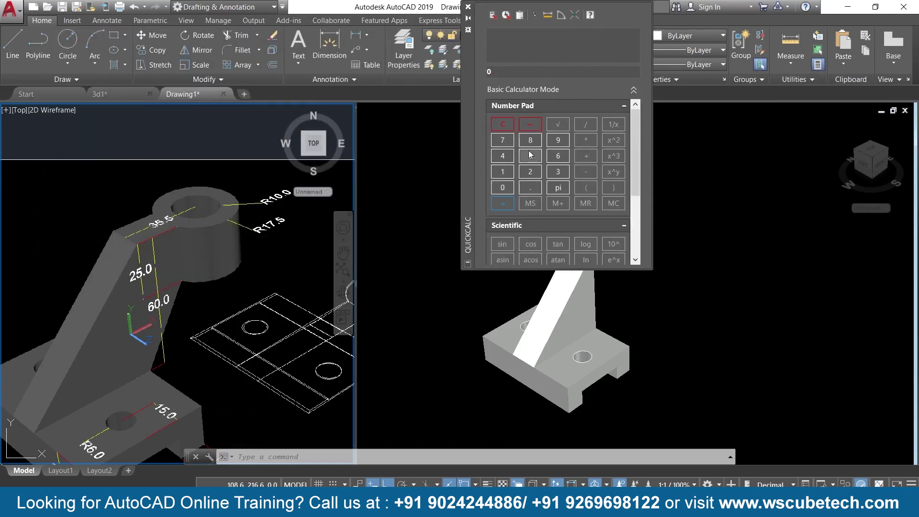
{"action": "left_click", "coordinate": [526, 125]}
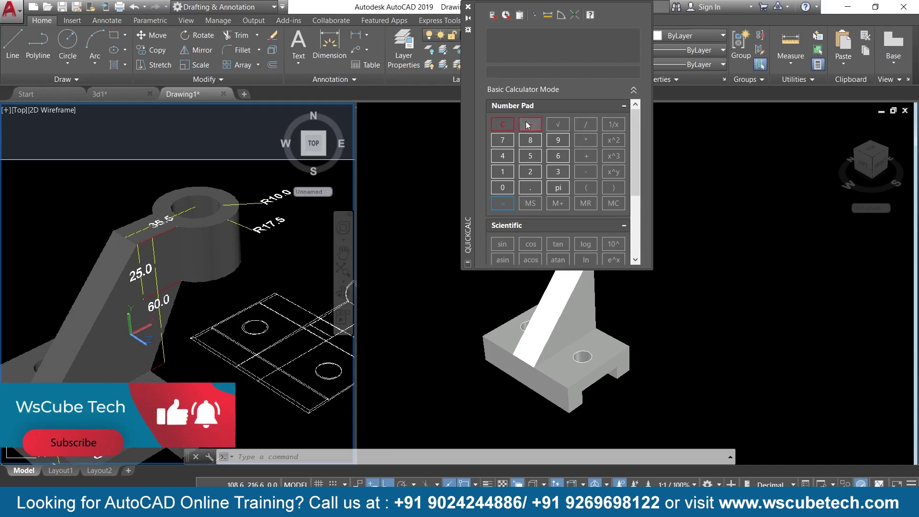
{"action": "left_click", "coordinate": [503, 171]}
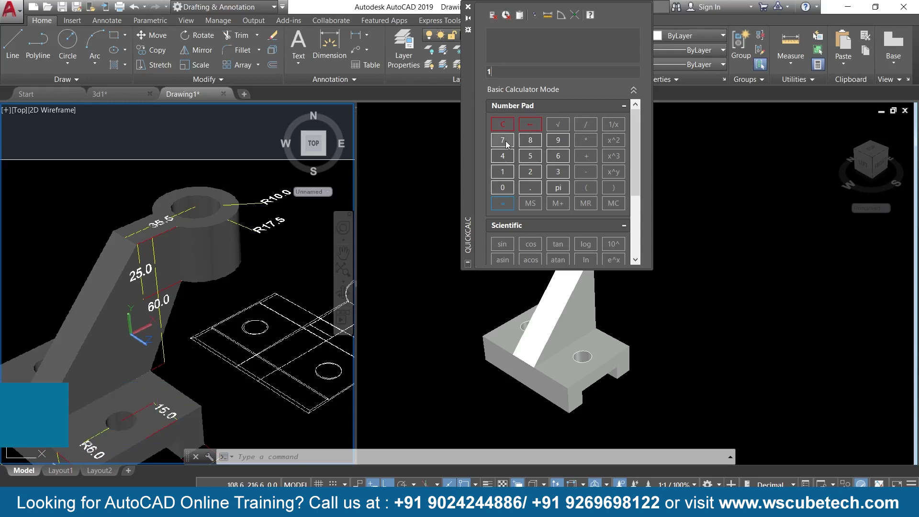
{"action": "left_click", "coordinate": [502, 139]}
{"action": "left_click", "coordinate": [533, 189]}
{"action": "left_click", "coordinate": [531, 161]}
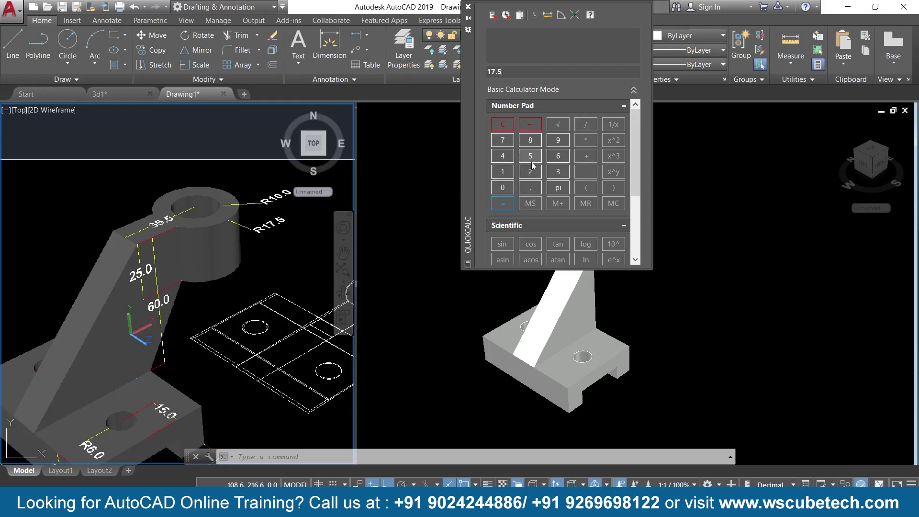
{"action": "left_click", "coordinate": [529, 125]}
{"action": "left_click", "coordinate": [529, 125]}
{"action": "left_click", "coordinate": [528, 125]}
{"action": "left_click", "coordinate": [529, 125]}
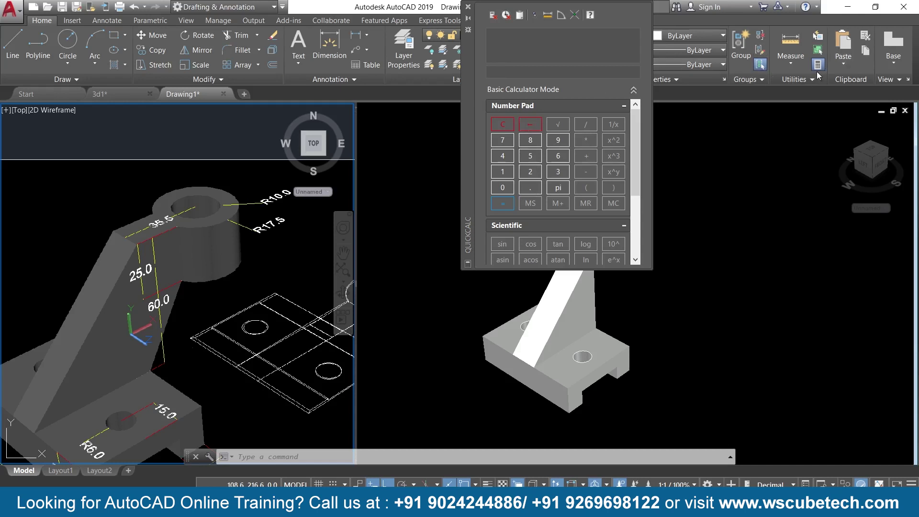
- Calculate the arm's length by subtracting the boss's outer radius from the centre distance, 35.5-17.5
{"action": "left_click", "coordinate": [555, 170]}
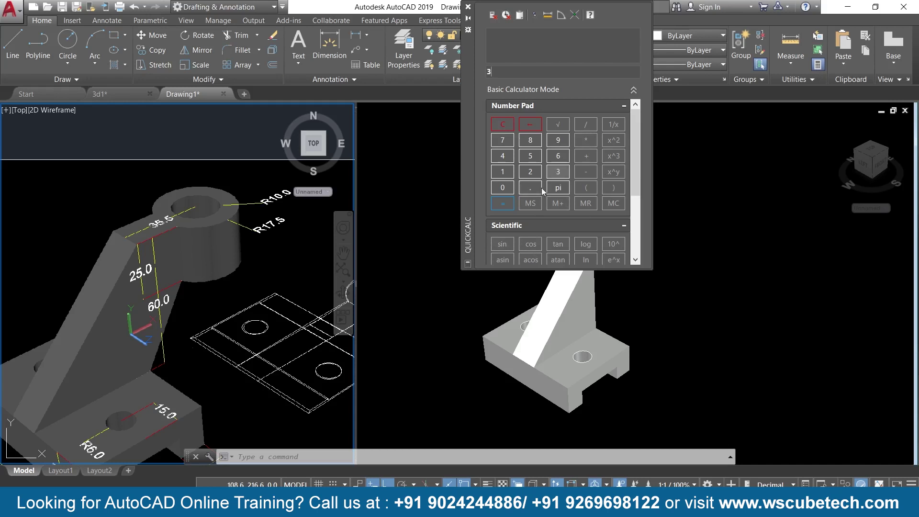
{"action": "mouse_move", "coordinate": [637, 187]}
{"action": "left_mouse_down"}
{"action": "mouse_move", "coordinate": [639, 247]}
{"action": "mouse_move", "coordinate": [629, 165]}
{"action": "mouse_move", "coordinate": [633, 211]}
{"action": "mouse_move", "coordinate": [633, 183]}
{"action": "left_mouse_up"}
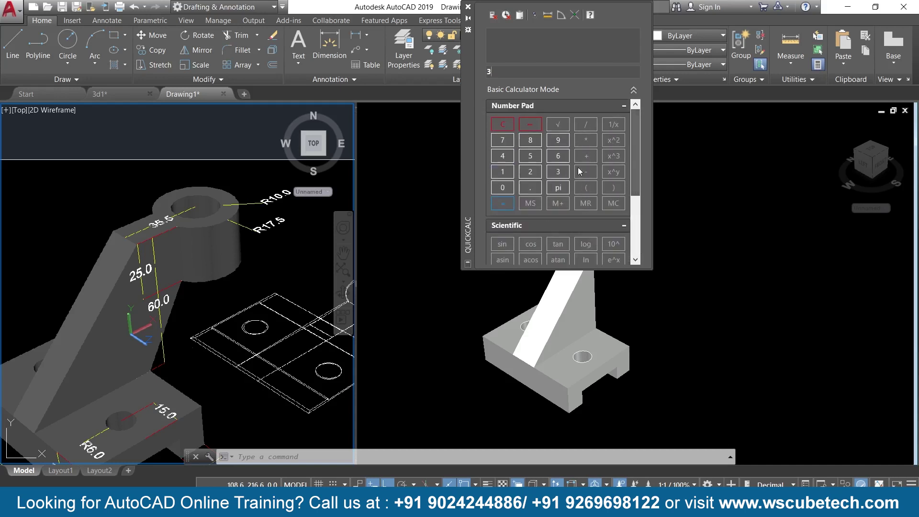
{"action": "left_click", "coordinate": [533, 157]}
{"action": "left_click", "coordinate": [534, 189]}
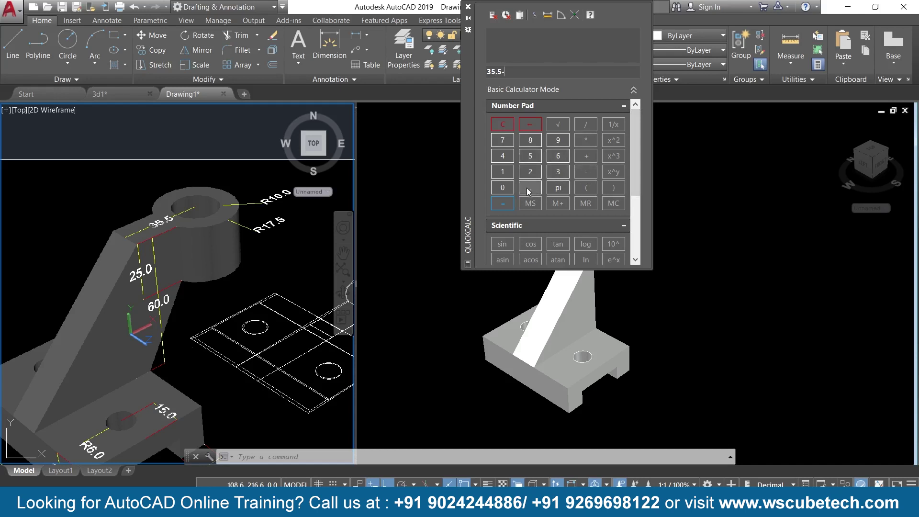
{"action": "left_click", "coordinate": [503, 172]}
{"action": "left_click", "coordinate": [502, 140]}
{"action": "left_click", "coordinate": [530, 187]}
{"action": "left_click", "coordinate": [502, 204]}
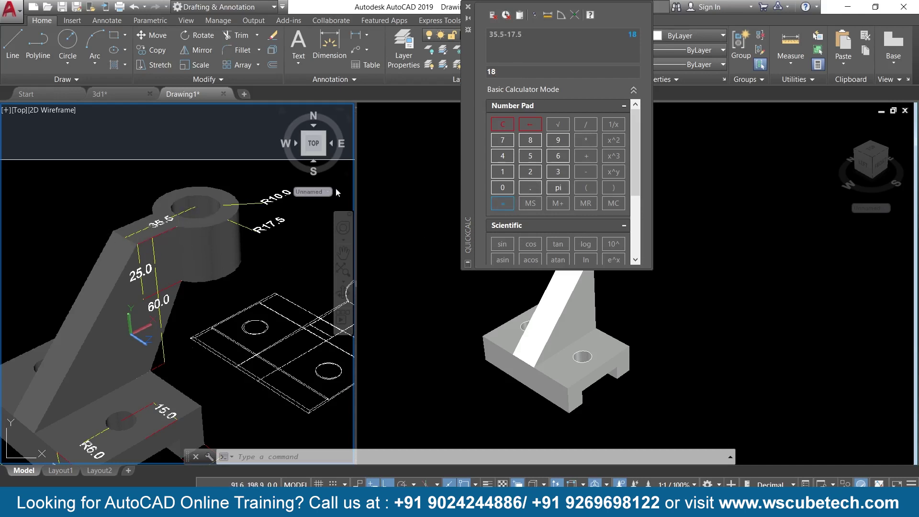
- Close the Quick Calculator and switch to the 3D Modeling workspace
{"action": "left_click", "coordinate": [469, 6]}
{"action": "left_click", "coordinate": [220, 7]}
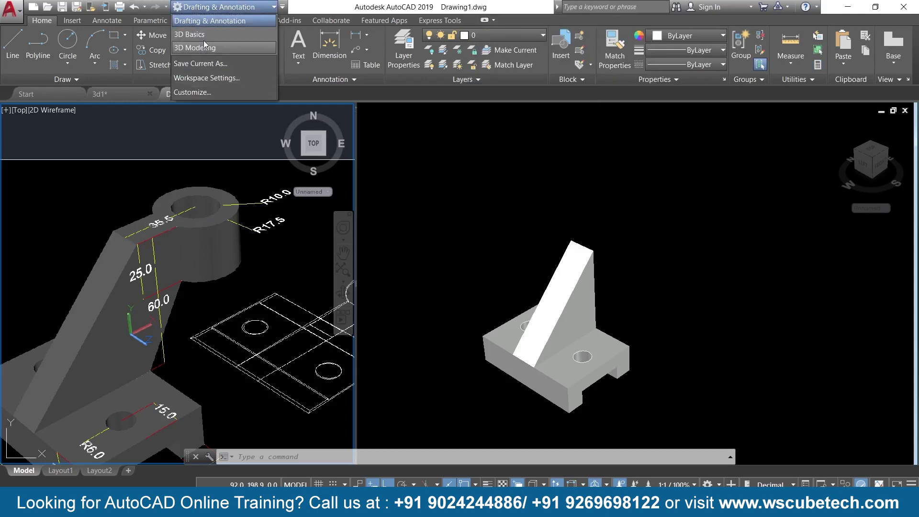
{"action": "left_click", "coordinate": [203, 47]}
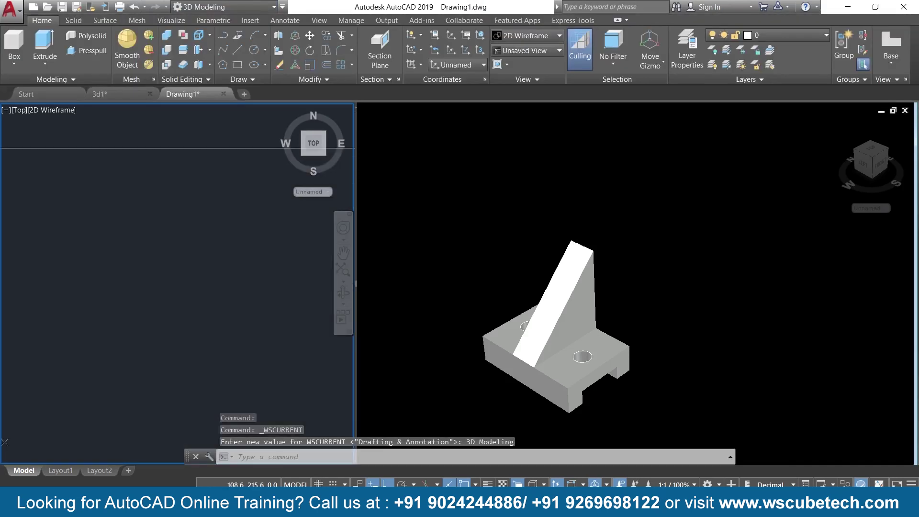
- Examine the reference dimensions of the arm between upright and boss, and activate the viewport containing the modelled bracket
{"action": "middle_click_drag", "start_coordinate": [117, 287], "coordinate": [153, 257]}
{"action": "scroll", "coordinate": [142, 255], "scroll_direction": "up", "scroll_amount": 2}
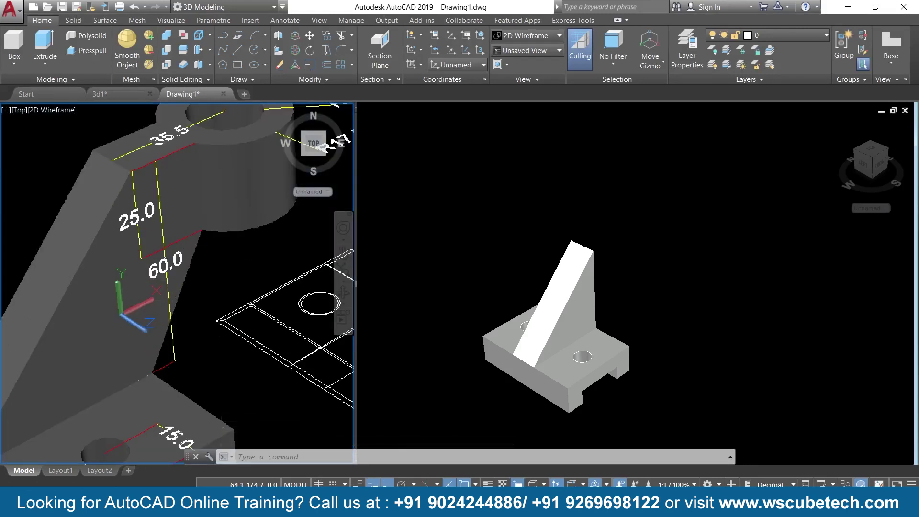
{"action": "middle_click_drag", "start_coordinate": [199, 236], "coordinate": [181, 289]}
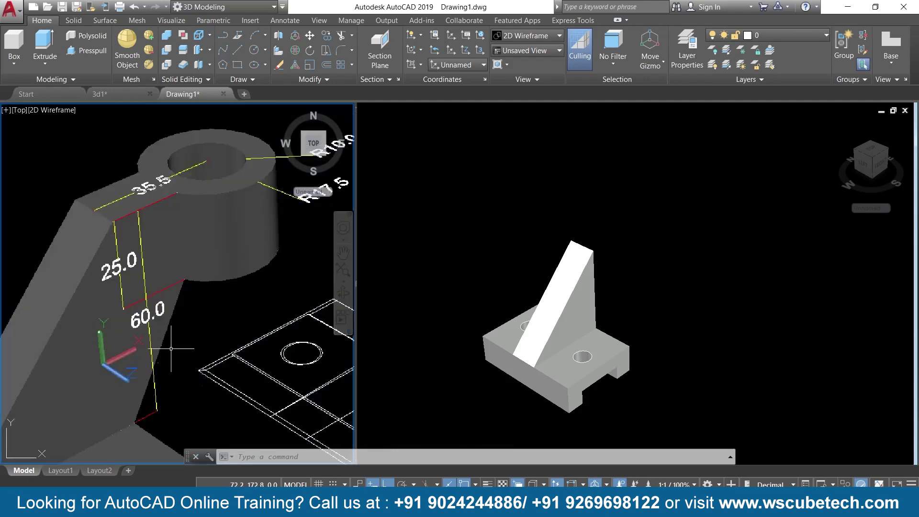
{"action": "scroll", "coordinate": [171, 348], "scroll_direction": "down", "scroll_amount": 3}
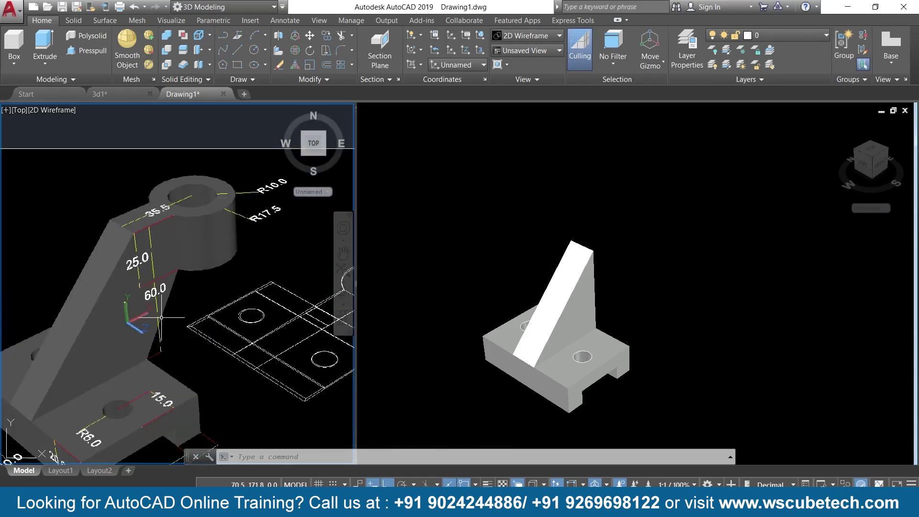
{"action": "scroll", "coordinate": [162, 317], "scroll_direction": "up", "scroll_amount": 2}
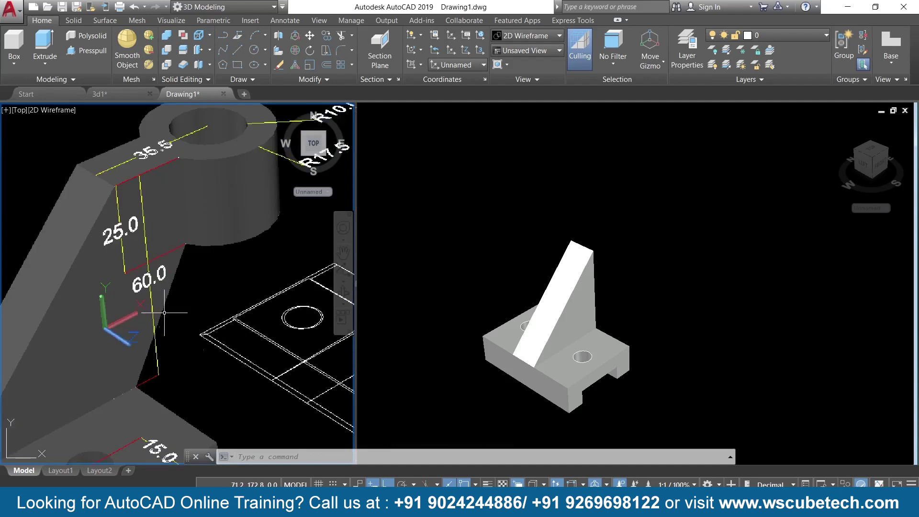
{"action": "left_click", "coordinate": [665, 291]}
{"action": "middle_click_drag", "start_coordinate": [667, 277], "coordinate": [578, 255]}
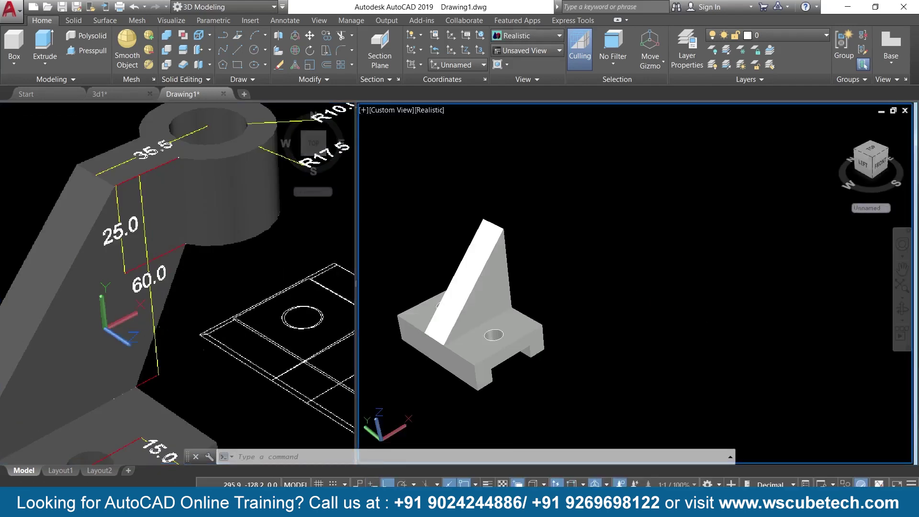
{"action": "scroll", "coordinate": [651, 308], "scroll_direction": "up", "scroll_amount": 2}
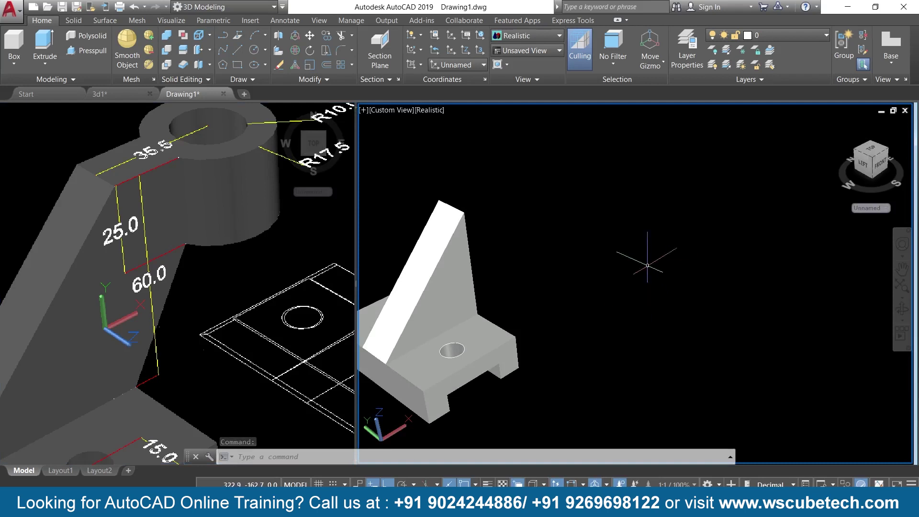
{"action": "left_click", "coordinate": [243, 50]}
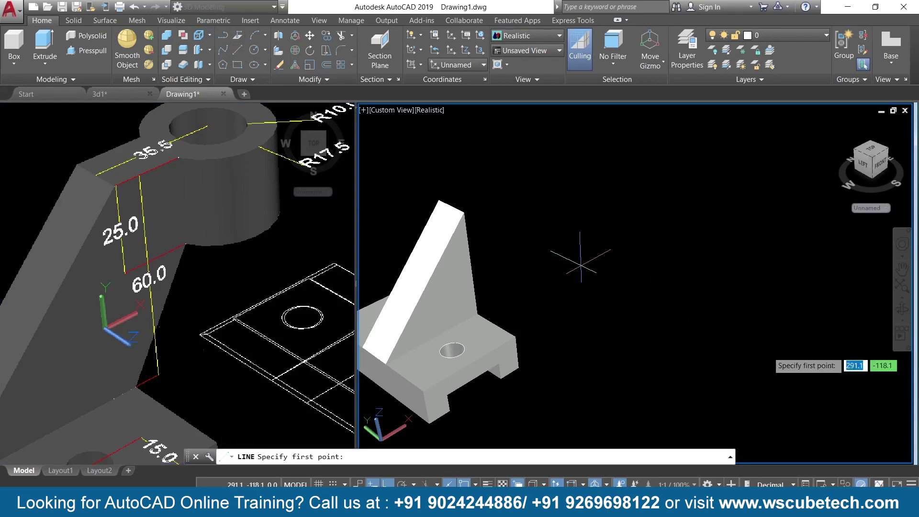
{"action": "left_click", "coordinate": [684, 363]}
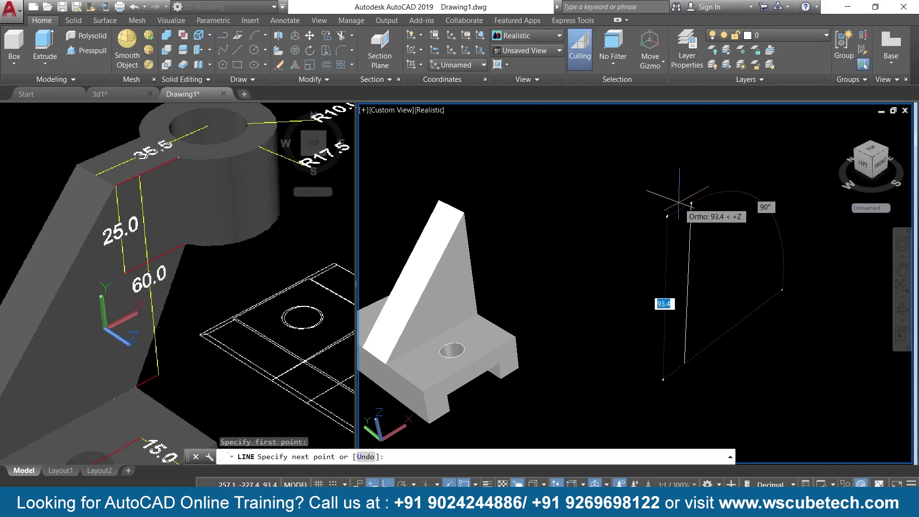
{"action": "type", "text": "60"}
{"action": "key", "text": "Return"}
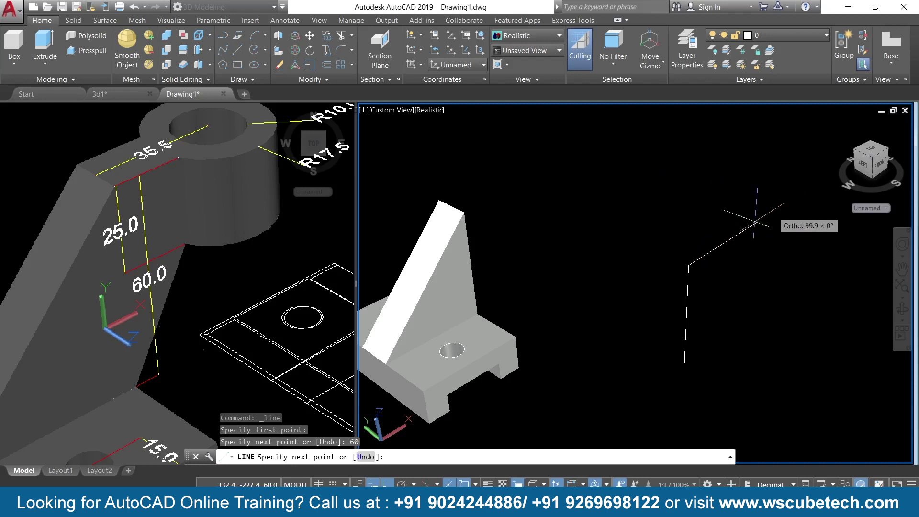
{"action": "type", "text": "1"}
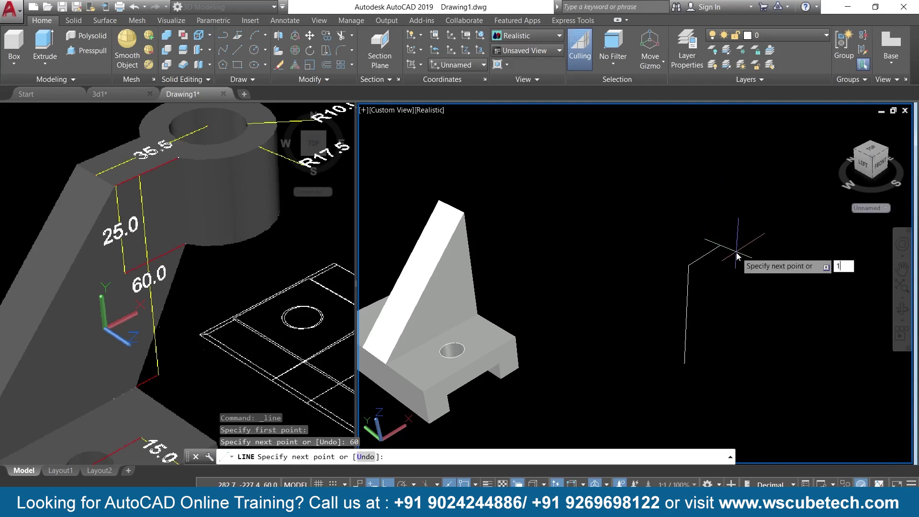
{"action": "type", "text": "8"}
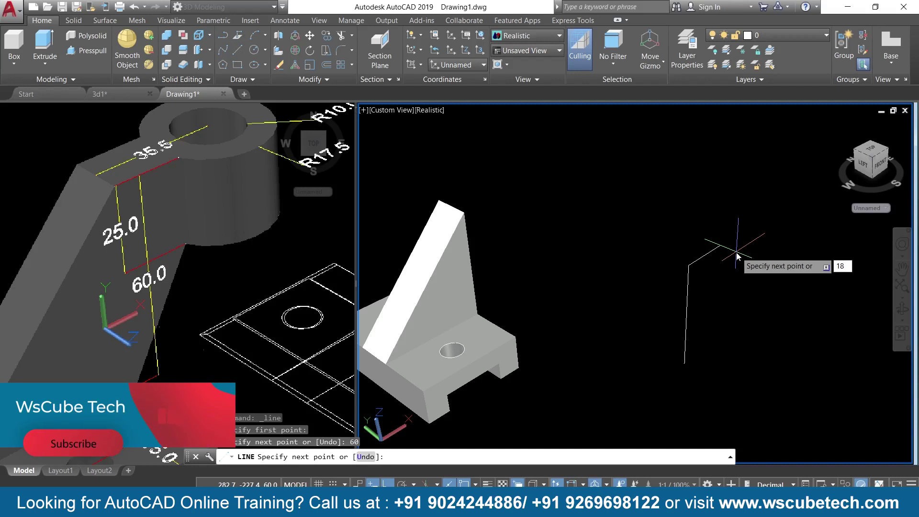
{"action": "key", "text": "Return"}
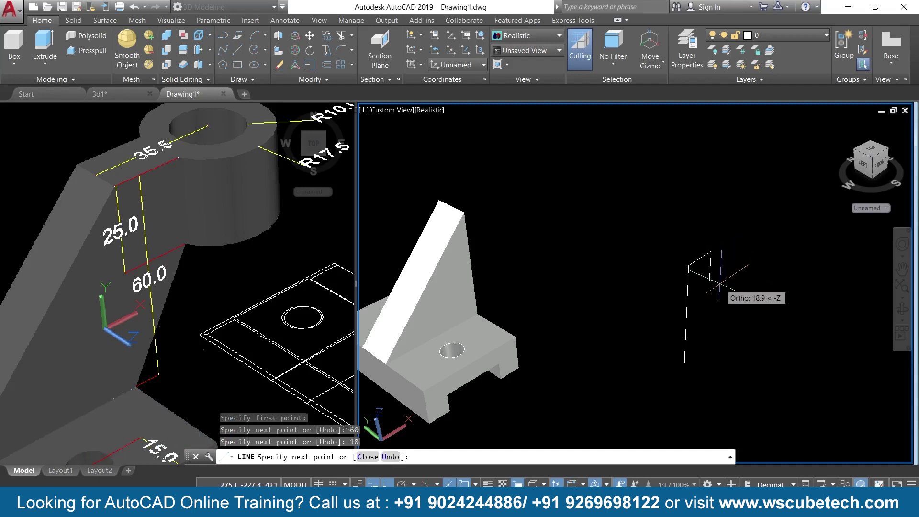
{"action": "key", "text": "Escape"}
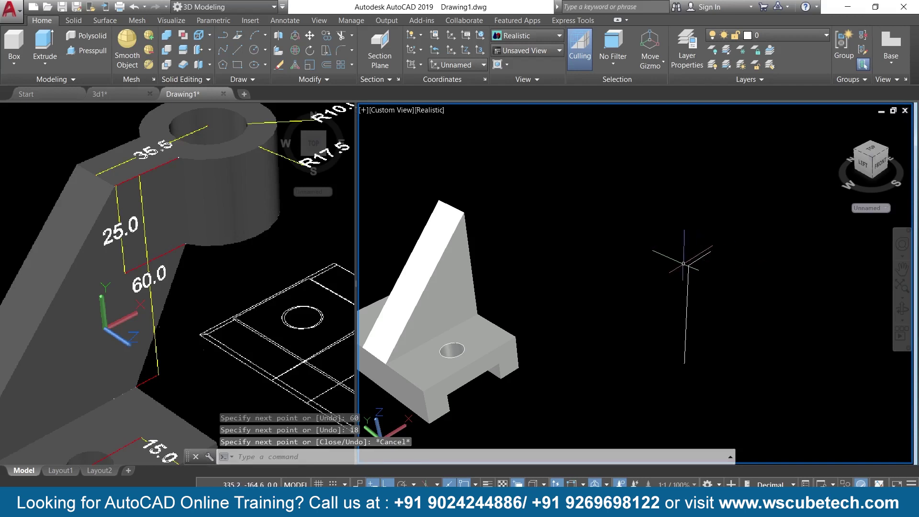
{"action": "left_click", "coordinate": [690, 265]}
{"action": "mouse_move", "coordinate": [692, 270]}
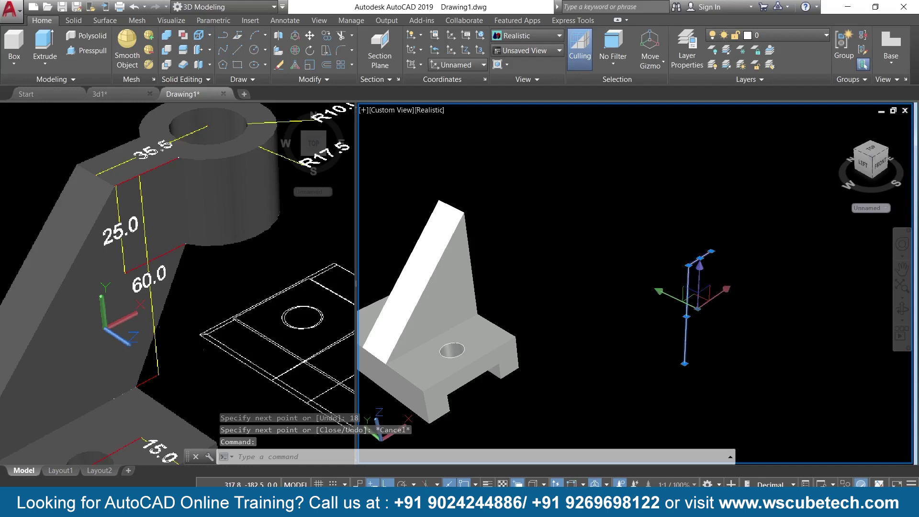
{"action": "key", "text": "Delete"}
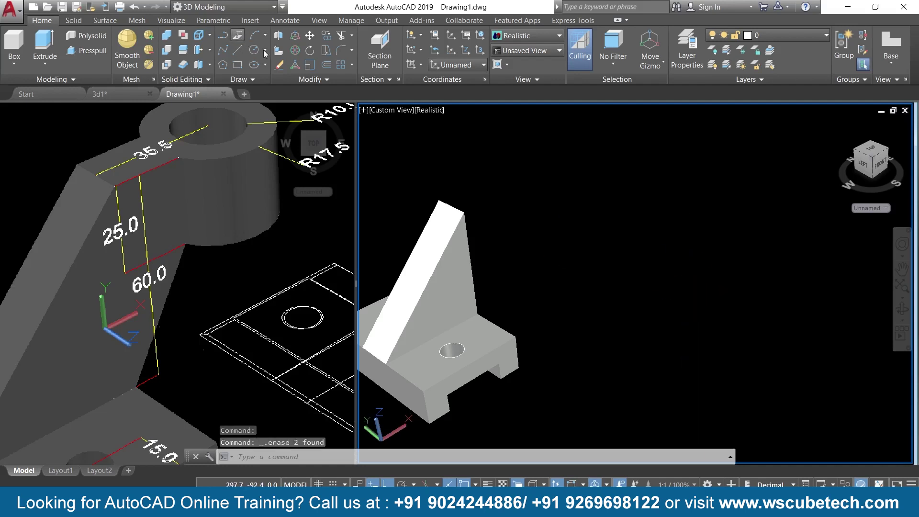
- Draw a closed 3D polyline beside the bracket for the arm profile: 60 up, 18 along X, 25 down, and back to the start point
{"action": "left_click", "coordinate": [239, 34]}
{"action": "left_click", "coordinate": [685, 355]}
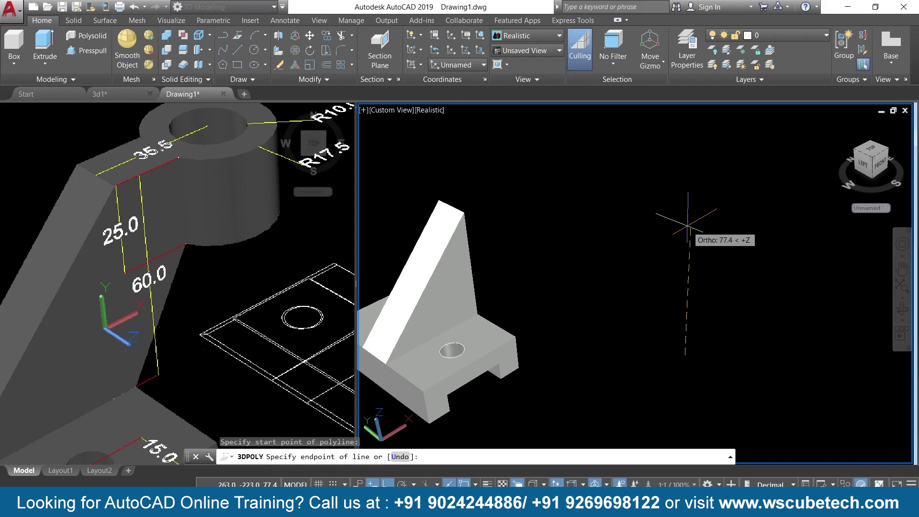
{"action": "type", "text": "60"}
{"action": "key", "text": "Return"}
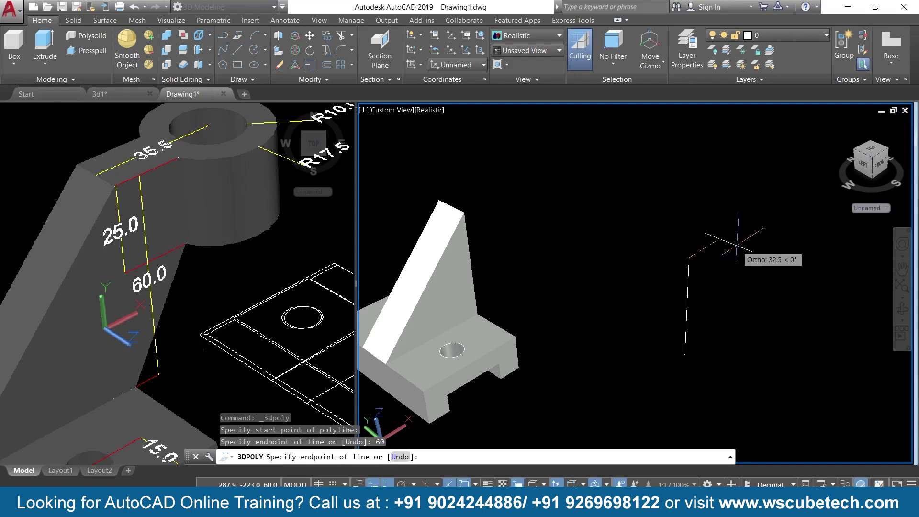
{"action": "type", "text": "18"}
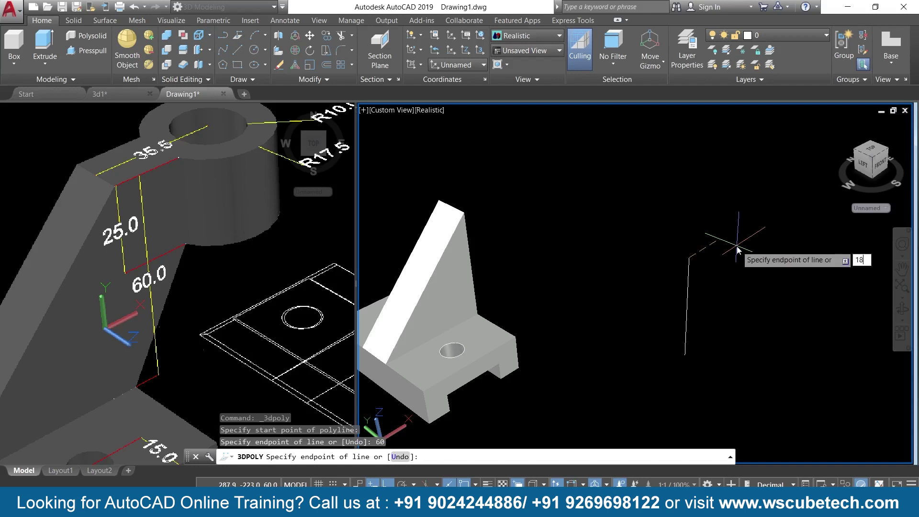
{"action": "key", "text": "Return"}
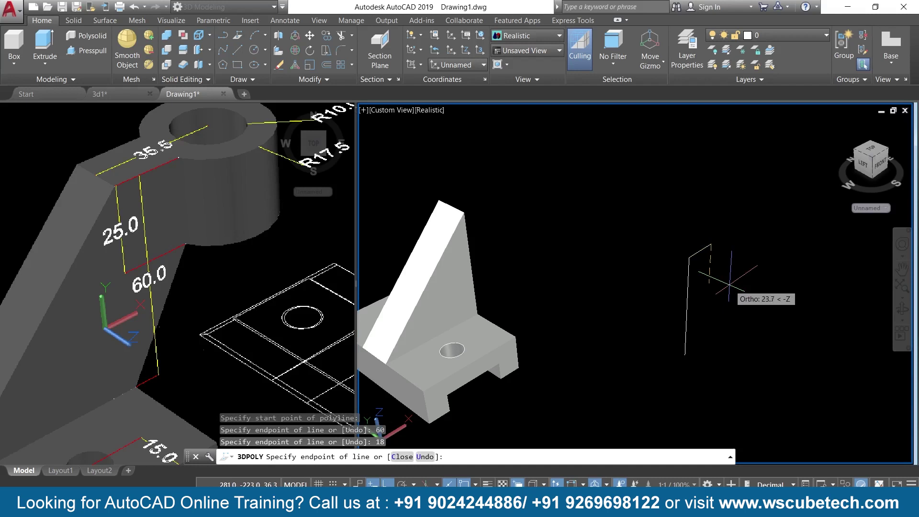
{"action": "type", "text": "25"}
{"action": "key", "text": "Return"}
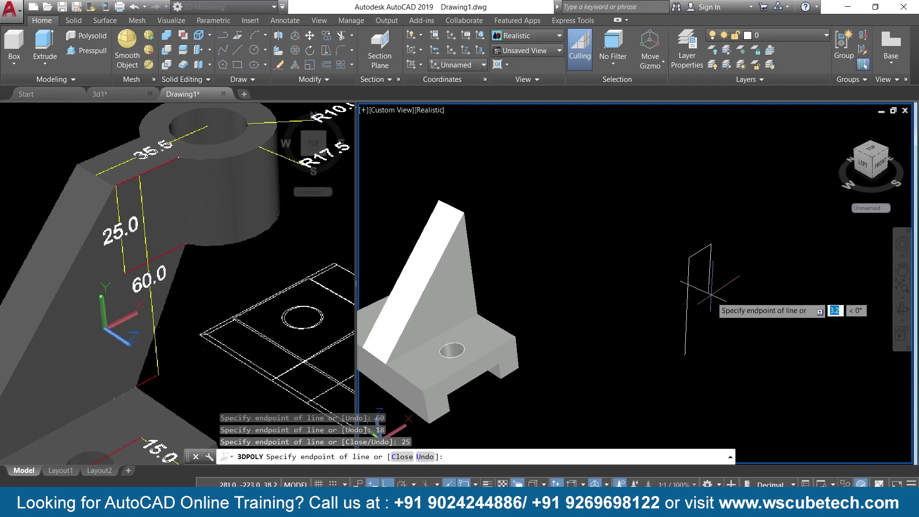
{"action": "left_click", "coordinate": [684, 354]}
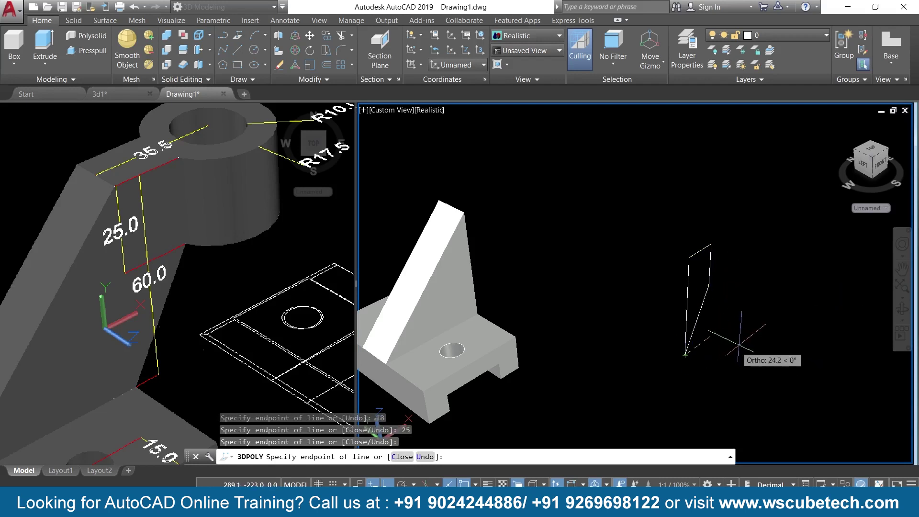
{"action": "key", "text": "Return"}
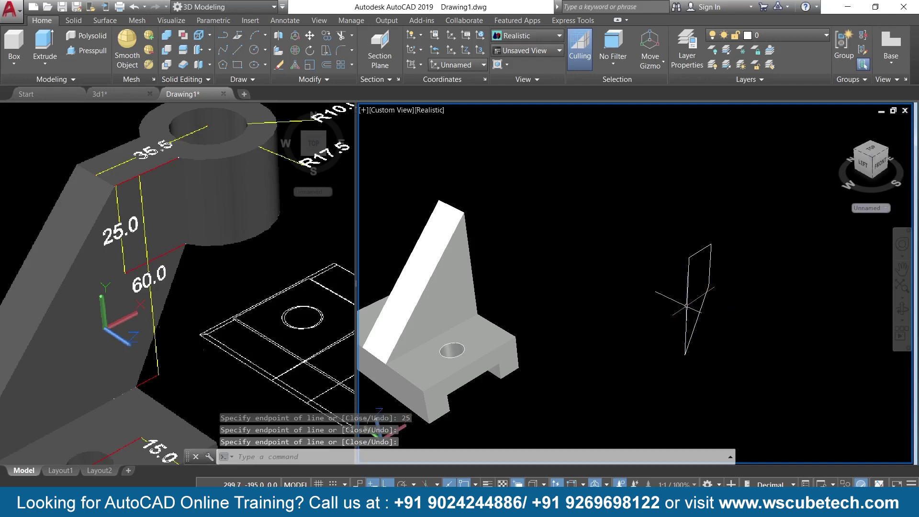
{"action": "left_click", "coordinate": [683, 354]}
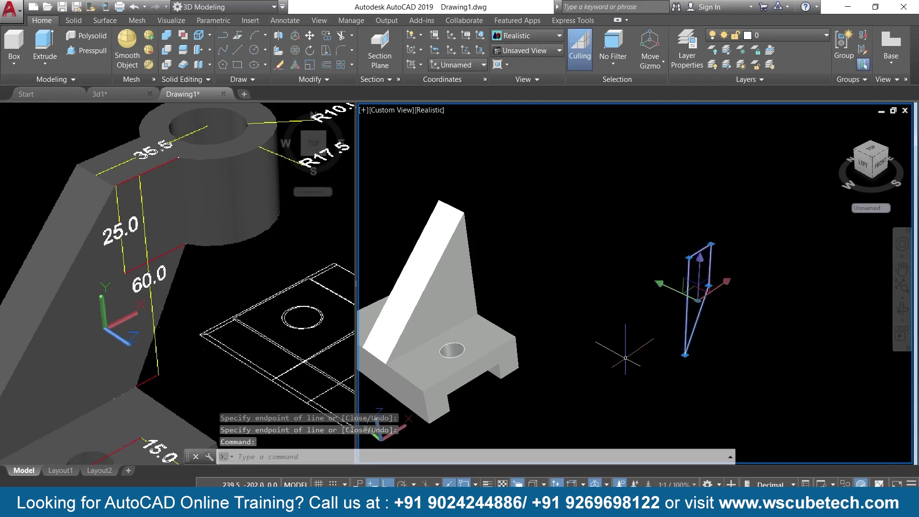
{"action": "key", "text": "Escape"}
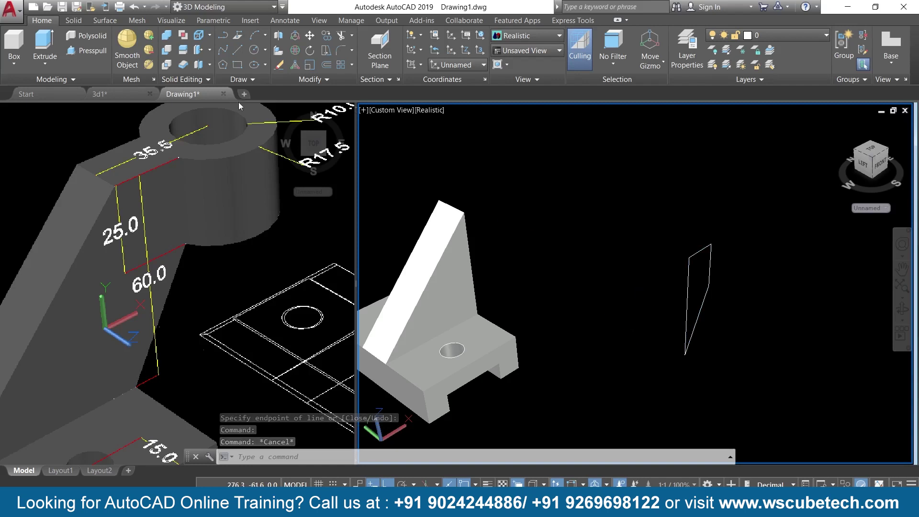
- Extrude the closed arm profile along the Y direction into a solid beside the bracket
{"action": "type", "text": "ext"}
{"action": "key", "text": "Return"}
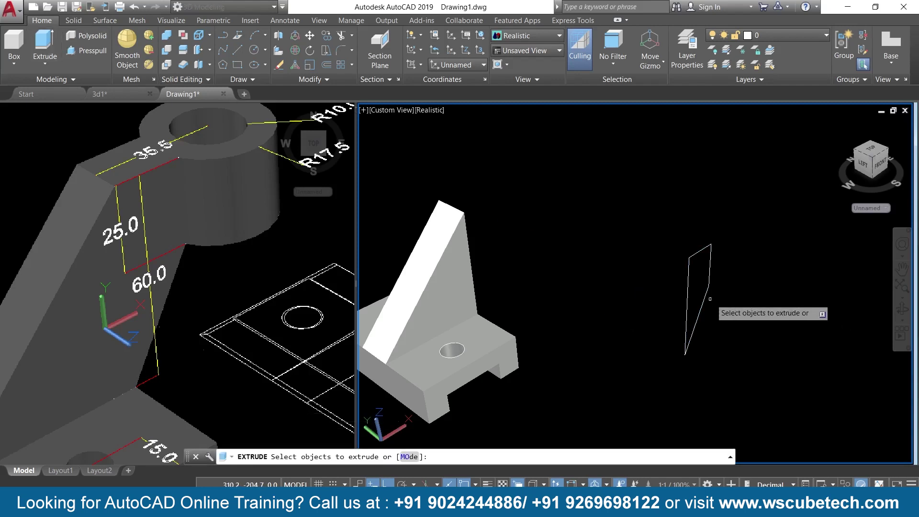
{"action": "left_click", "coordinate": [686, 286]}
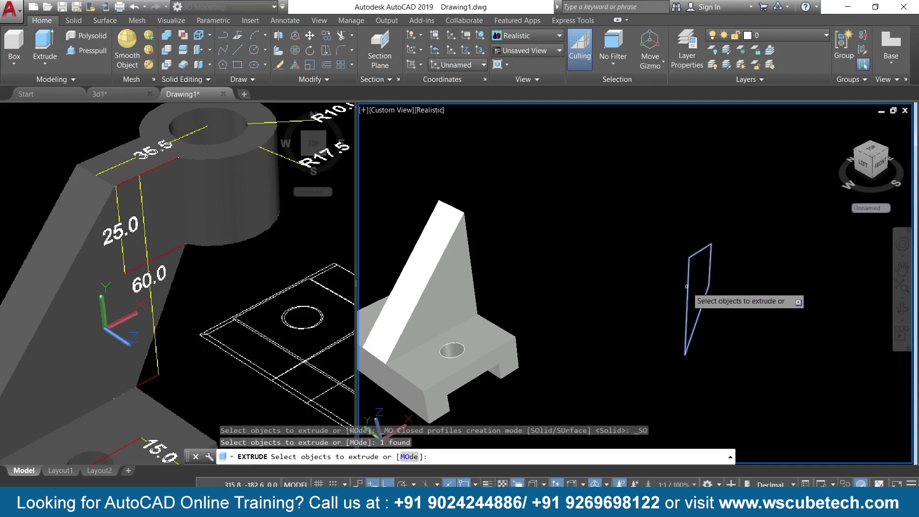
{"action": "key", "text": "Return"}
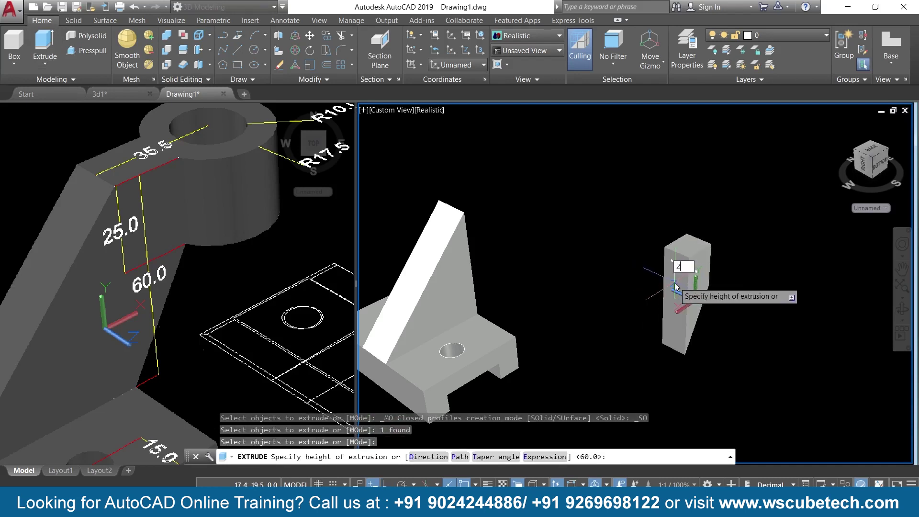
{"action": "key", "text": "Return"}
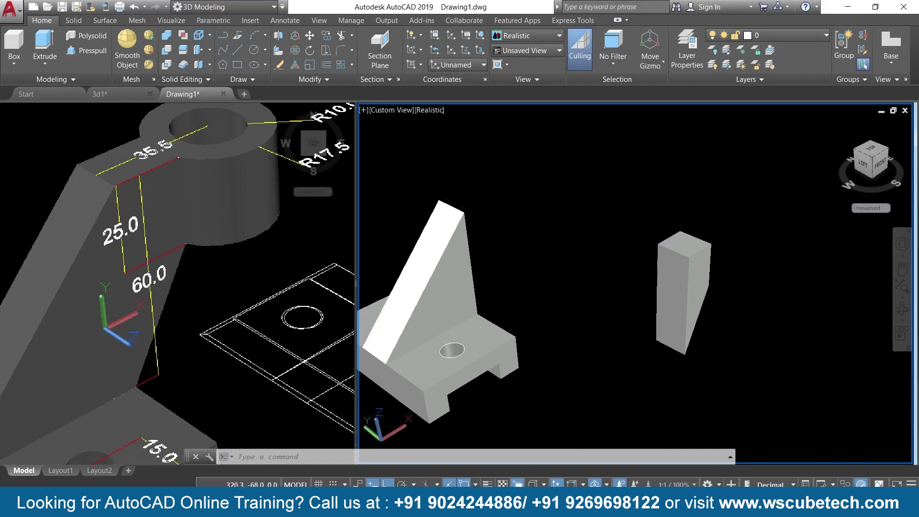
{"action": "middle_click_drag", "start_coordinate": [541, 218], "coordinate": [601, 240]}
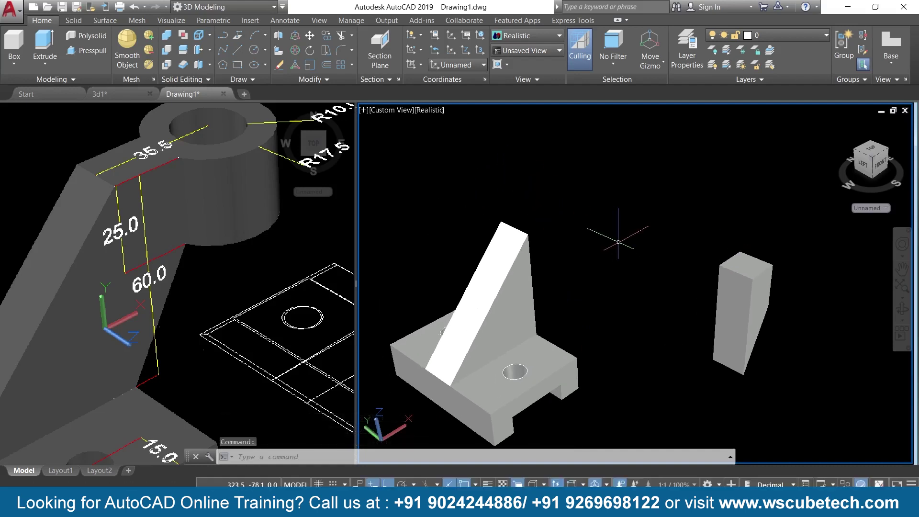
- Move the arm solid from its top front corner to the matching top corner of the wedge upright
{"action": "key", "text": "Return"}
{"action": "left_click", "coordinate": [739, 299]}
{"action": "key", "text": "Return"}
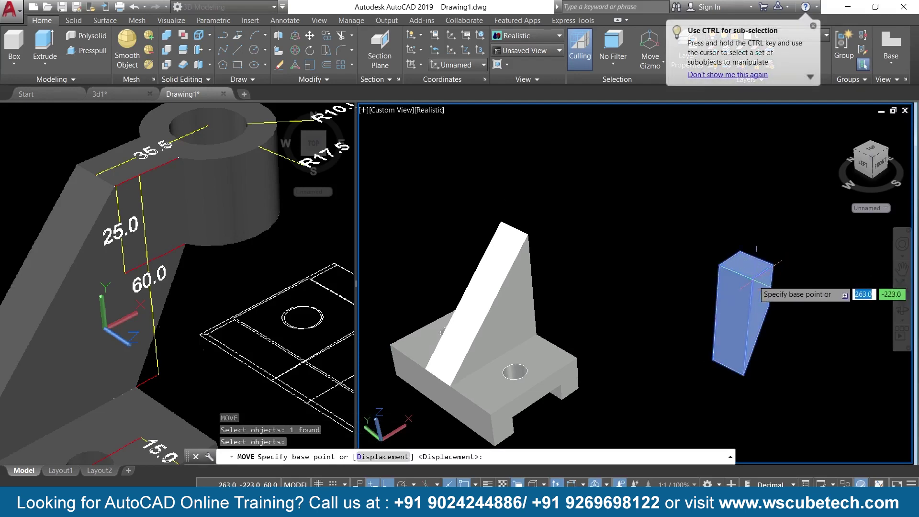
{"action": "left_click", "coordinate": [751, 279]}
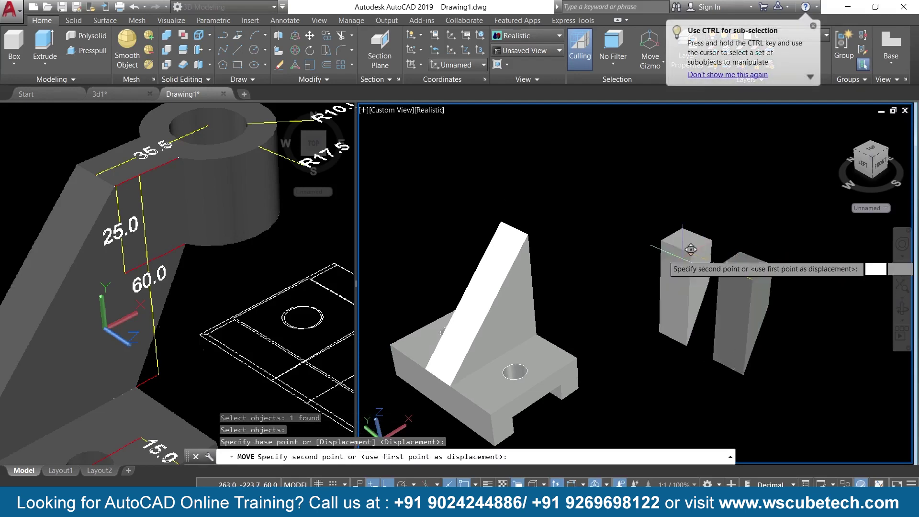
{"action": "left_click", "coordinate": [528, 234]}
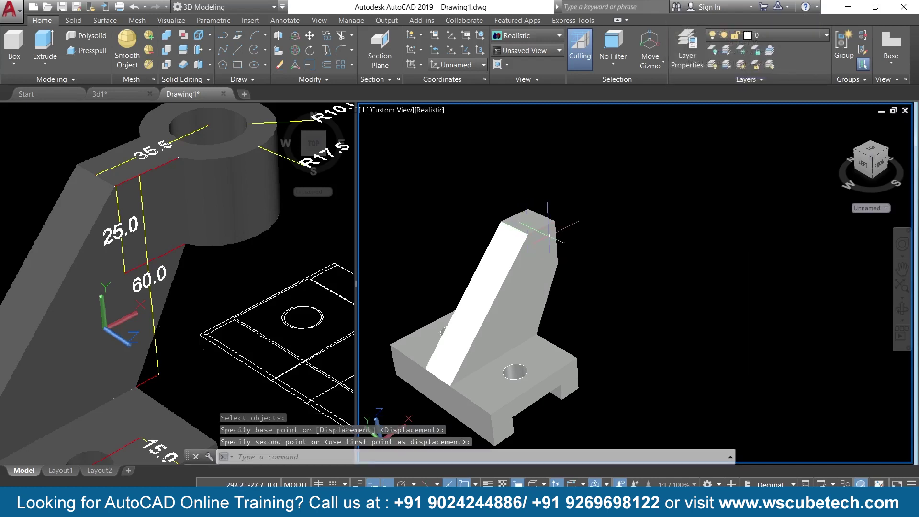
{"action": "middle_click_drag", "start_coordinate": [702, 265], "coordinate": [669, 290], "text": "shift"}
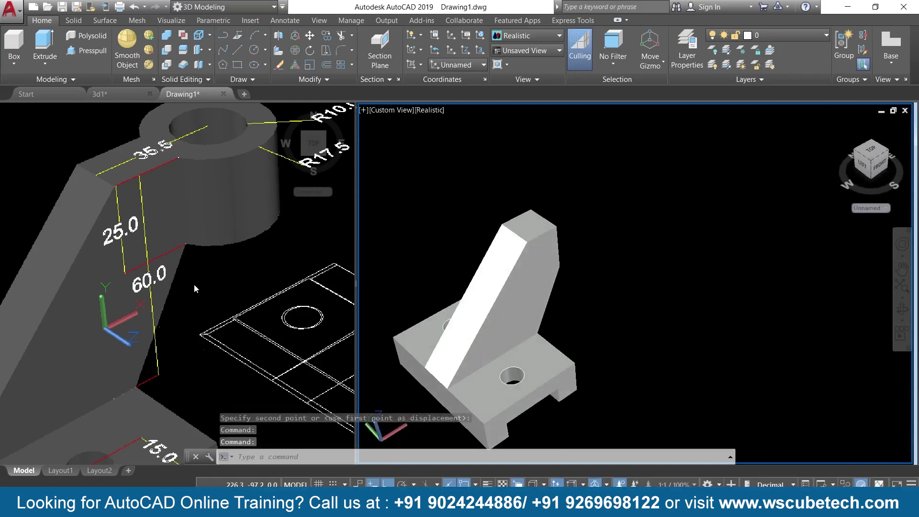
- Examine the boss radii, height and centre distance on the reference, and reactivate the viewport containing the modelled bracket
{"action": "left_click", "coordinate": [201, 245]}
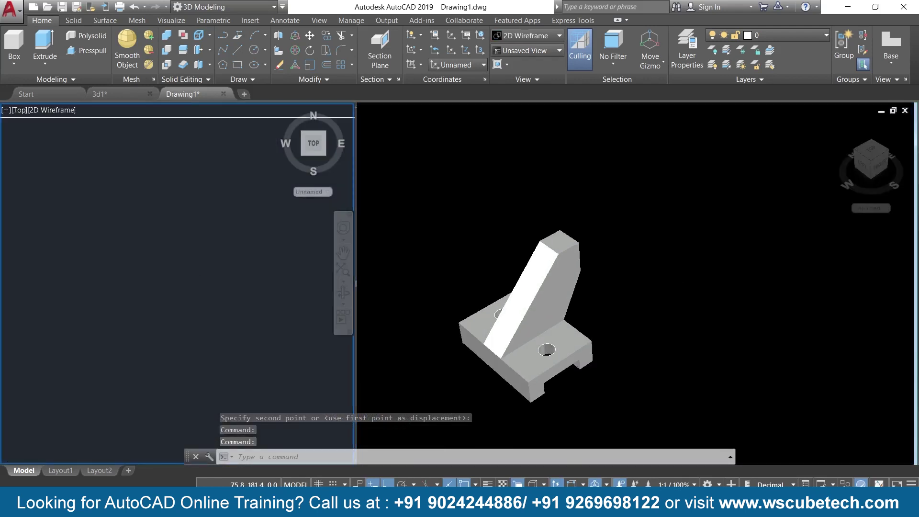
{"action": "middle_click_drag", "start_coordinate": [198, 291], "coordinate": [157, 265]}
{"action": "scroll", "coordinate": [175, 255], "scroll_direction": "down", "scroll_amount": 2}
{"action": "scroll", "coordinate": [175, 254], "scroll_direction": "up", "scroll_amount": 2}
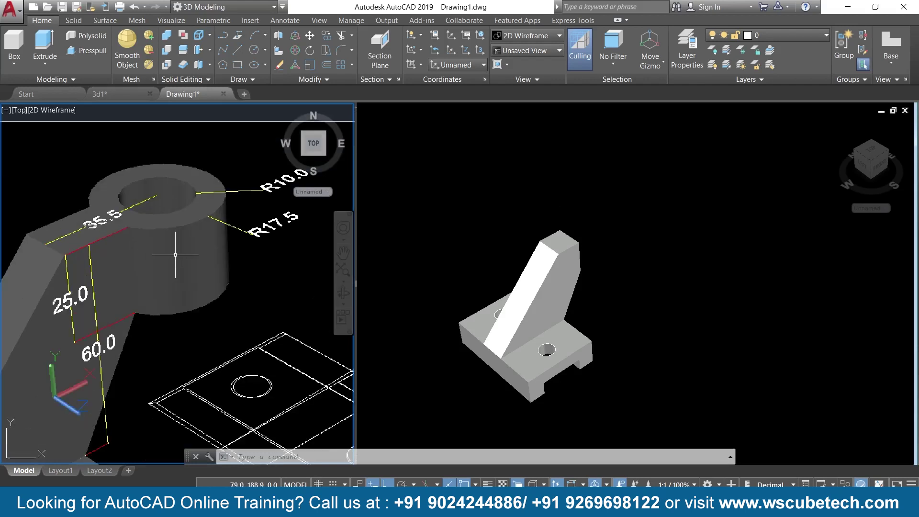
{"action": "scroll", "coordinate": [175, 254], "scroll_direction": "down", "scroll_amount": 2}
{"action": "scroll", "coordinate": [176, 255], "scroll_direction": "up", "scroll_amount": 2}
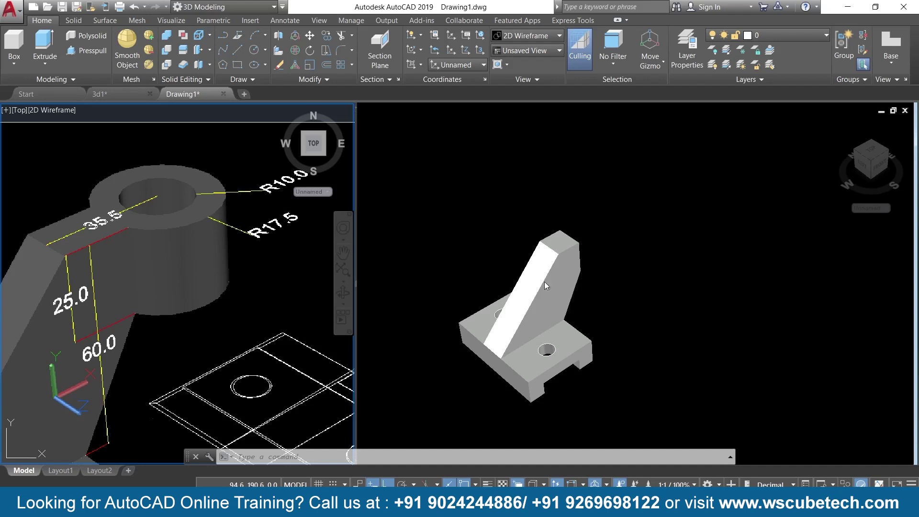
{"action": "left_click", "coordinate": [627, 316]}
{"action": "scroll", "coordinate": [652, 318], "scroll_direction": "up", "scroll_amount": 1}
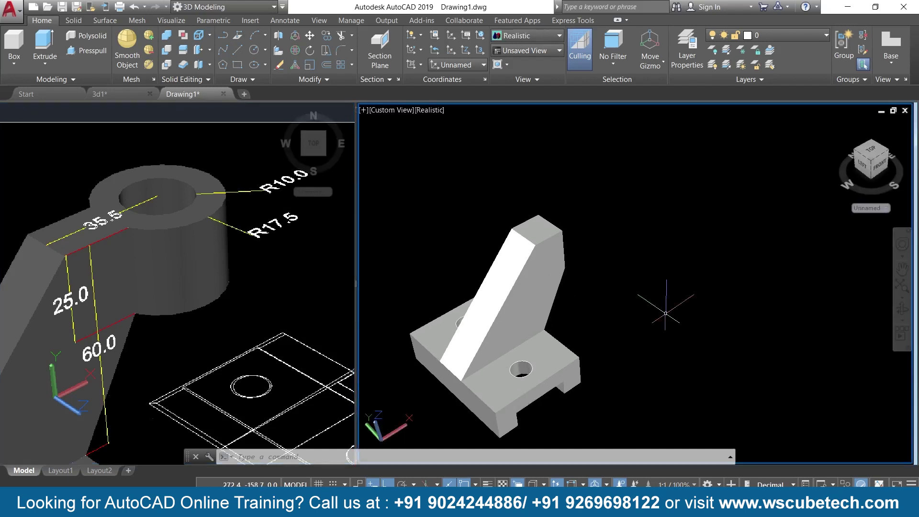
{"action": "middle_click_drag", "start_coordinate": [656, 317], "coordinate": [643, 319]}
{"action": "key", "text": "Escape"}
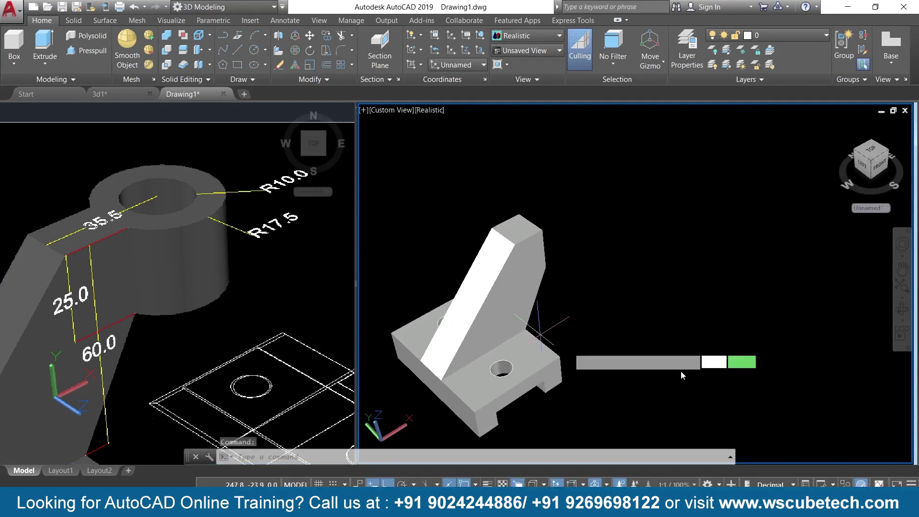
- Draw two concentric circles with radii 17.5 and 10 in the empty space beside the bracket
{"action": "type", "text": "c"}
{"action": "key", "text": "Return"}
{"action": "left_click", "coordinate": [712, 305]}
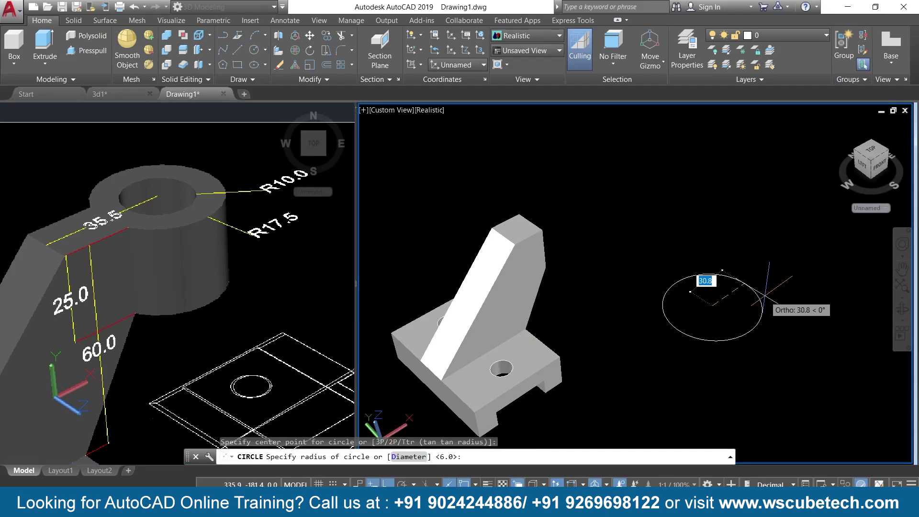
{"action": "type", "text": "17.5"}
{"action": "key", "text": "Return"}
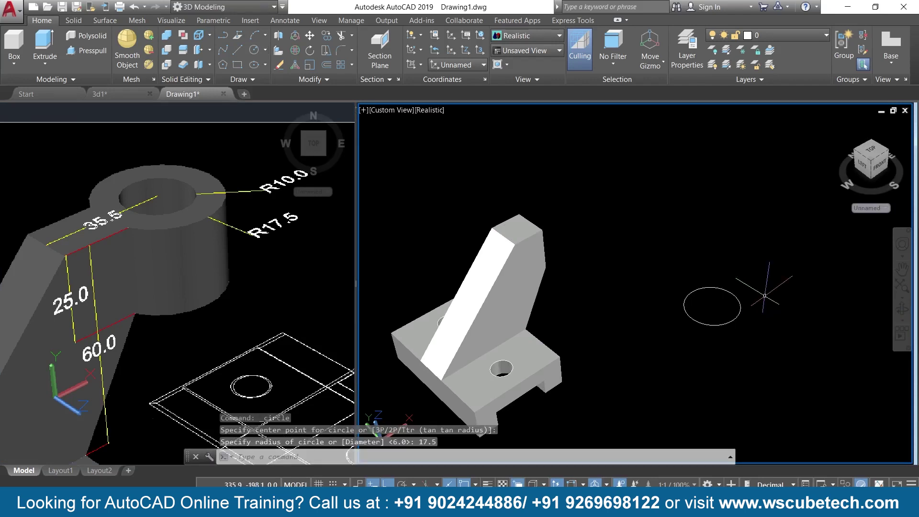
{"action": "key", "text": "Return"}
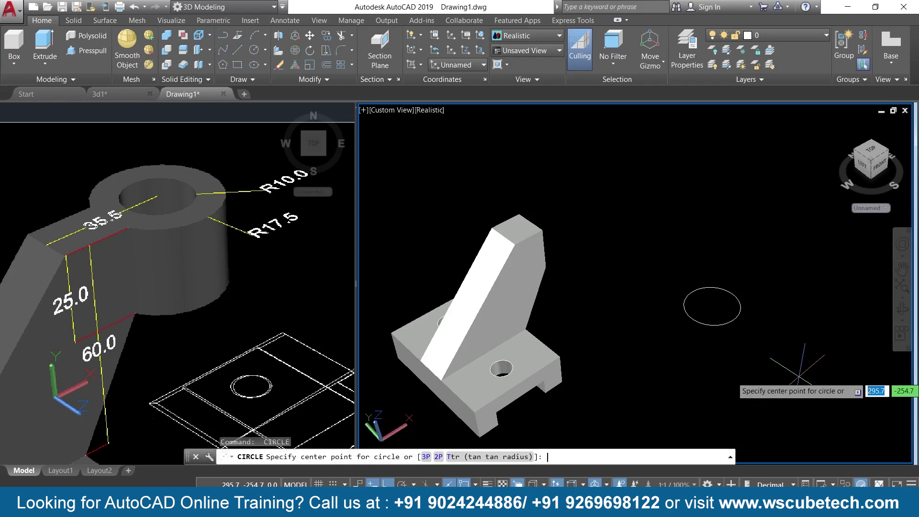
{"action": "left_click", "coordinate": [712, 306]}
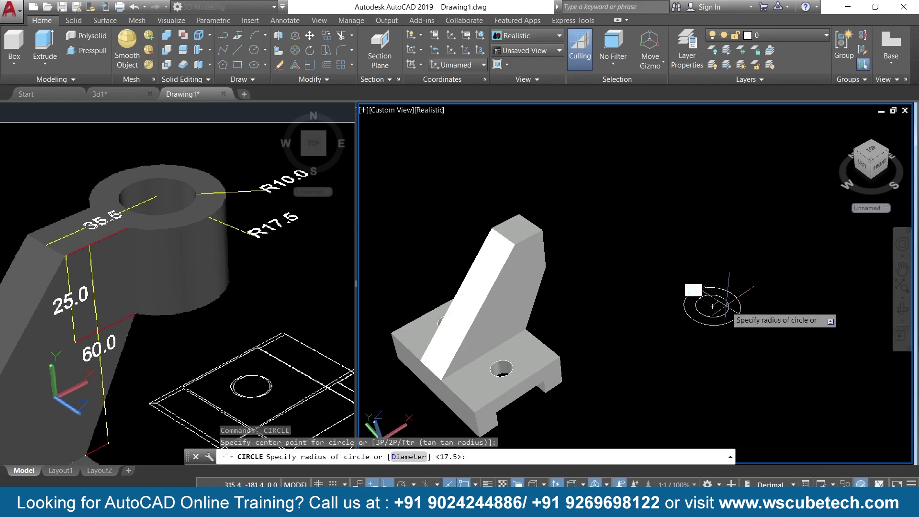
{"action": "type", "text": "10"}
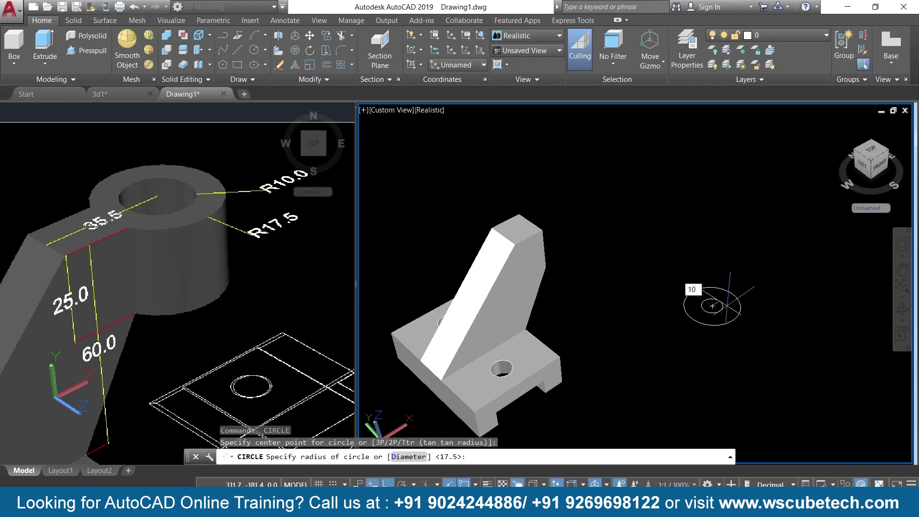
{"action": "key", "text": "Return"}
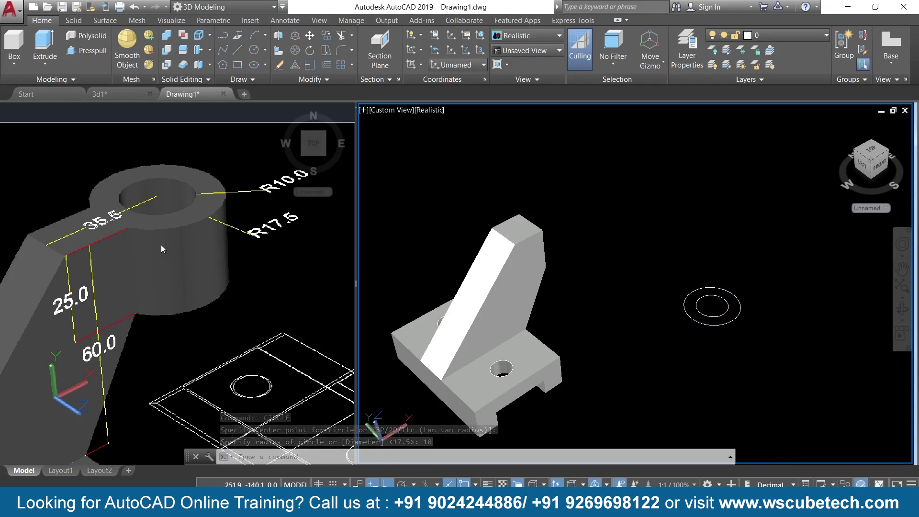
- Presspull the ring area between the two concentric circles upward by 25 to form the hollow boss
{"action": "left_click", "coordinate": [87, 51]}
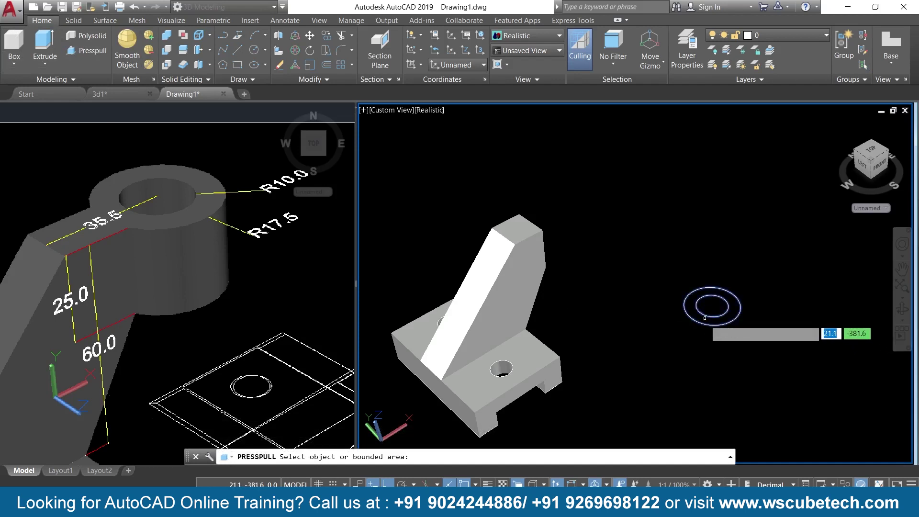
{"action": "left_click", "coordinate": [704, 317]}
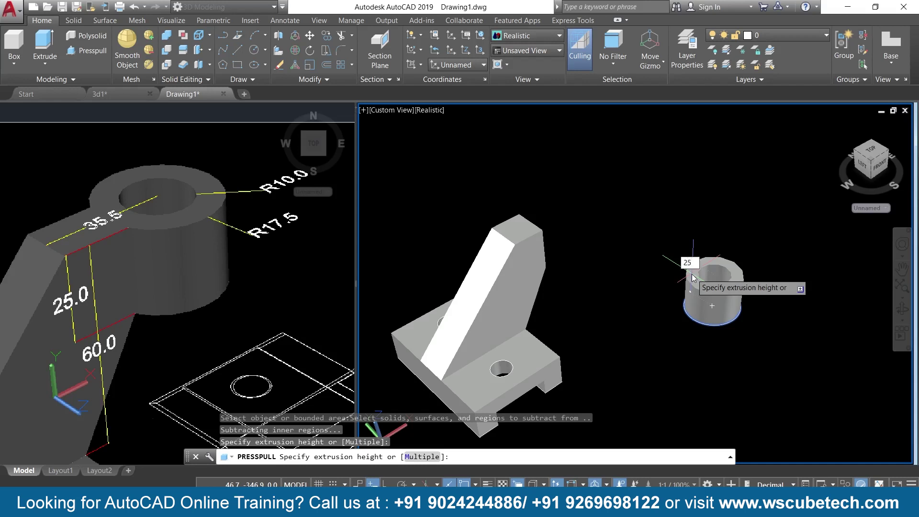
{"action": "key", "text": "Return"}
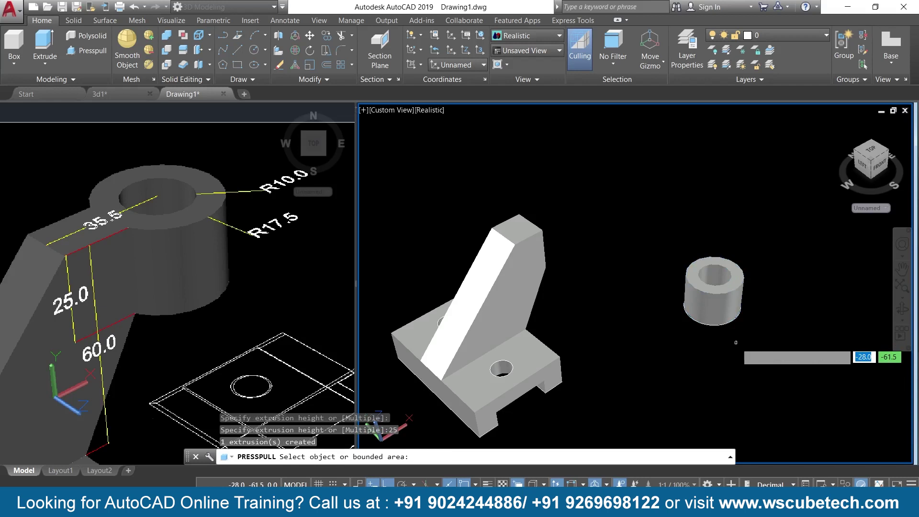
{"action": "key", "text": "Return"}
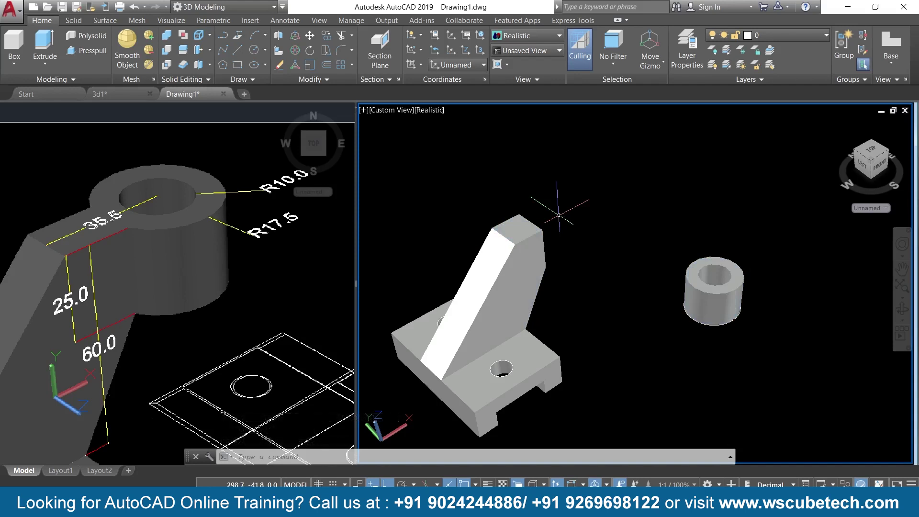
- Draw a 35.5 long line along X from the midpoint of the upright's top edge at the sloped face, across the arm
{"action": "type", "text": "l"}
{"action": "key", "text": "Return"}
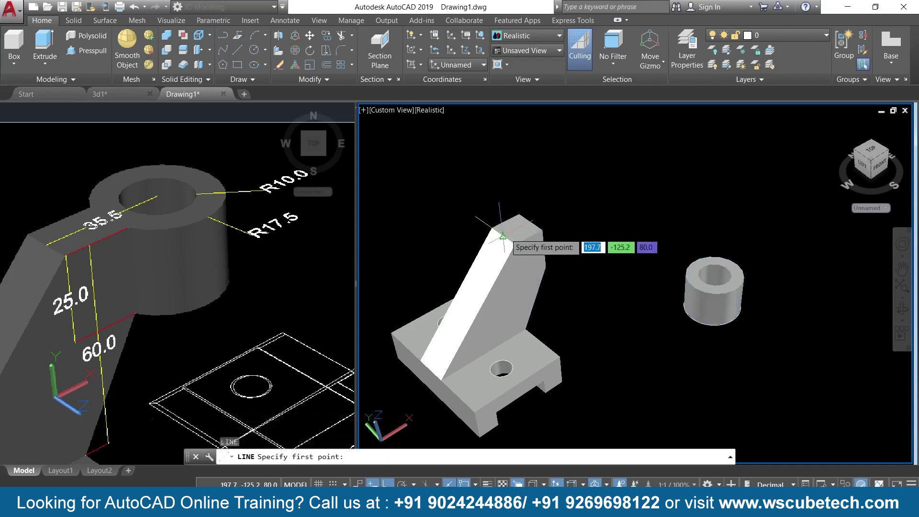
{"action": "left_click", "coordinate": [503, 235]}
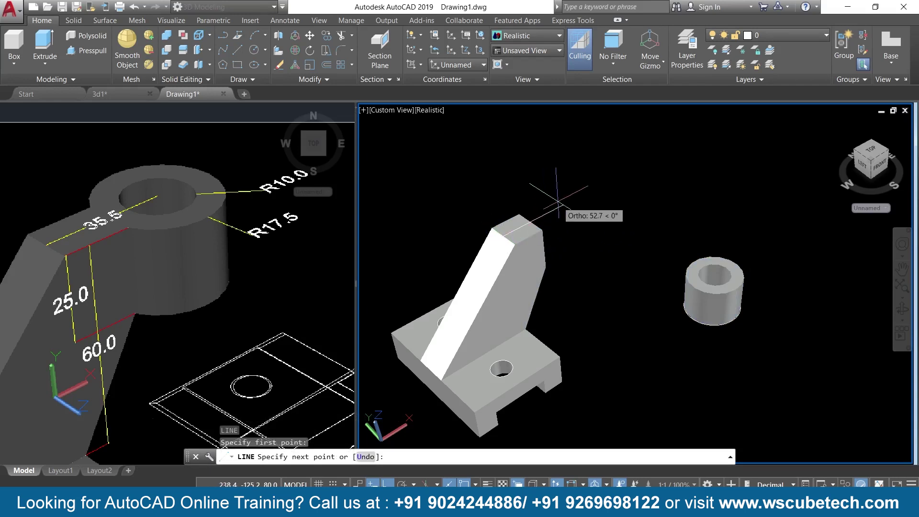
{"action": "type", "text": "35.5"}
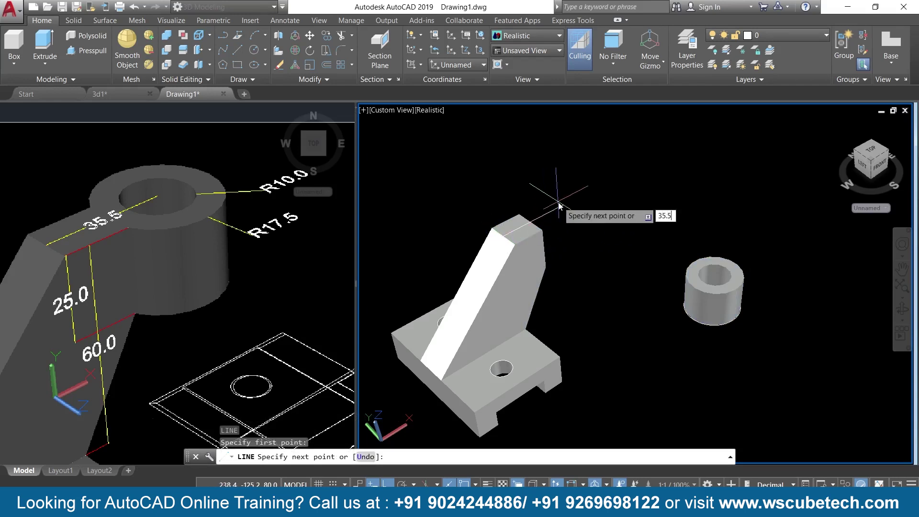
{"action": "key", "text": "Return"}
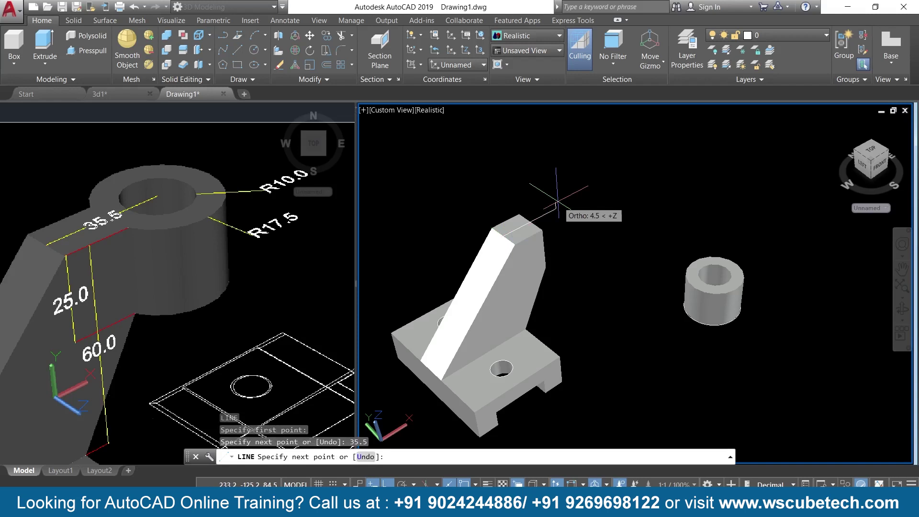
{"action": "key", "text": "Return"}
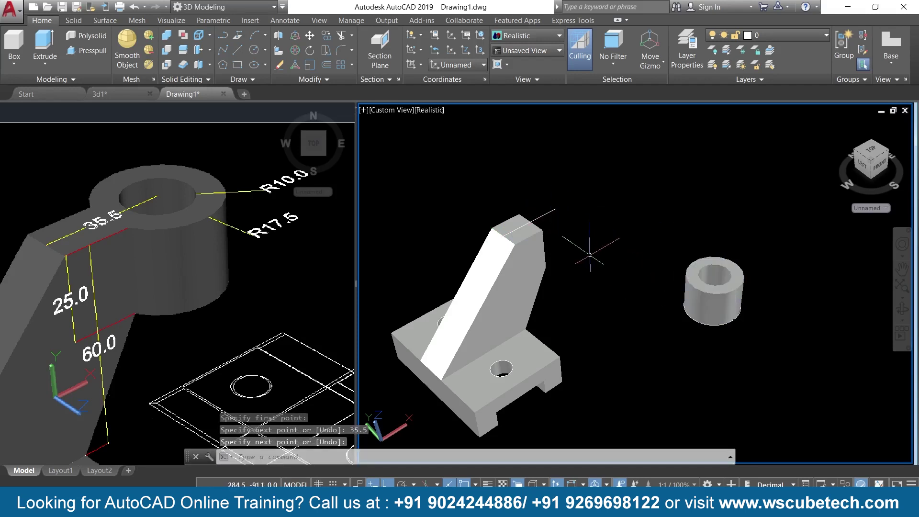
{"action": "key", "text": "Escape"}
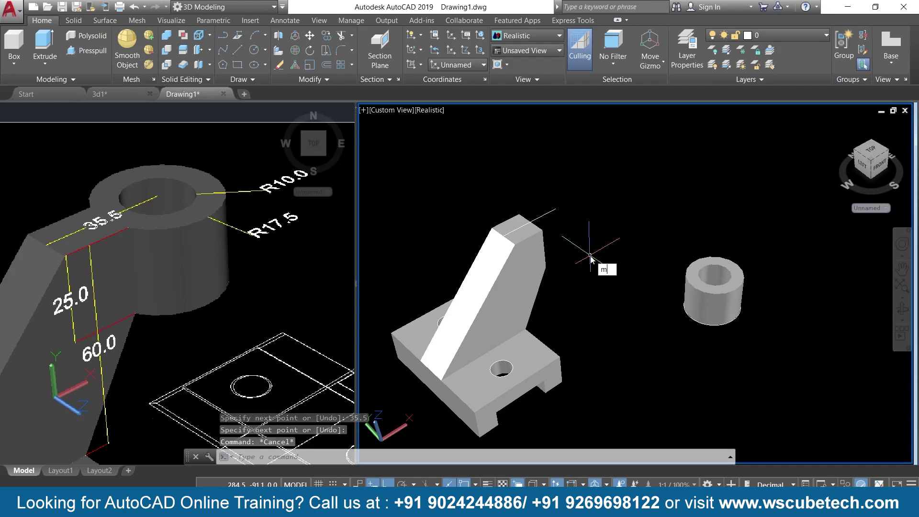
- Move the hollow boss from its top centre to the free end of the 35.5 line
{"action": "type", "text": "m"}
{"action": "key", "text": "Return"}
{"action": "left_click", "coordinate": [712, 298]}
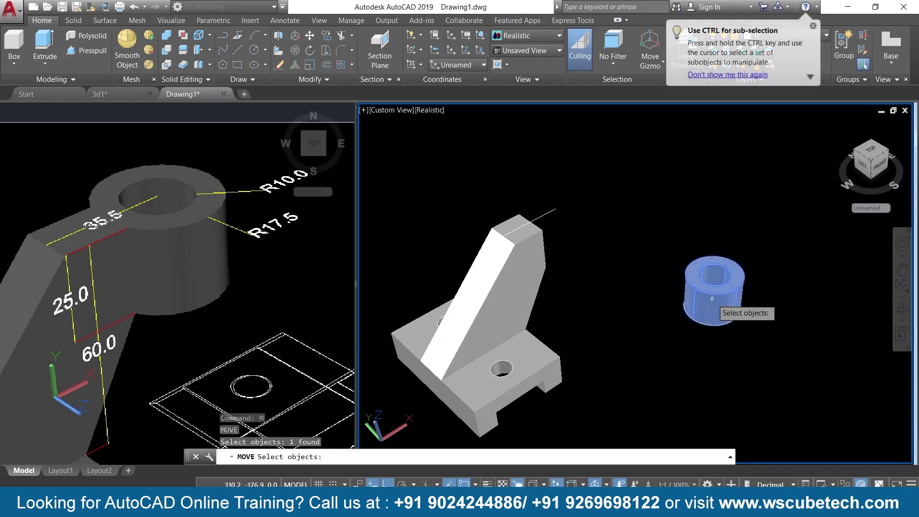
{"action": "key", "text": "Return"}
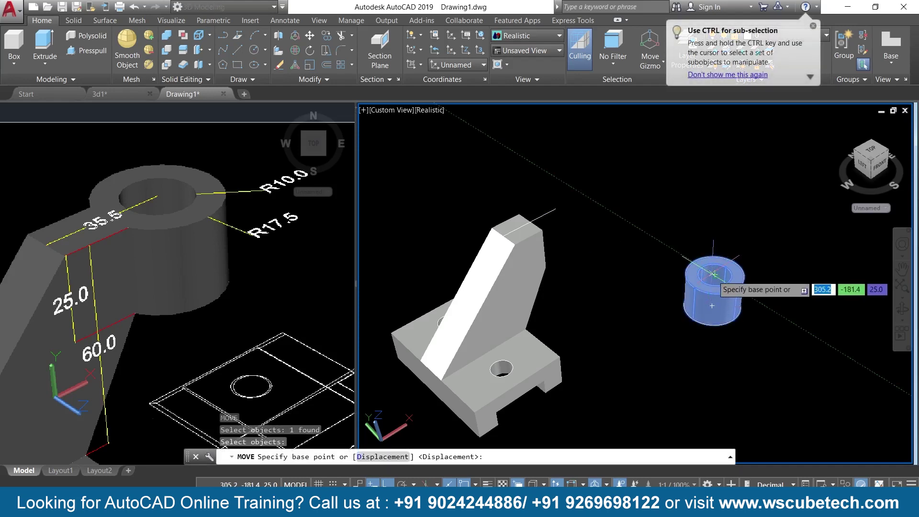
{"action": "scroll", "coordinate": [638, 284], "scroll_direction": "up", "scroll_amount": 1}
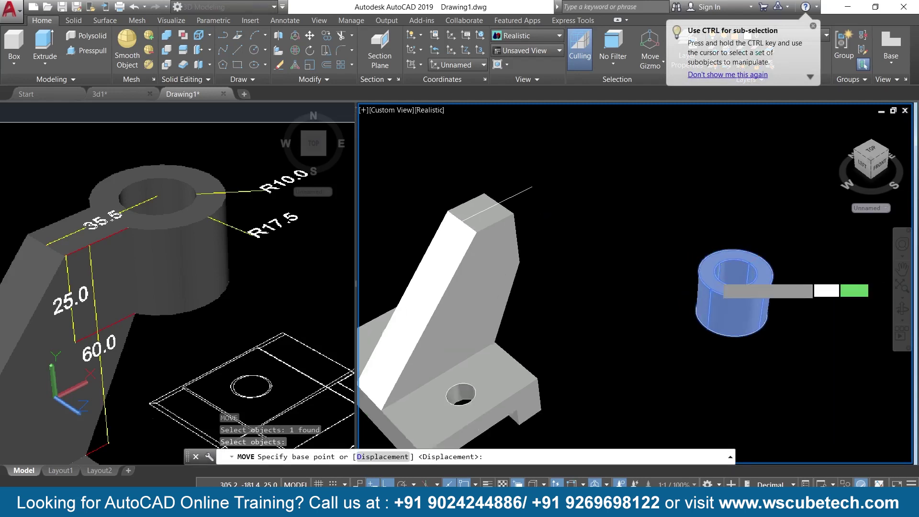
{"action": "scroll", "coordinate": [640, 297], "scroll_direction": "up", "scroll_amount": 1}
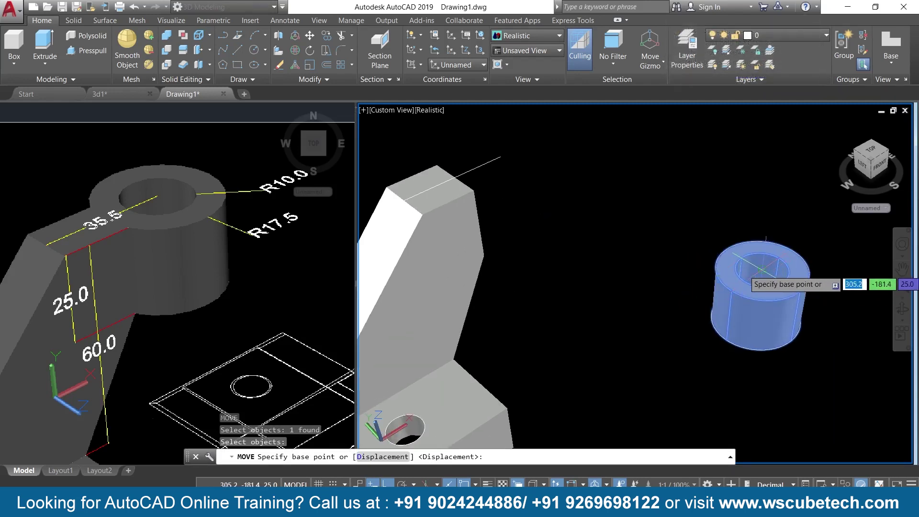
{"action": "left_click", "coordinate": [762, 270]}
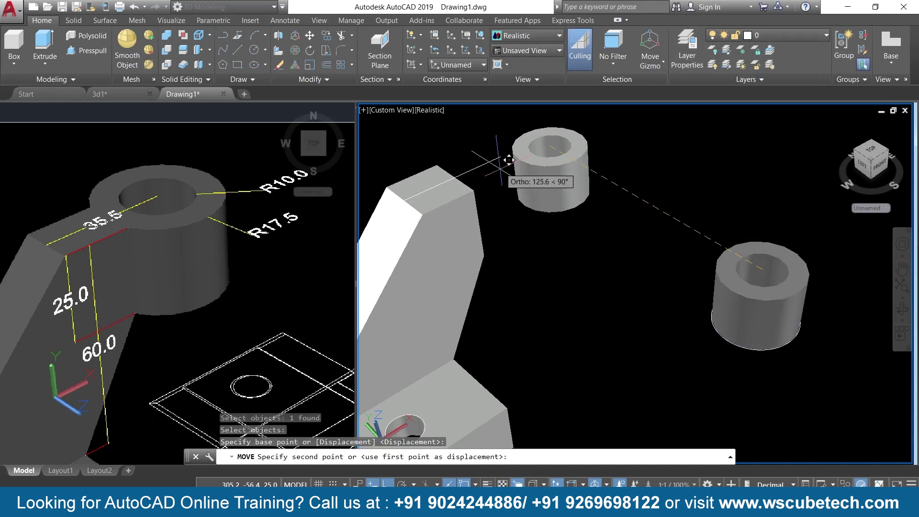
{"action": "left_click", "coordinate": [499, 156]}
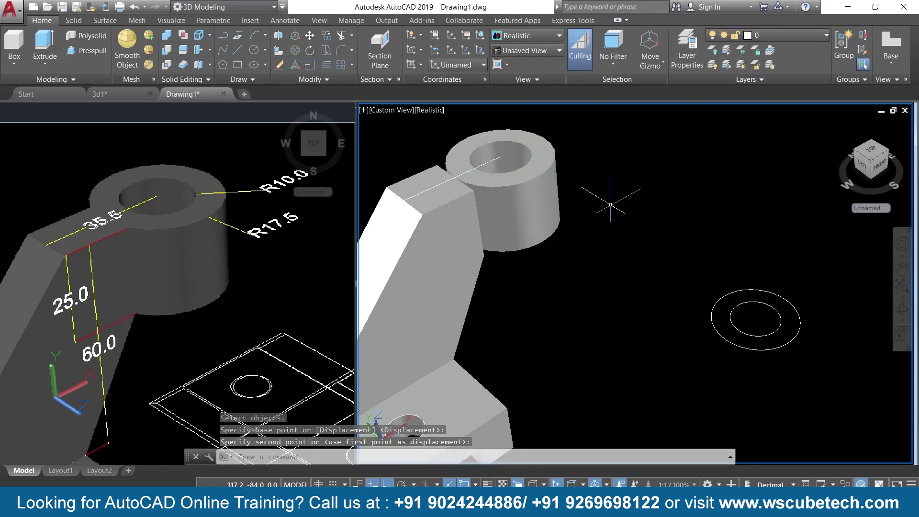
{"action": "scroll", "coordinate": [637, 277], "scroll_direction": "up", "scroll_amount": 1}
{"action": "scroll", "coordinate": [610, 204], "scroll_direction": "down", "scroll_amount": 2}
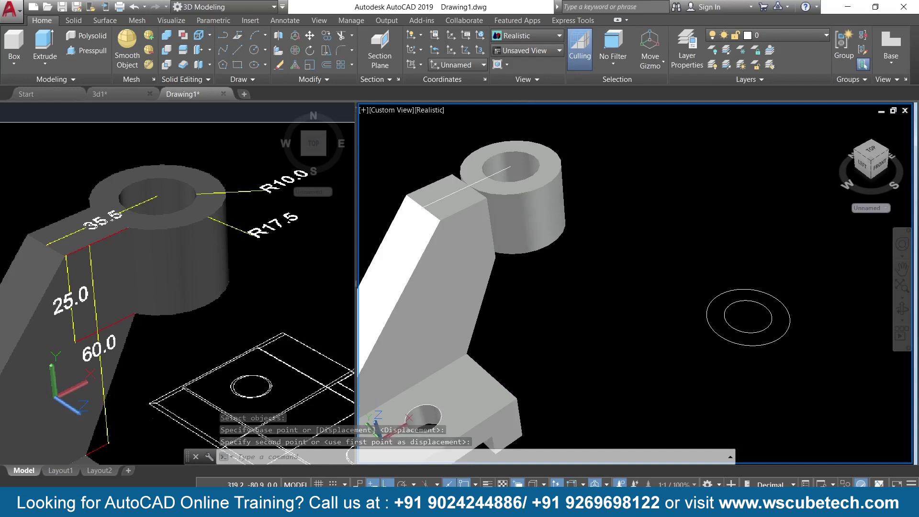
{"action": "middle_click_drag", "start_coordinate": [581, 186], "coordinate": [632, 225]}
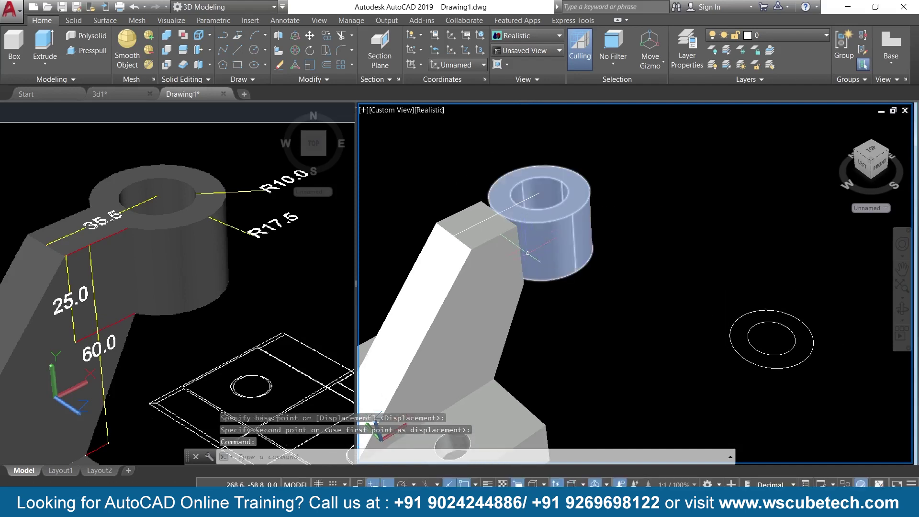
{"action": "mouse_move", "coordinate": [627, 285]}
{"action": "middle_mouse_down", "text": "shift"}
{"action": "mouse_move", "coordinate": [553, 265]}
{"action": "mouse_move", "coordinate": [627, 307]}
{"action": "middle_mouse_up", "text": "shift"}
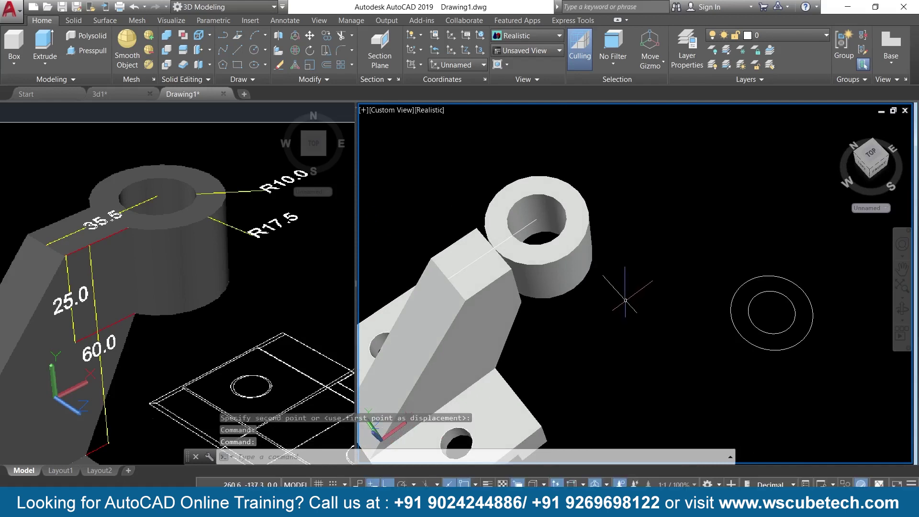
{"action": "type", "text": "m"}
{"action": "key", "text": "Return"}
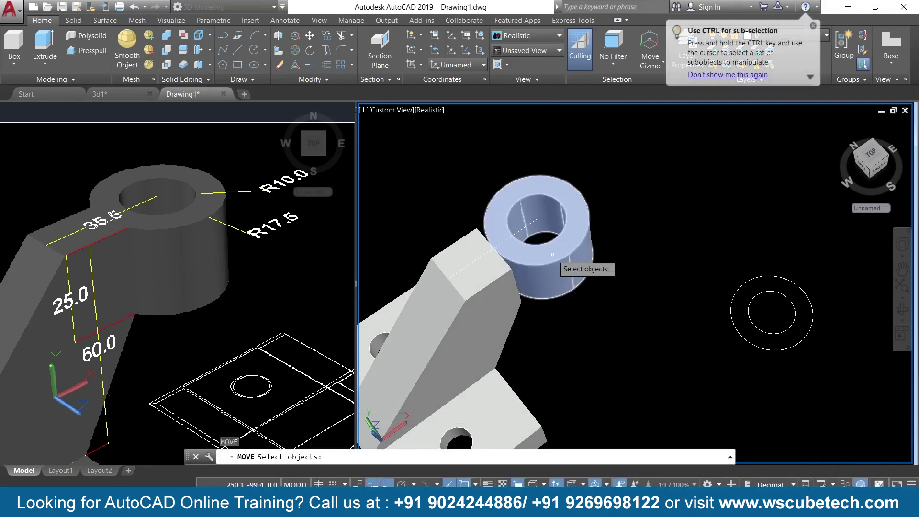
{"action": "left_click", "coordinate": [552, 254]}
{"action": "key", "text": "Return"}
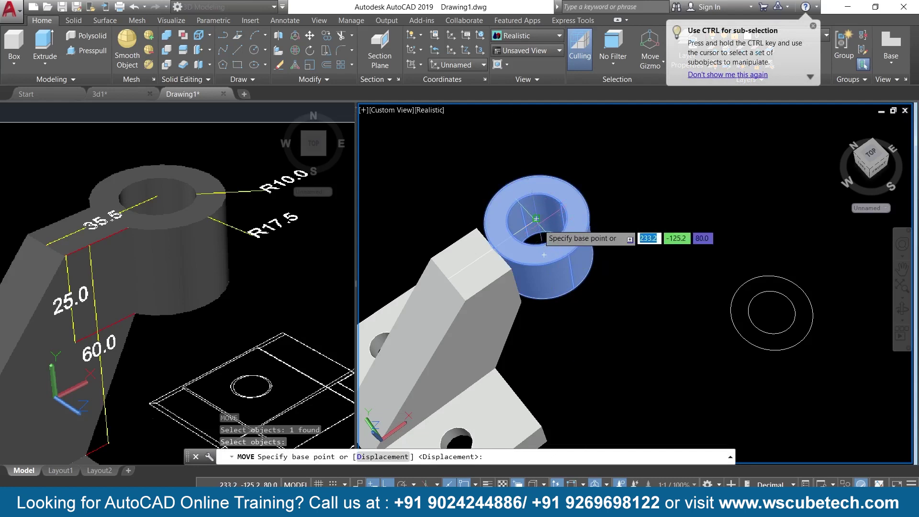
{"action": "scroll", "coordinate": [536, 220], "scroll_direction": "up", "scroll_amount": 5}
{"action": "scroll", "coordinate": [533, 217], "scroll_direction": "down", "scroll_amount": 5}
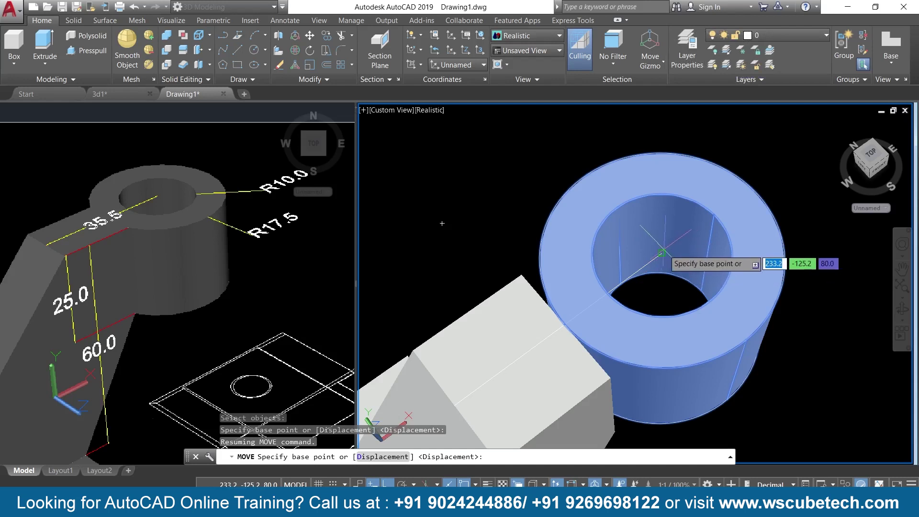
{"action": "left_click", "coordinate": [663, 252]}
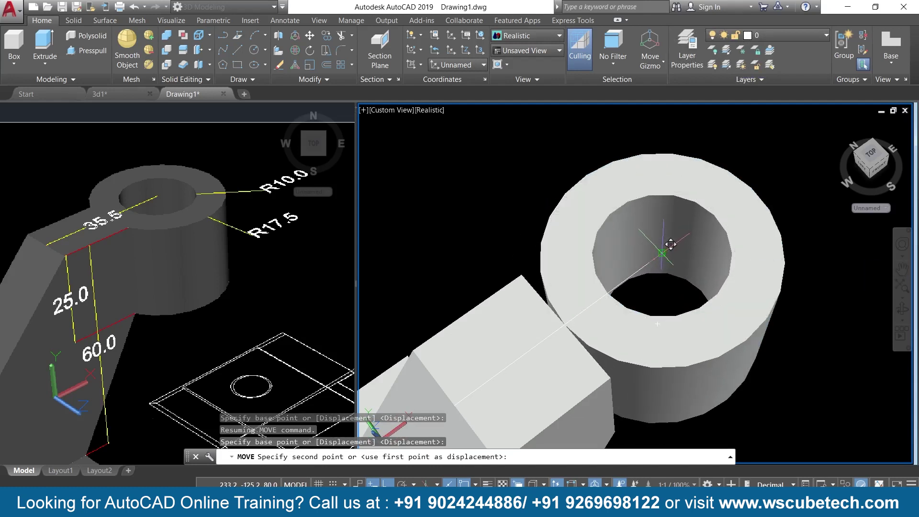
{"action": "key", "text": "Escape"}
- Delete the hollow boss at the free end of the 35.5 line
{"action": "left_click", "coordinate": [750, 317]}
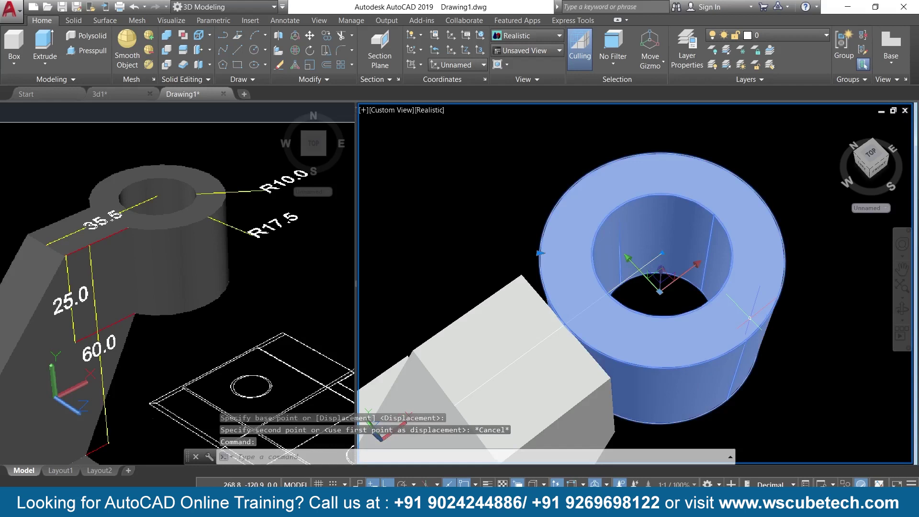
{"action": "key", "text": "Delete"}
{"action": "middle_click_drag", "start_coordinate": [698, 279], "coordinate": [619, 302], "text": "shift"}
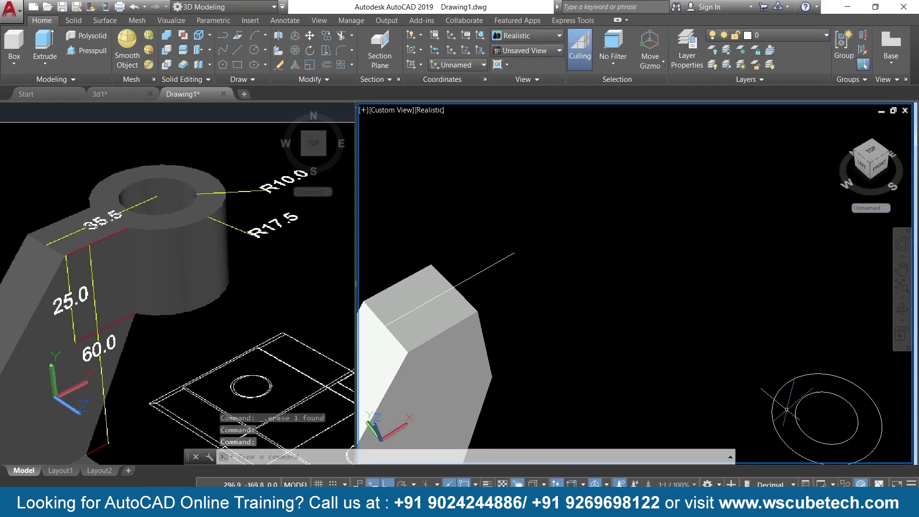
- Move the two concentric circles from their common centre to the free end of the 35.5 line
{"action": "type", "text": "m"}
{"action": "key", "text": "Return"}
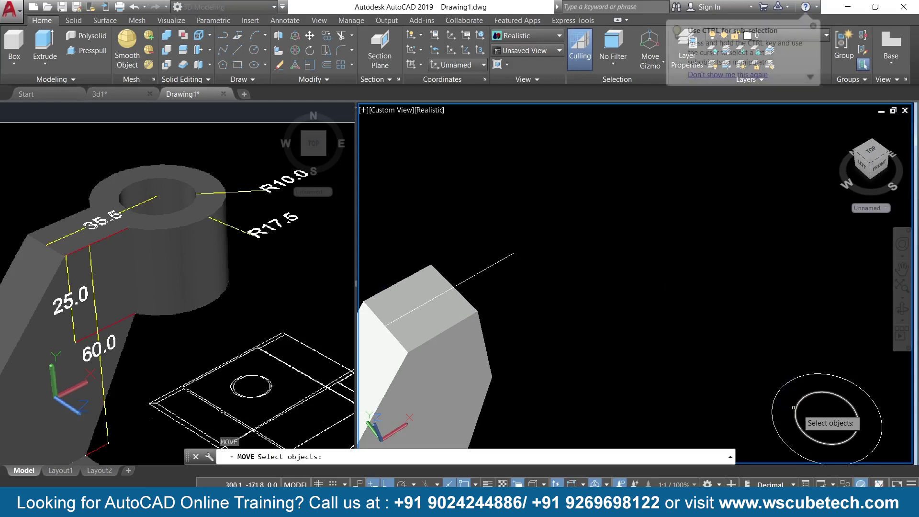
{"action": "left_click", "coordinate": [795, 416]}
{"action": "left_click", "coordinate": [771, 415]}
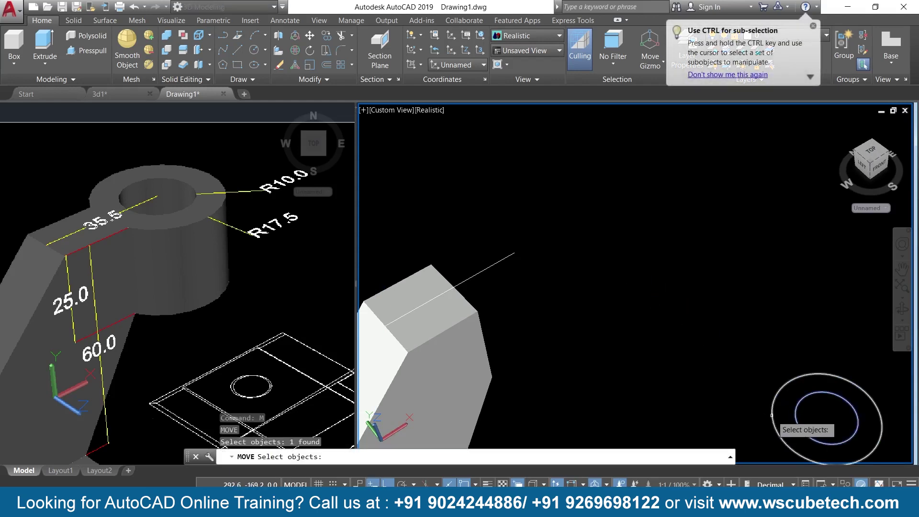
{"action": "key", "text": "Return"}
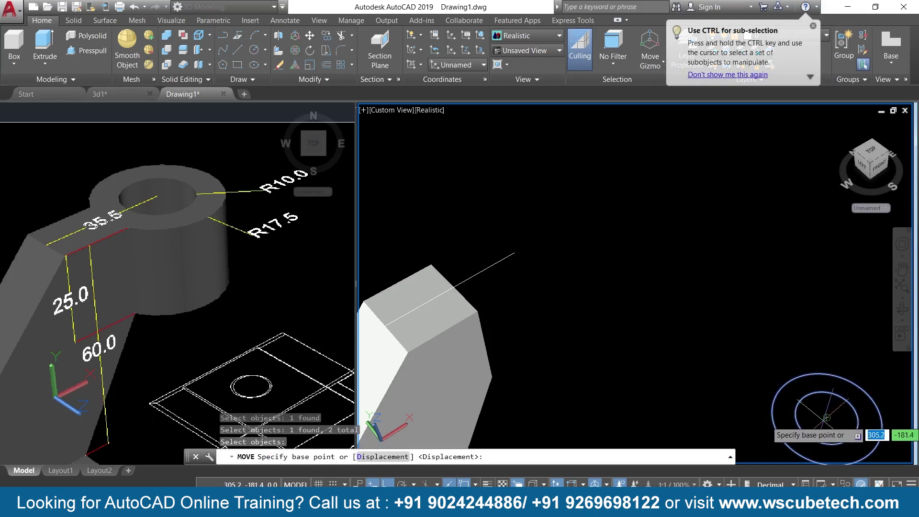
{"action": "left_click", "coordinate": [826, 417]}
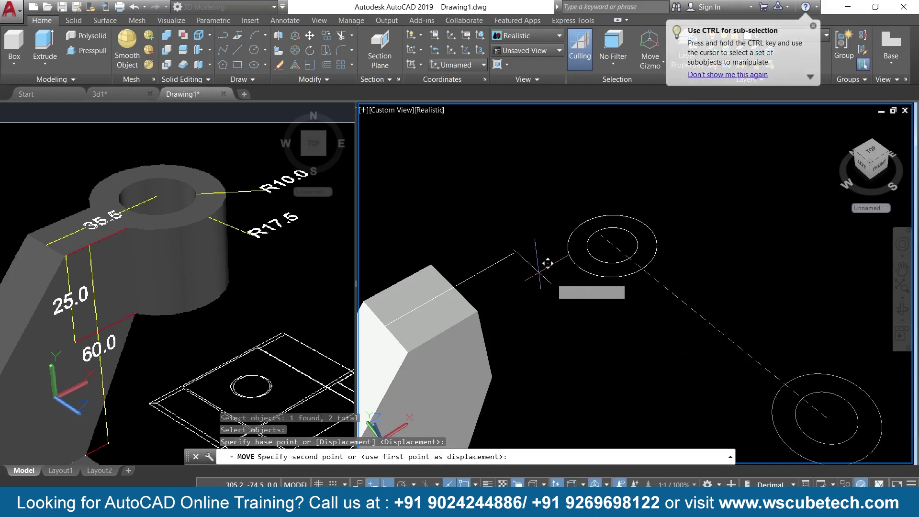
{"action": "left_click", "coordinate": [514, 251]}
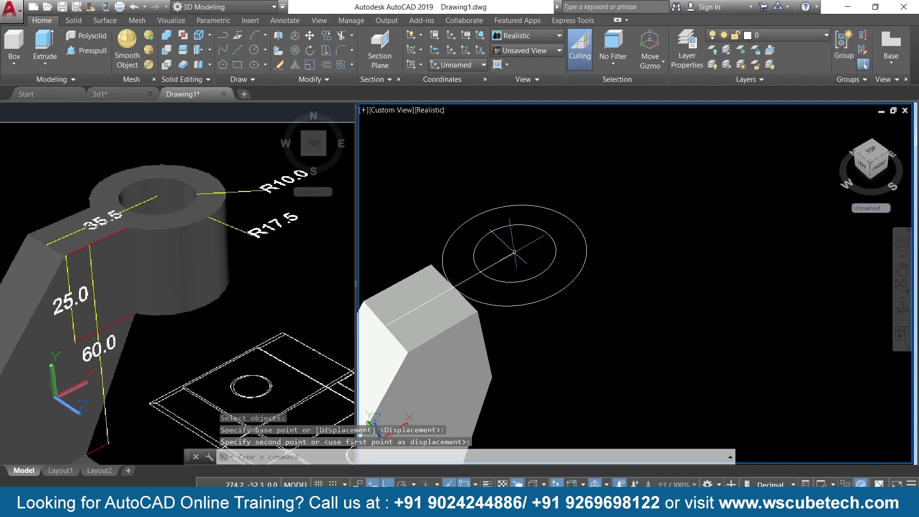
{"action": "middle_click_drag", "start_coordinate": [595, 338], "coordinate": [657, 340]}
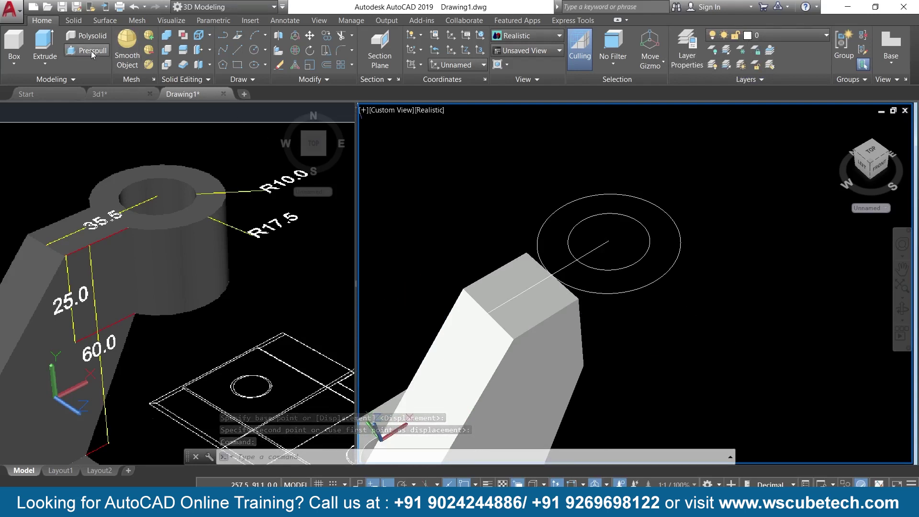
{"action": "left_click", "coordinate": [621, 276]}
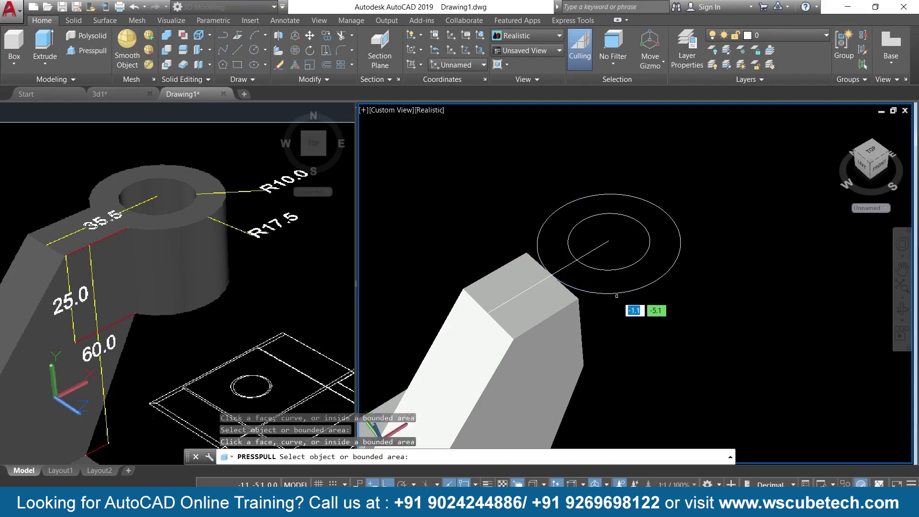
{"action": "left_click", "coordinate": [617, 289]}
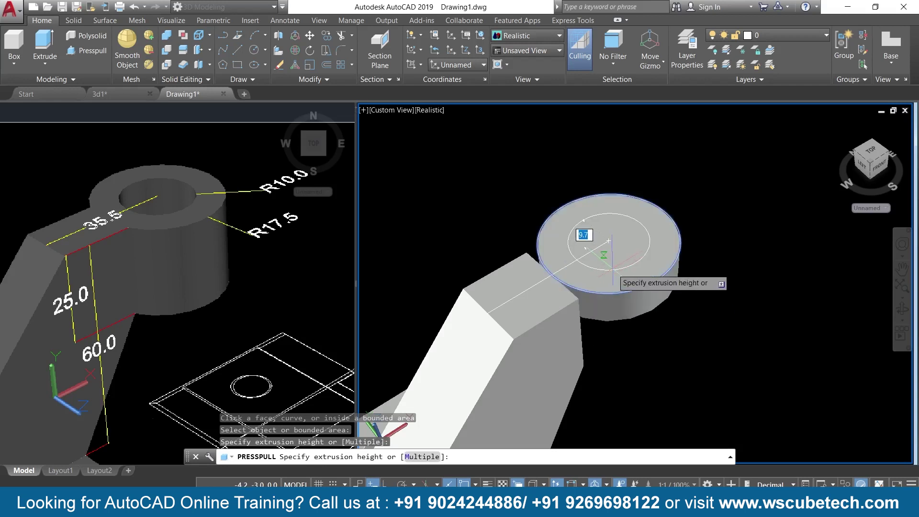
{"action": "key", "text": "Escape"}
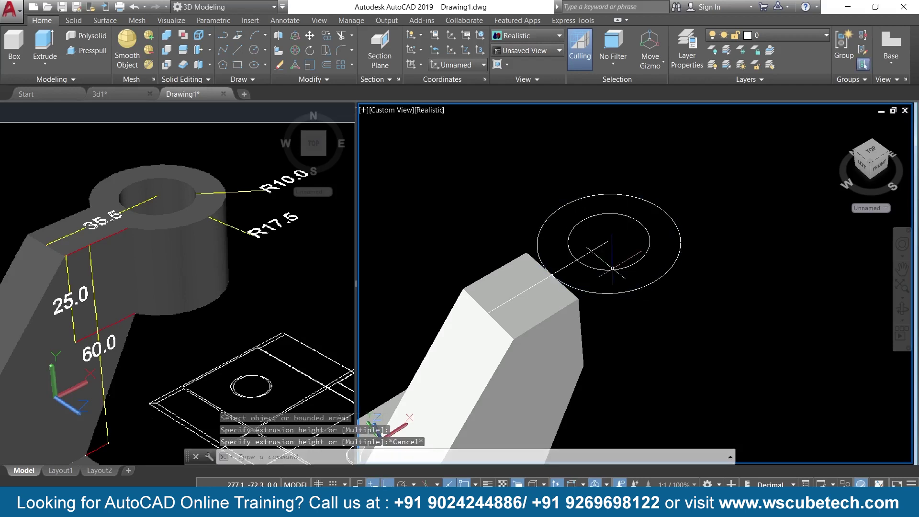
{"action": "left_click", "coordinate": [94, 51]}
{"action": "scroll", "coordinate": [698, 349], "scroll_direction": "down", "scroll_amount": 4}
{"action": "scroll", "coordinate": [632, 276], "scroll_direction": "up", "scroll_amount": 1}
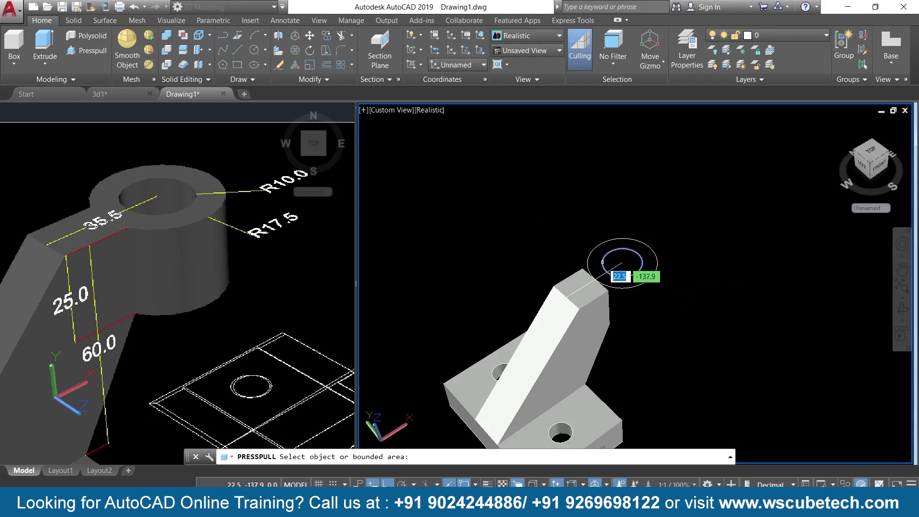
{"action": "left_click", "coordinate": [622, 262]}
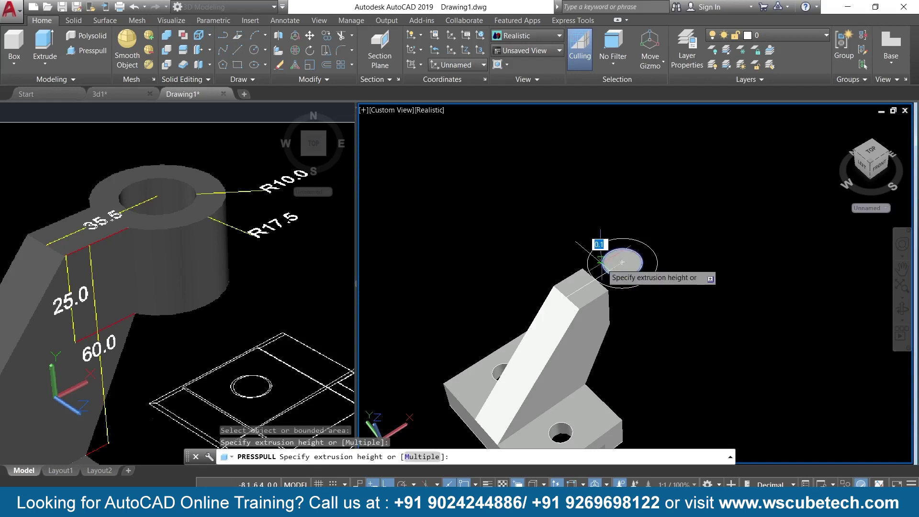
{"action": "key", "text": "Escape"}
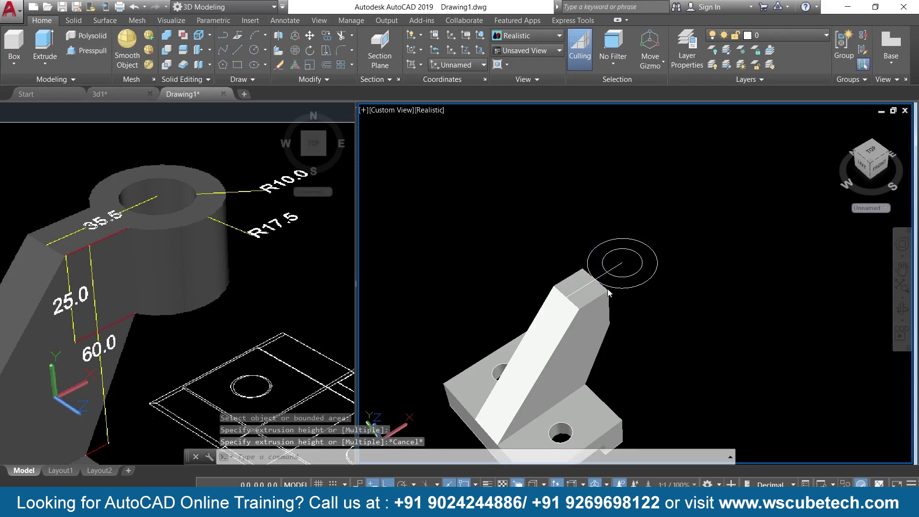
- Presspull the outer circle downward by 25 to form the solid cylinder of the boss
{"action": "key", "text": "Return"}
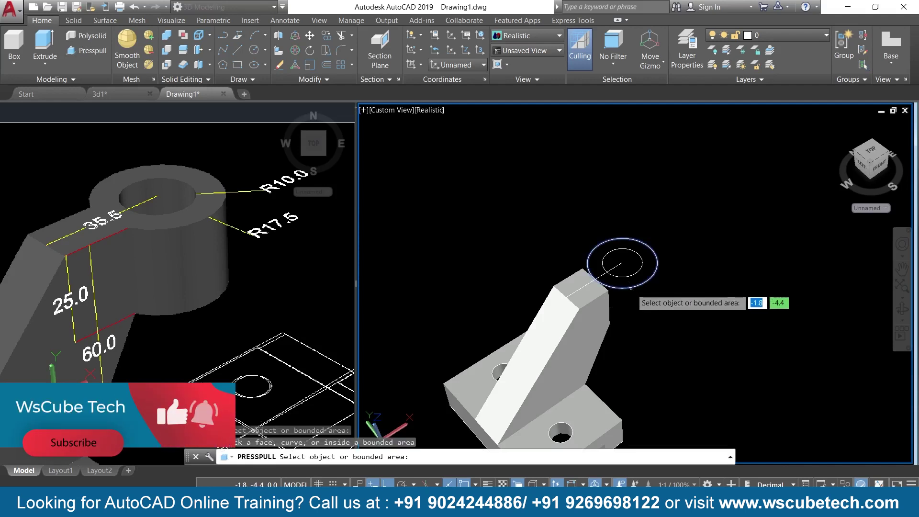
{"action": "left_click", "coordinate": [622, 263]}
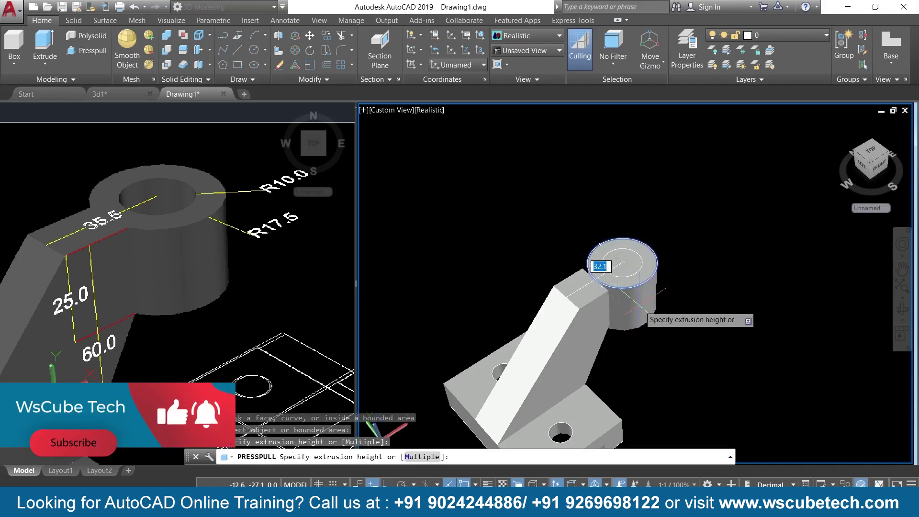
{"action": "type", "text": "25"}
{"action": "key", "text": "Return"}
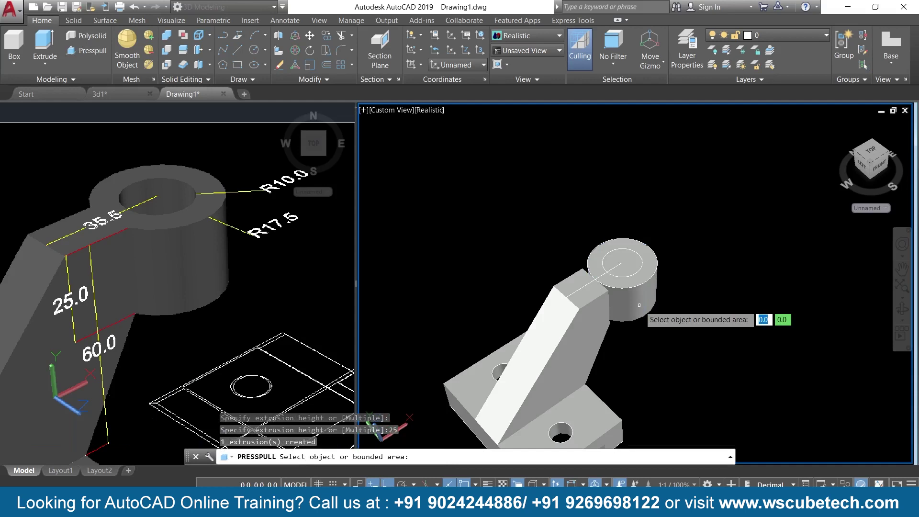
{"action": "key", "text": "Return"}
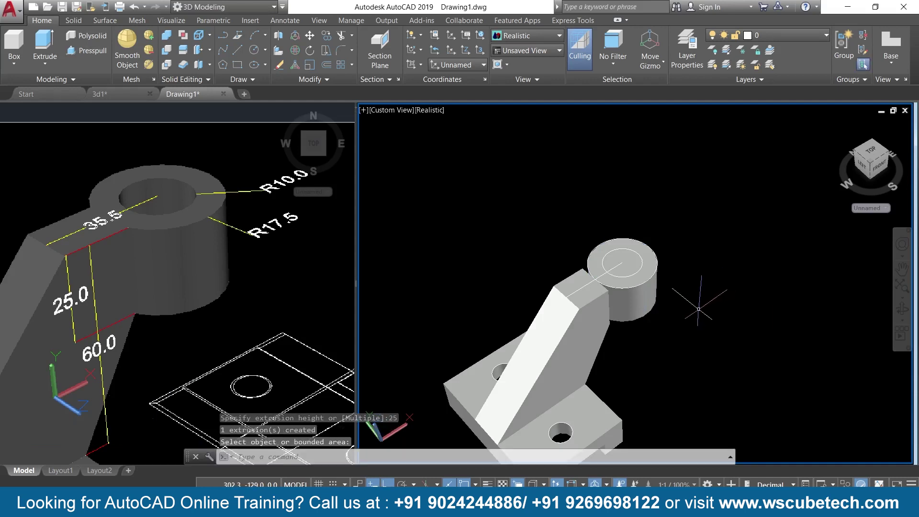
- Presspull the inner circle downward through the full height of the cylinder to cut the boss's centre hole
{"action": "left_click", "coordinate": [91, 53]}
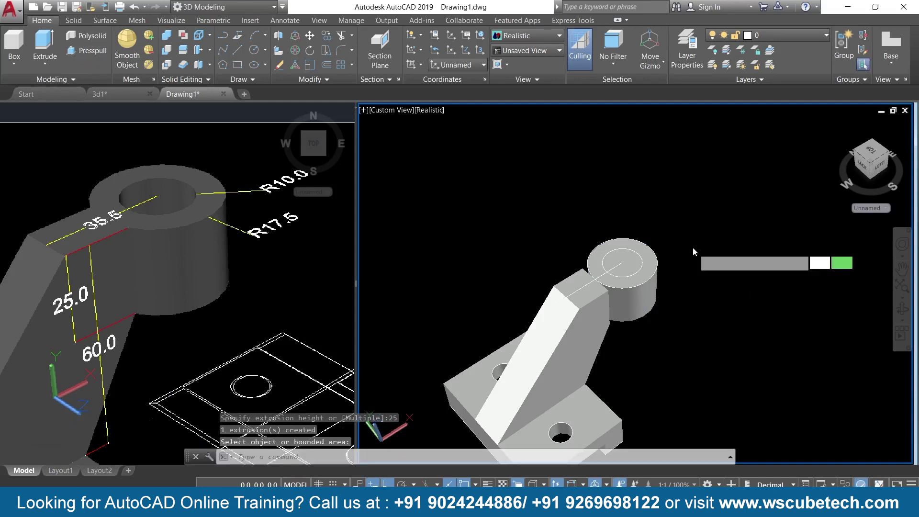
{"action": "left_click", "coordinate": [621, 263]}
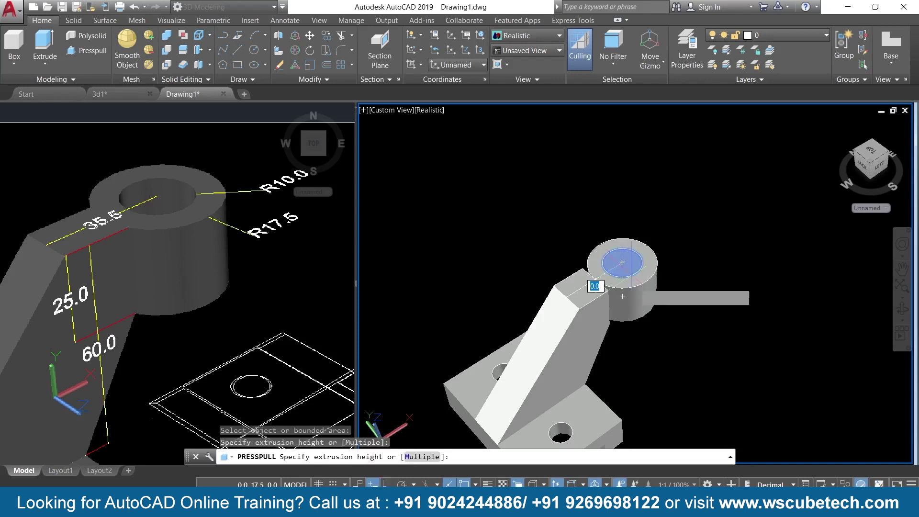
{"action": "left_click", "coordinate": [646, 329]}
{"action": "key", "text": "Escape"}
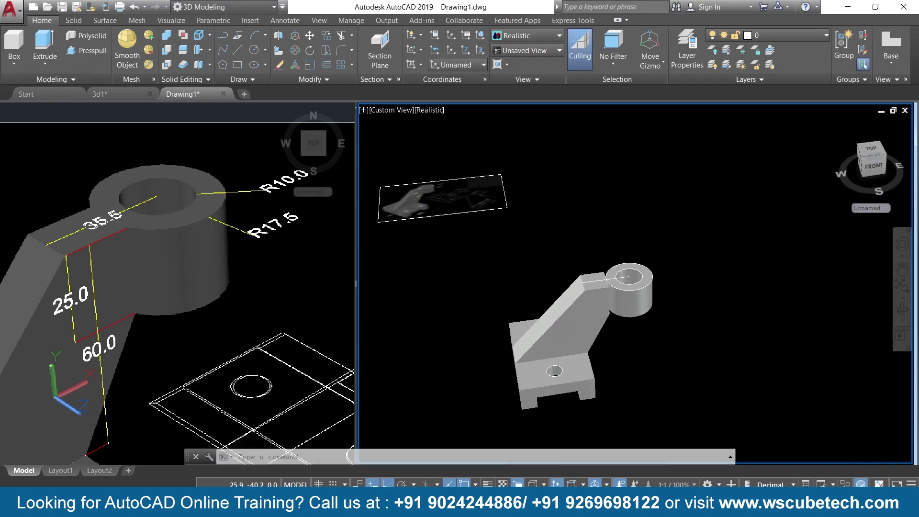
- Presspull the upright's vertical end face a short distance into the boss to close the gap between them
{"action": "middle_click_drag", "start_coordinate": [660, 322], "coordinate": [689, 397], "text": "shift"}
{"action": "middle_click_drag", "start_coordinate": [569, 346], "coordinate": [605, 344], "text": "shift"}
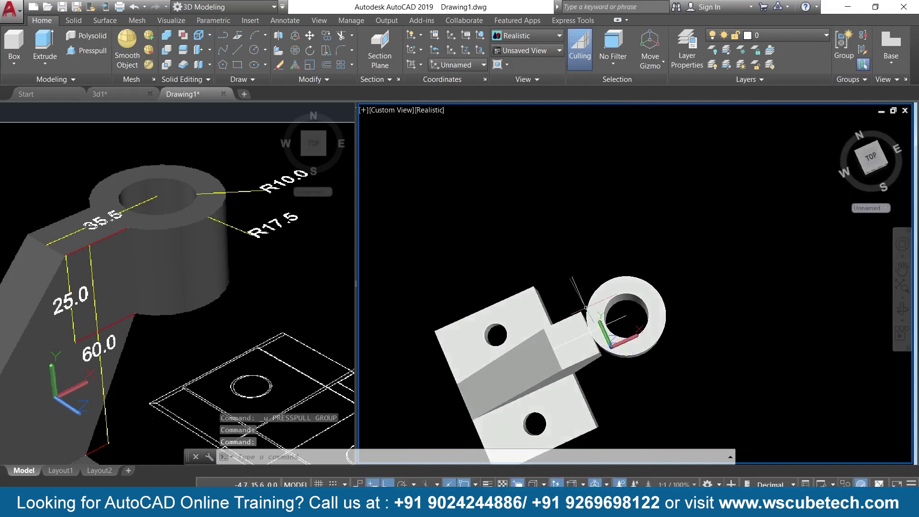
{"action": "left_click", "coordinate": [595, 317]}
{"action": "middle_click_drag", "start_coordinate": [748, 371], "coordinate": [713, 364], "text": "shift"}
{"action": "scroll", "coordinate": [712, 364], "scroll_direction": "up", "scroll_amount": 4}
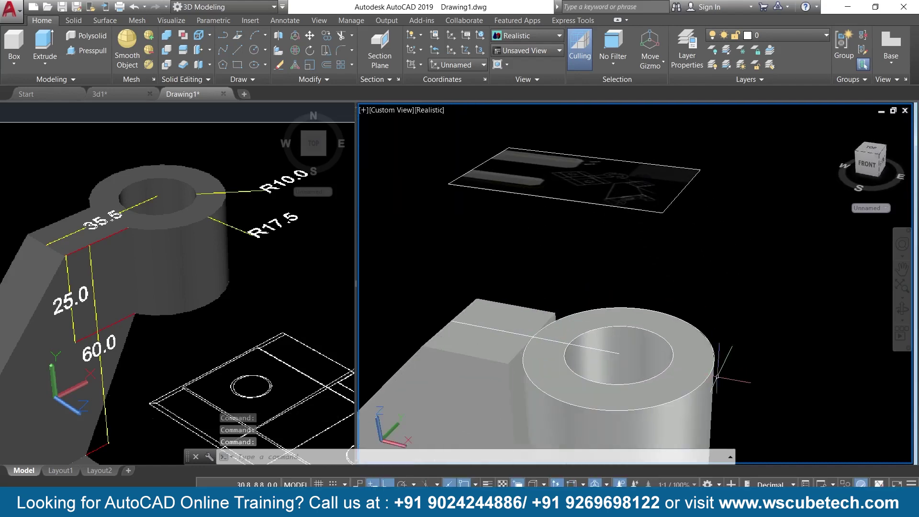
{"action": "scroll", "coordinate": [713, 364], "scroll_direction": "down", "scroll_amount": 3}
{"action": "middle_click_drag", "start_coordinate": [742, 392], "coordinate": [775, 382]}
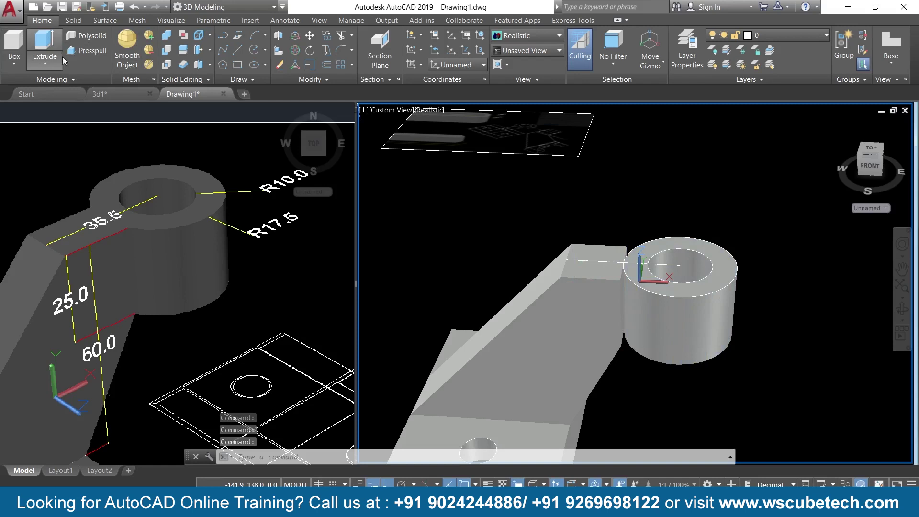
{"action": "left_click", "coordinate": [81, 51]}
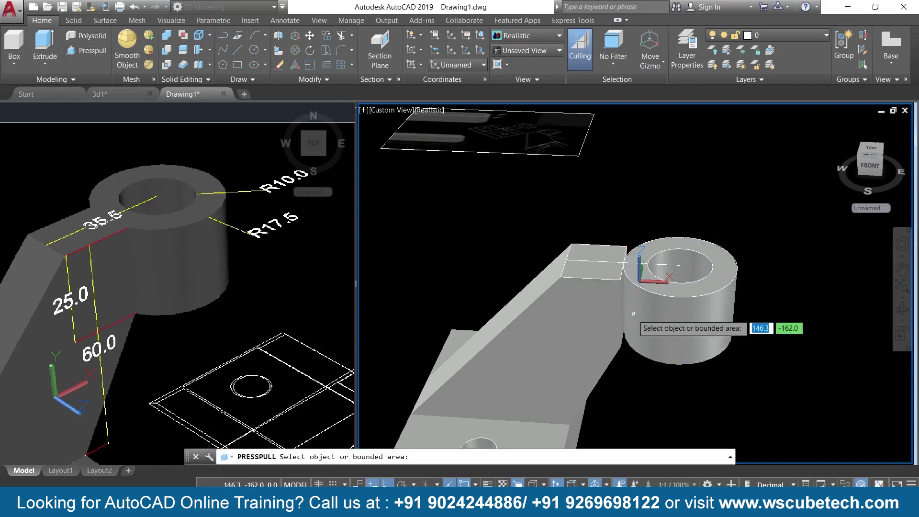
{"action": "middle_click_drag", "start_coordinate": [764, 343], "coordinate": [621, 352], "text": "shift"}
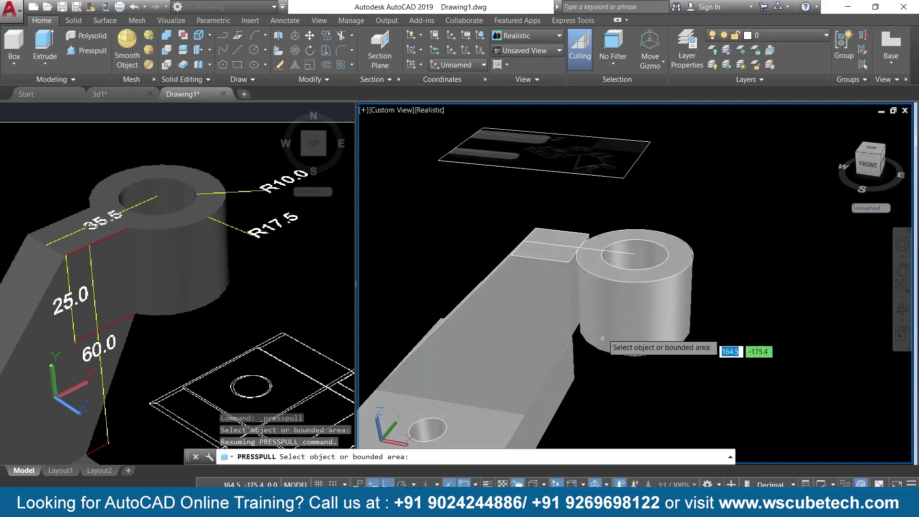
{"action": "left_click", "coordinate": [574, 279]}
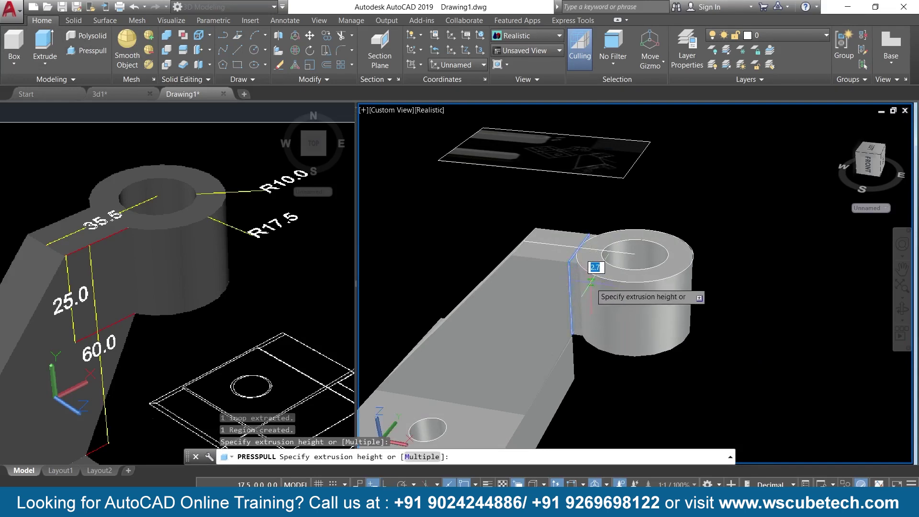
{"action": "left_click", "coordinate": [596, 286]}
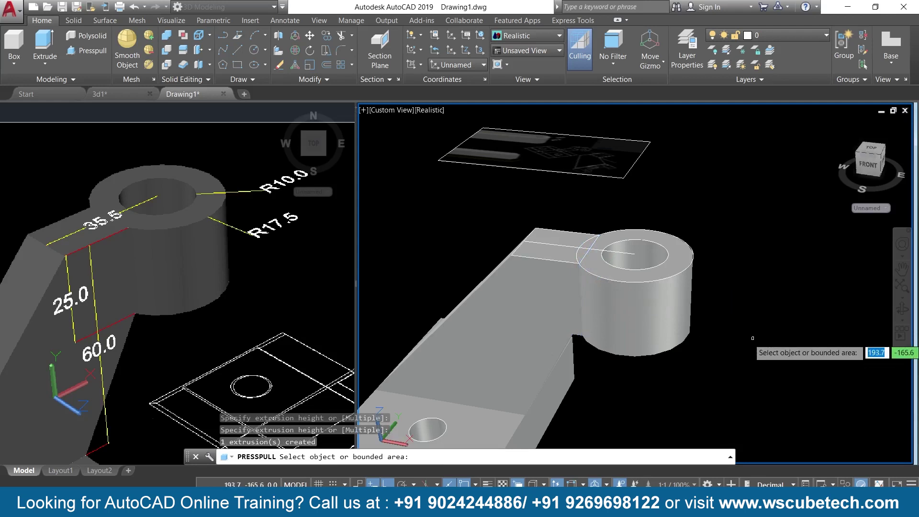
- Erase the 35.5 construction line running from the upright's top face to the centre of the boss
{"action": "middle_click_drag", "start_coordinate": [751, 338], "coordinate": [763, 361], "text": "shift"}
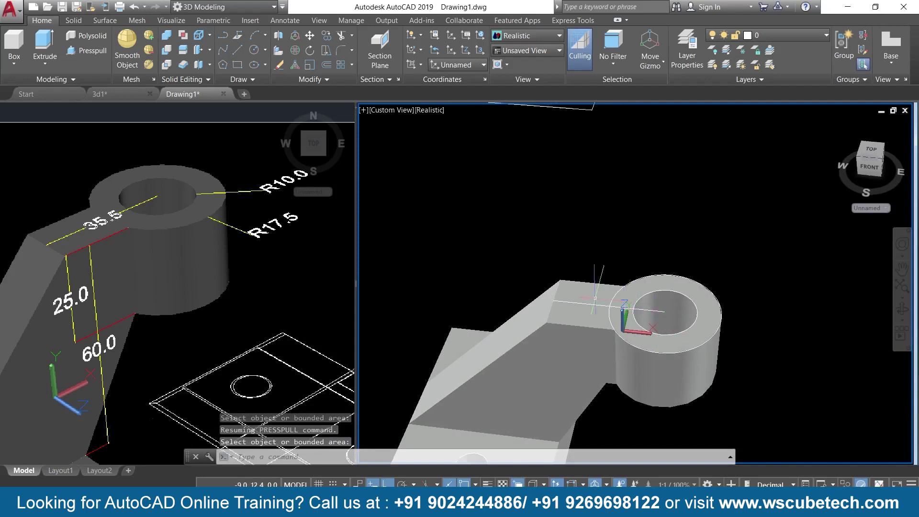
{"action": "left_click", "coordinate": [611, 305]}
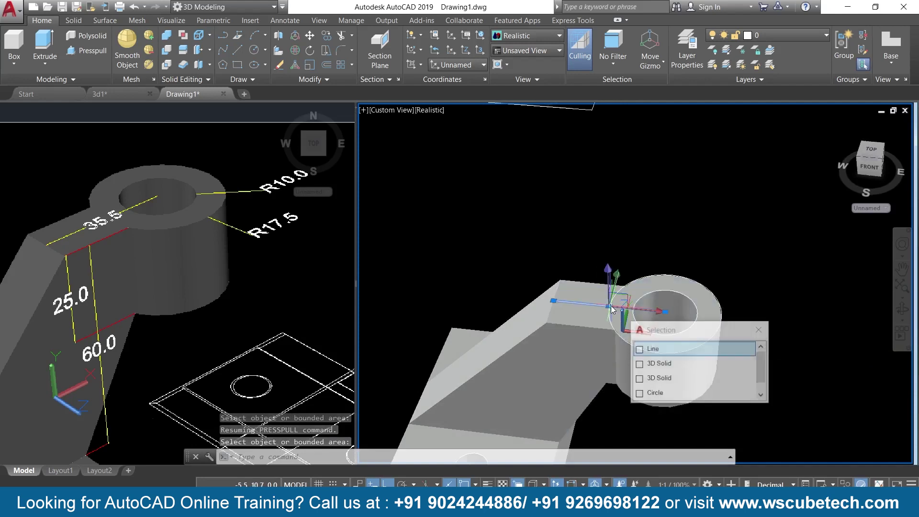
{"action": "key", "text": "Escape"}
{"action": "key", "text": "Delete"}
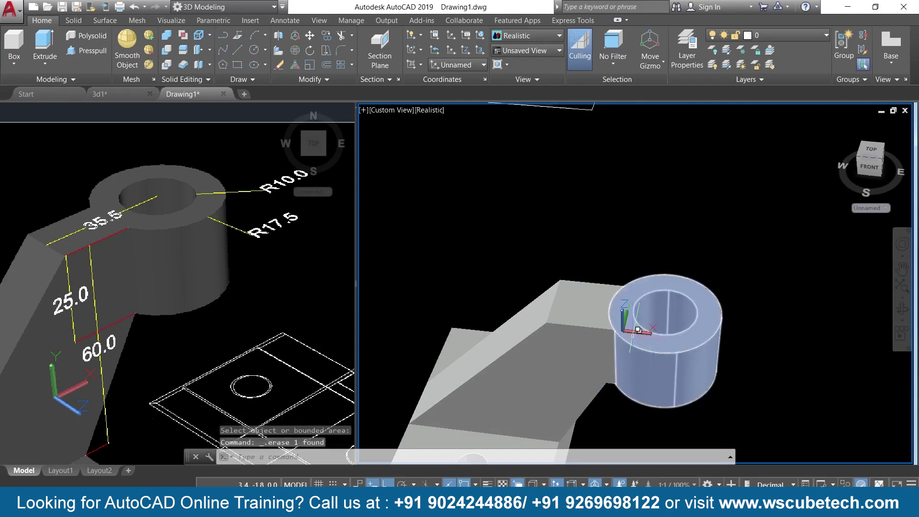
{"action": "left_click", "coordinate": [612, 304]}
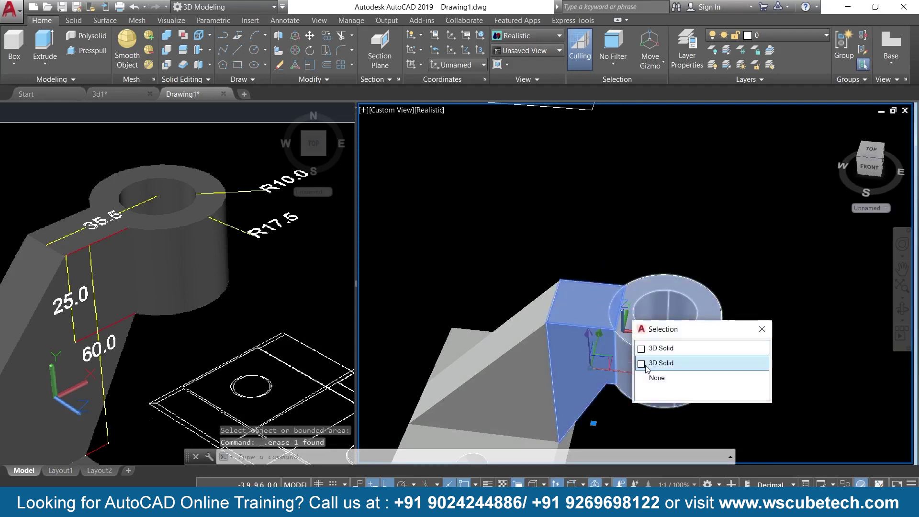
{"action": "left_click", "coordinate": [760, 329]}
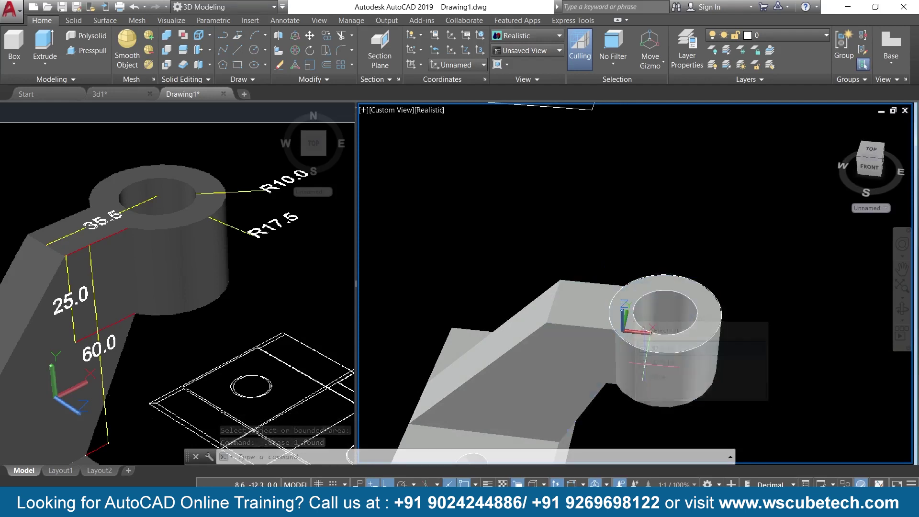
- Erase the leftover inner and outer circles on the top face of the boss, keeping the solid
{"action": "left_click", "coordinate": [694, 322]}
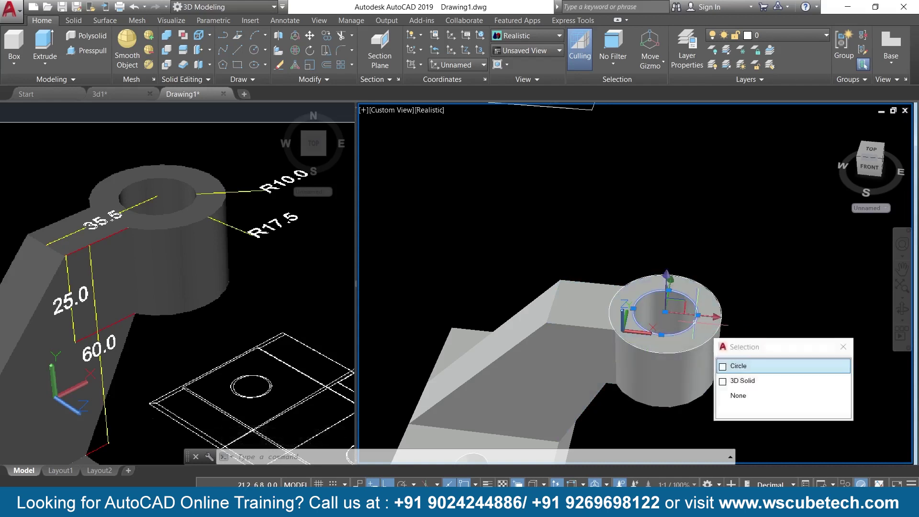
{"action": "left_click", "coordinate": [736, 365]}
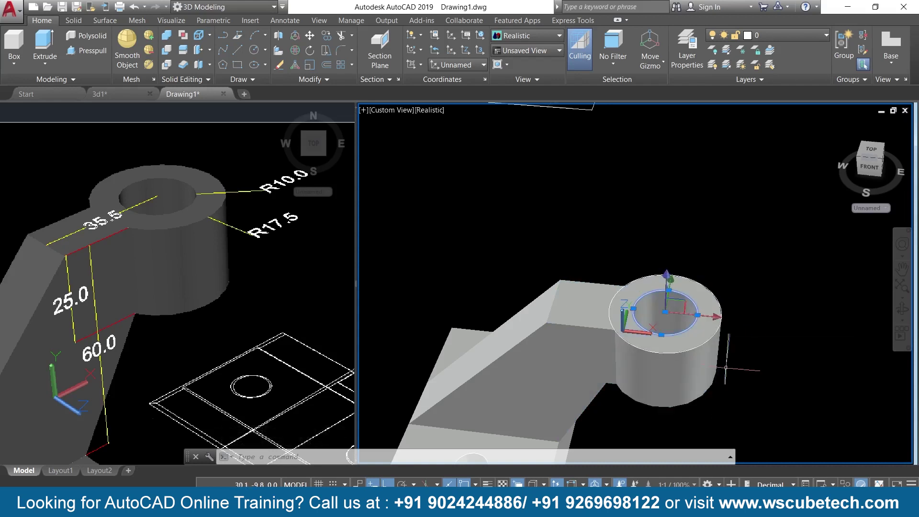
{"action": "key", "text": "Delete"}
{"action": "left_click", "coordinate": [718, 331]}
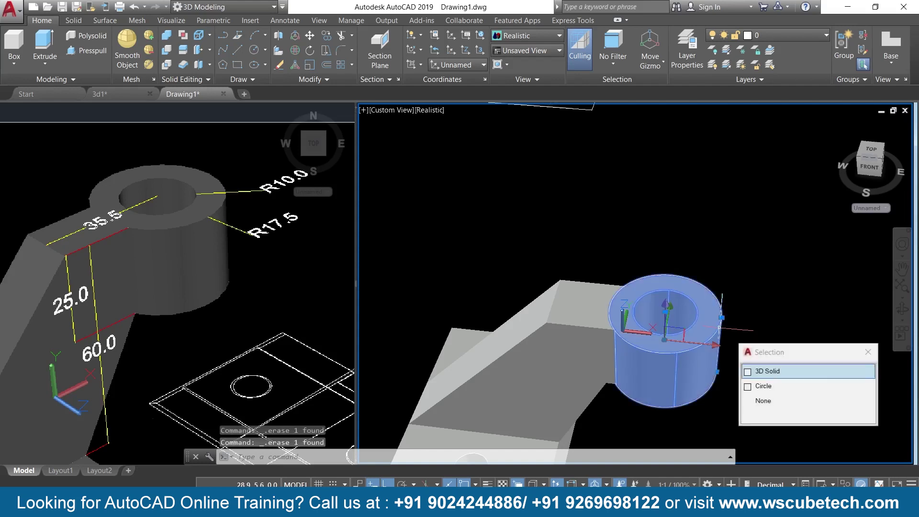
{"action": "left_click", "coordinate": [748, 386]}
{"action": "key", "text": "Delete"}
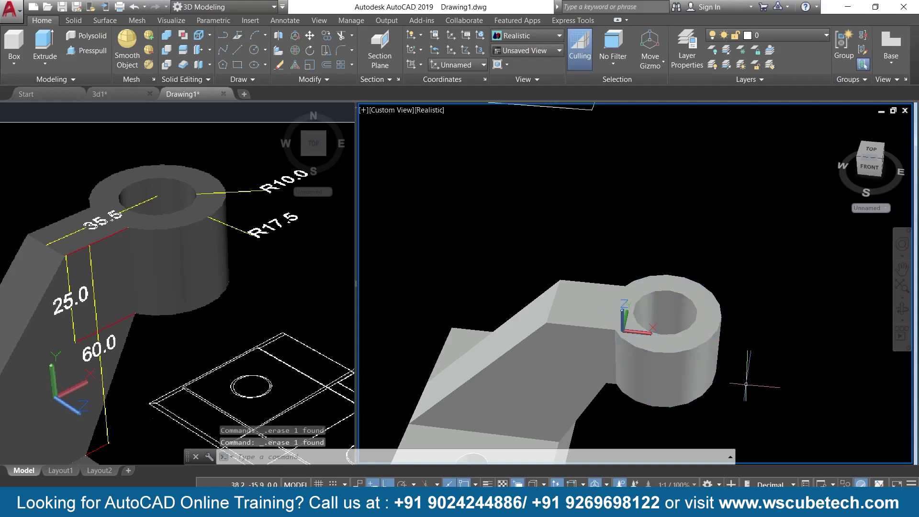
- Change the viewport configuration to Single and show the bracket in the home view
{"action": "scroll", "coordinate": [747, 384], "scroll_direction": "down", "scroll_amount": 5}
{"action": "middle_click_drag", "start_coordinate": [747, 384], "coordinate": [703, 345], "text": "shift"}
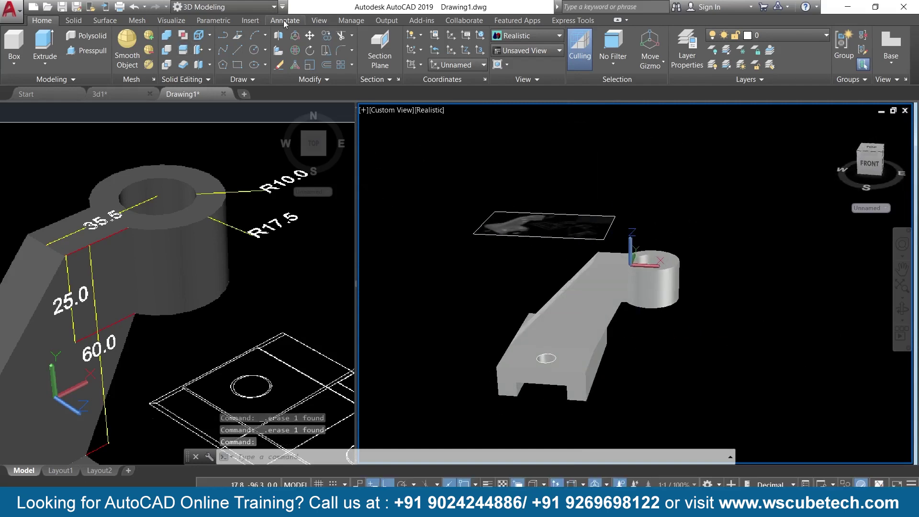
{"action": "left_click", "coordinate": [389, 111]}
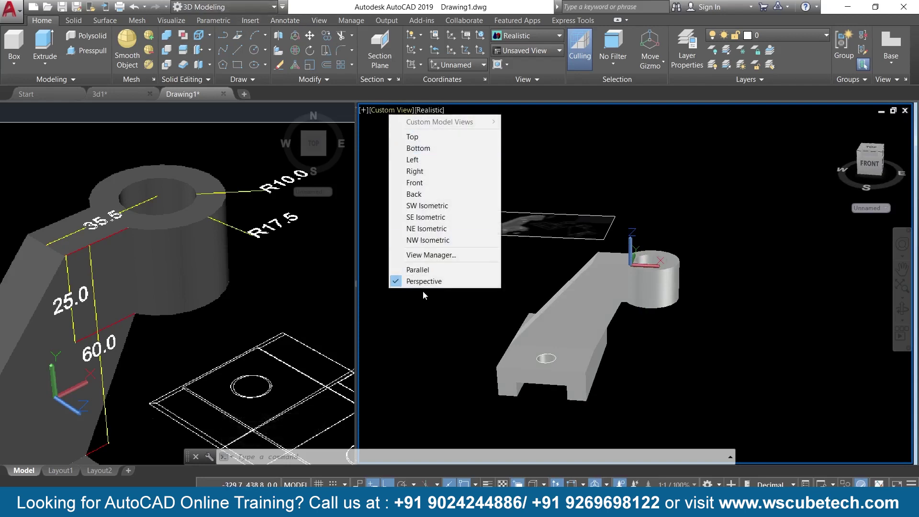
{"action": "left_click", "coordinate": [364, 157]}
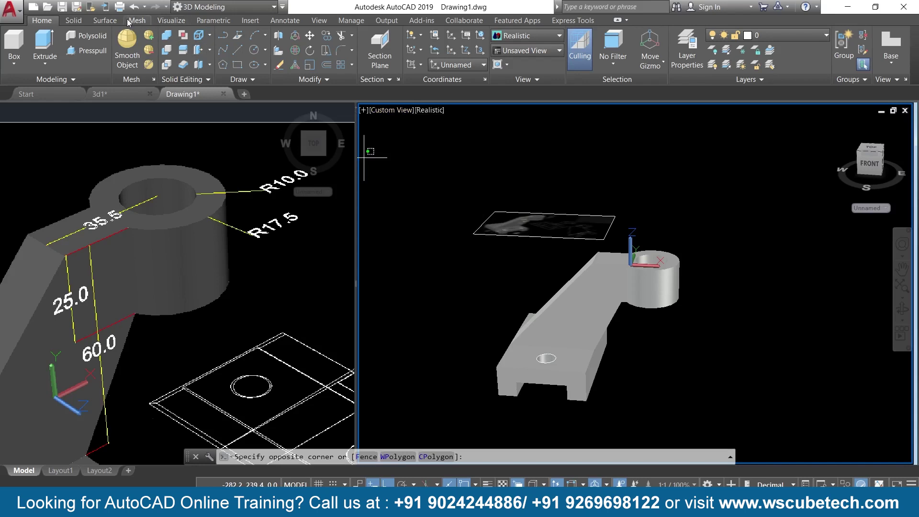
{"action": "left_click", "coordinate": [171, 20]}
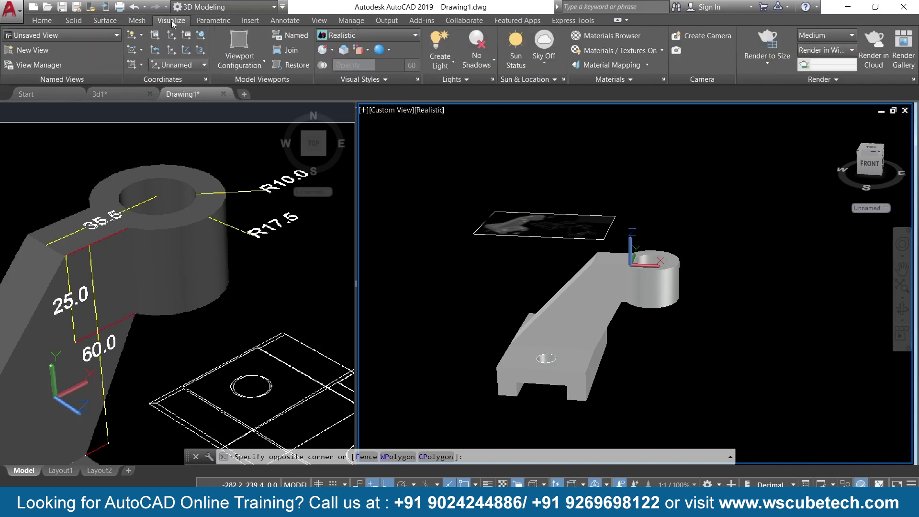
{"action": "left_click", "coordinate": [253, 70]}
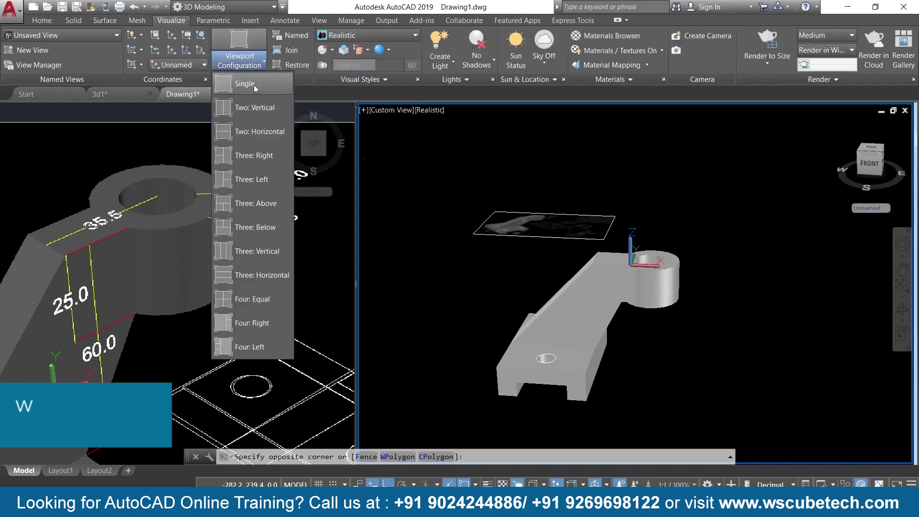
{"action": "left_click", "coordinate": [254, 82]}
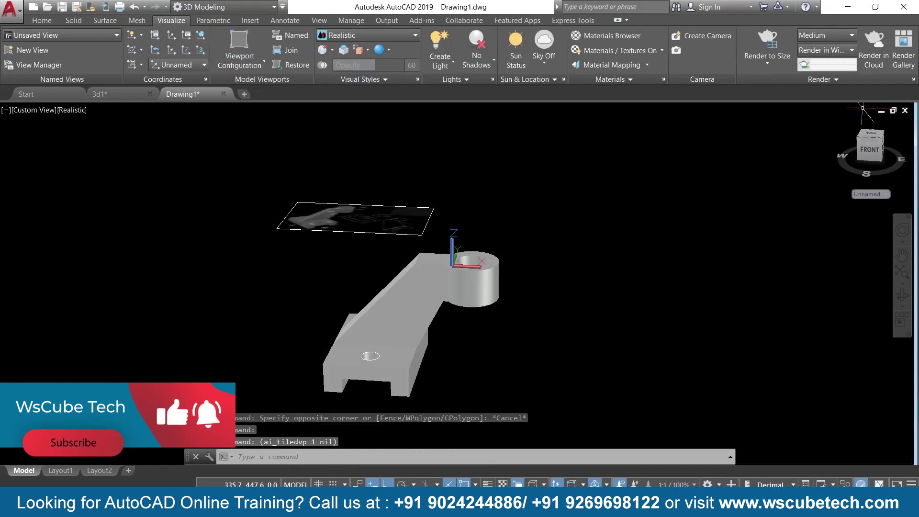
{"action": "mouse_move", "coordinate": [836, 137]}
{"action": "left_click", "coordinate": [838, 126]}
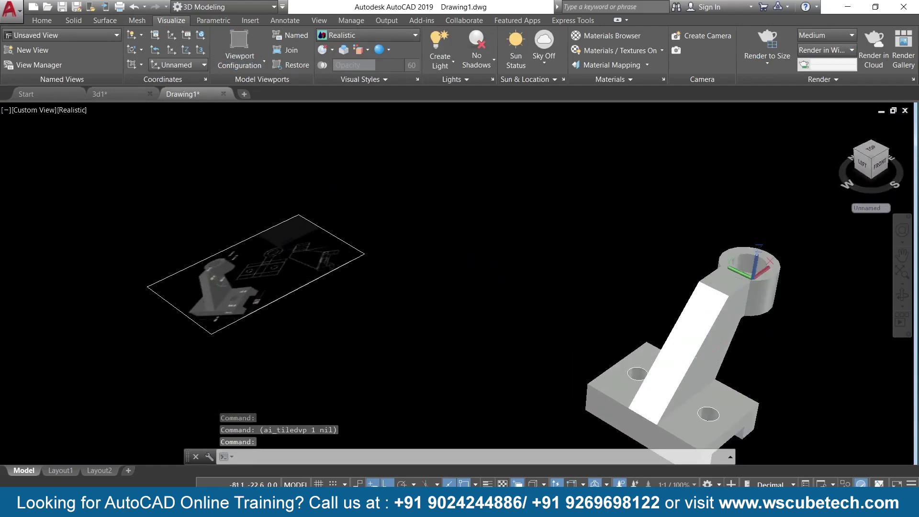
{"action": "middle_click_drag", "start_coordinate": [696, 363], "coordinate": [553, 250]}
{"action": "scroll", "coordinate": [553, 251], "scroll_direction": "up", "scroll_amount": 1}
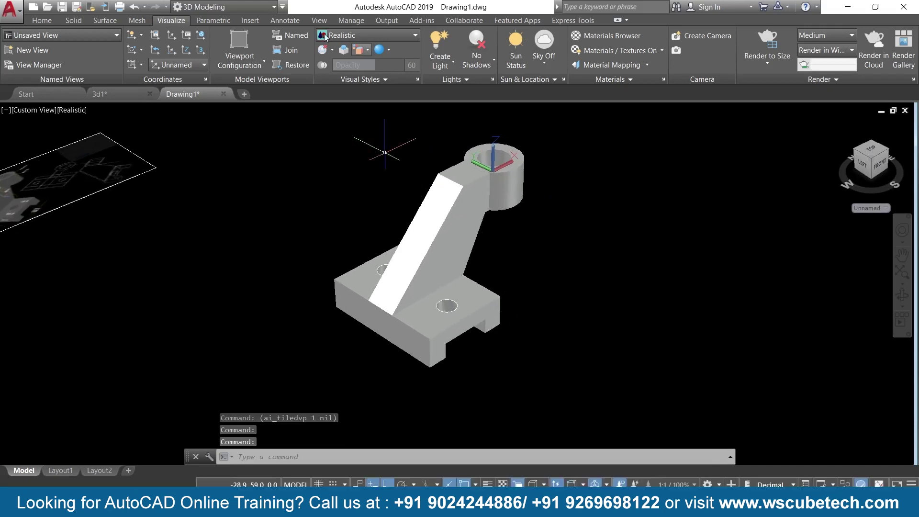
- Reset the user coordinate system to World
{"action": "left_click", "coordinate": [55, 22]}
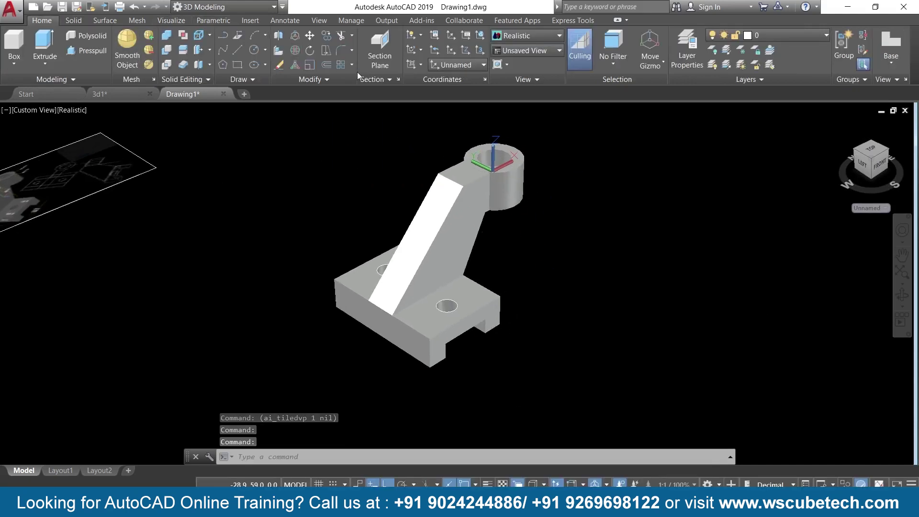
{"action": "left_click", "coordinate": [454, 65]}
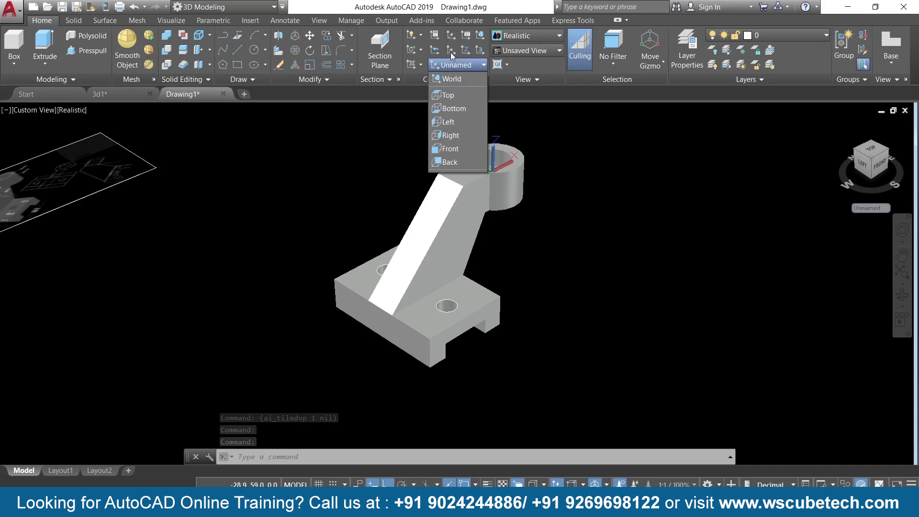
{"action": "left_click", "coordinate": [461, 80]}
{"action": "middle_click_drag", "start_coordinate": [598, 223], "coordinate": [580, 250], "text": "shift"}
{"action": "scroll", "coordinate": [579, 249], "scroll_direction": "up", "scroll_amount": 4}
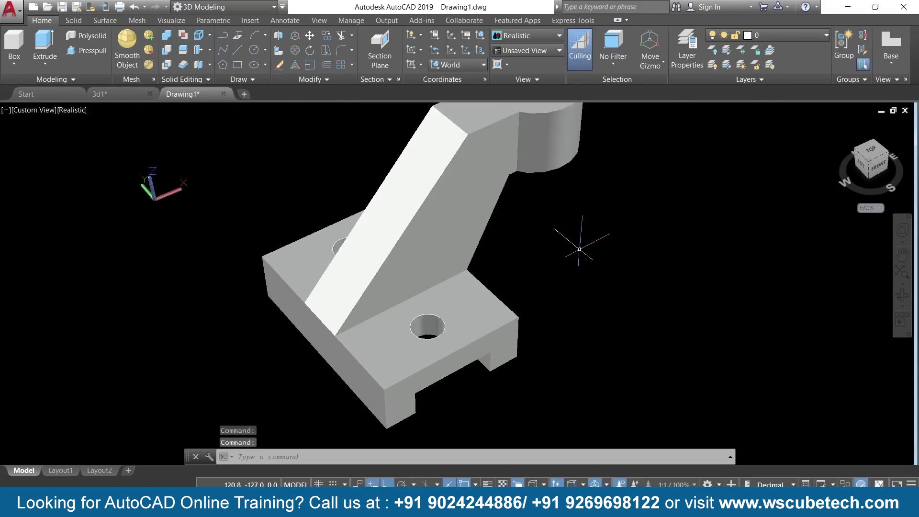
{"action": "scroll", "coordinate": [579, 250], "scroll_direction": "down", "scroll_amount": 2}
{"action": "mouse_move", "coordinate": [579, 250]}
{"action": "middle_mouse_down", "text": "shift"}
{"action": "mouse_move", "coordinate": [564, 266]}
{"action": "mouse_move", "coordinate": [535, 226]}
{"action": "mouse_move", "coordinate": [580, 250]}
{"action": "middle_mouse_up", "text": "shift"}
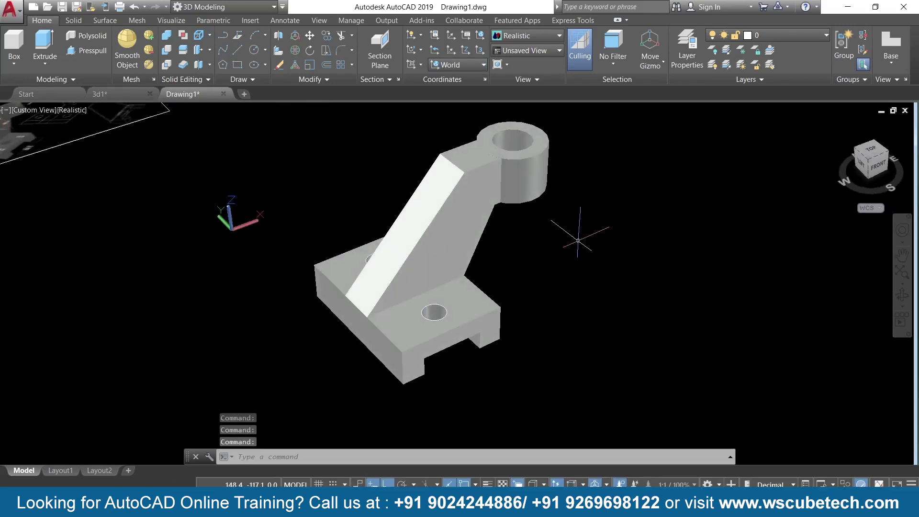
- Union the wedge, the slotted base, the upright's arm and the cylindrical boss into one solid
{"action": "left_click", "coordinate": [167, 35]}
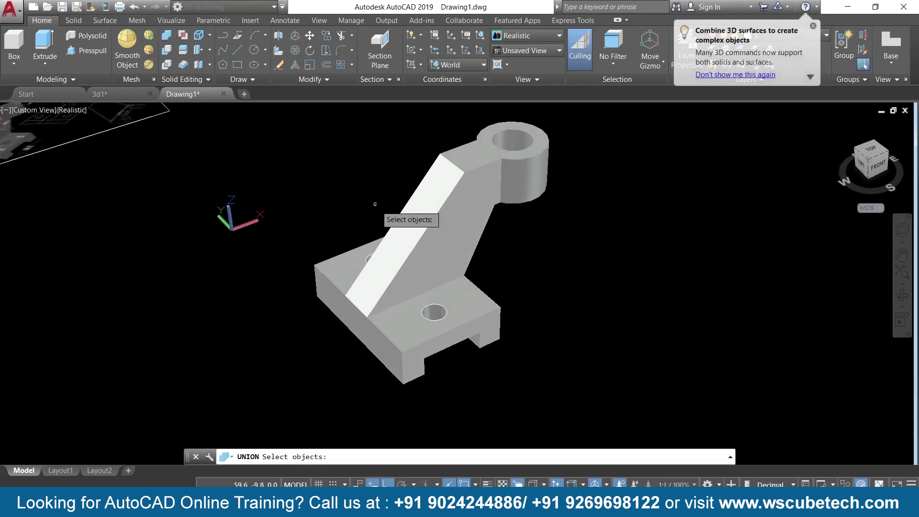
{"action": "left_click", "coordinate": [428, 239]}
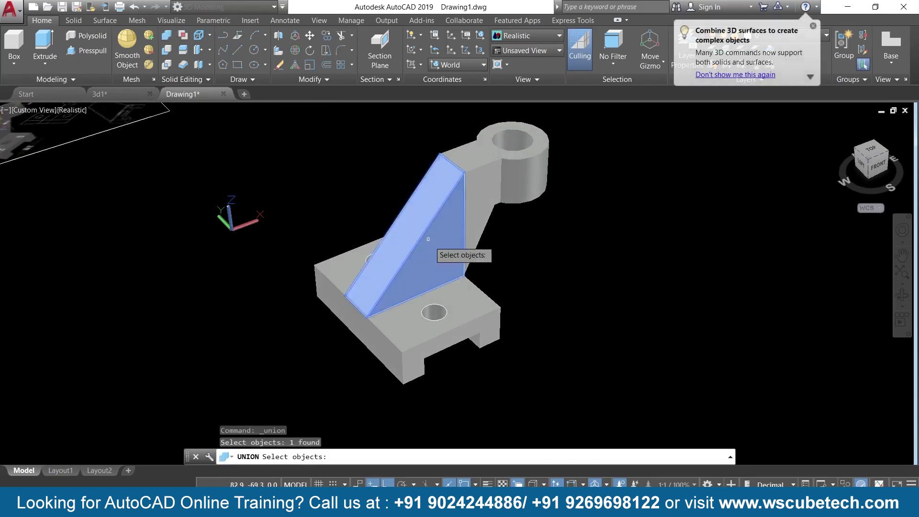
{"action": "left_click", "coordinate": [411, 323]}
{"action": "left_click", "coordinate": [485, 212]}
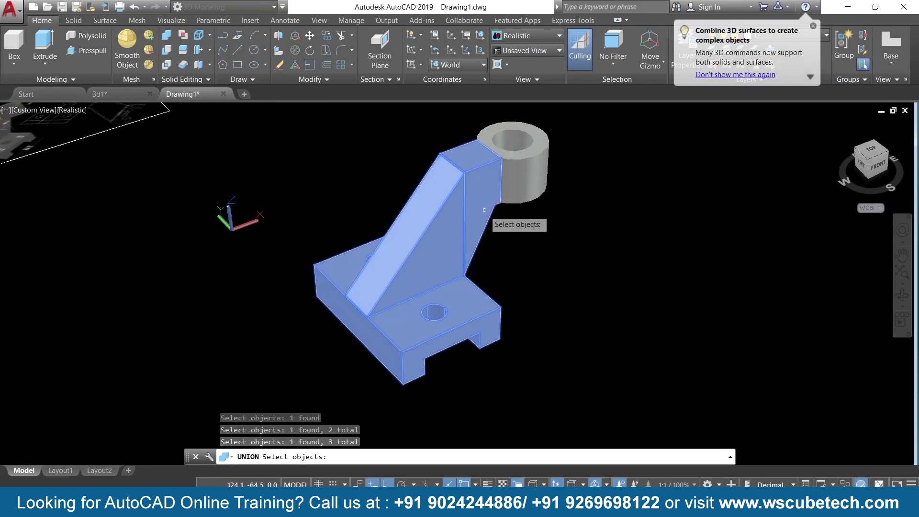
{"action": "left_click", "coordinate": [512, 175]}
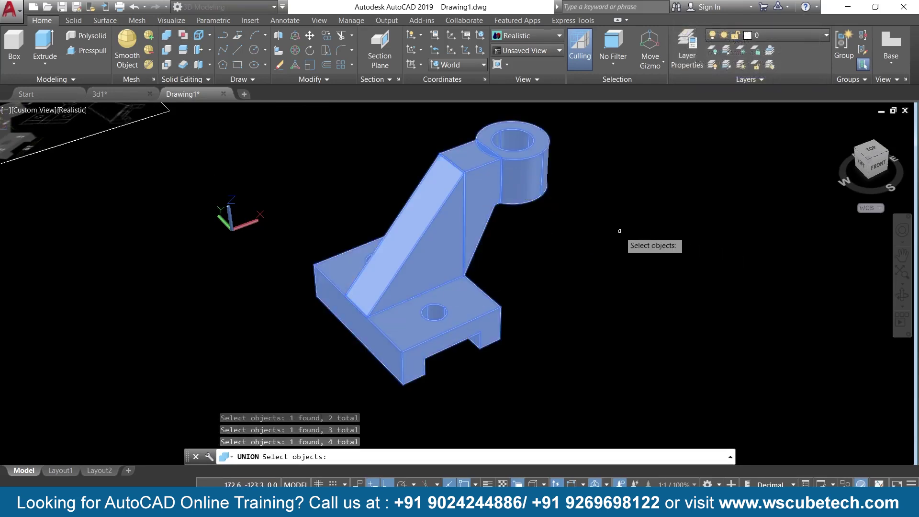
{"action": "middle_click_drag", "start_coordinate": [618, 232], "coordinate": [622, 257]}
{"action": "key", "text": "Escape"}
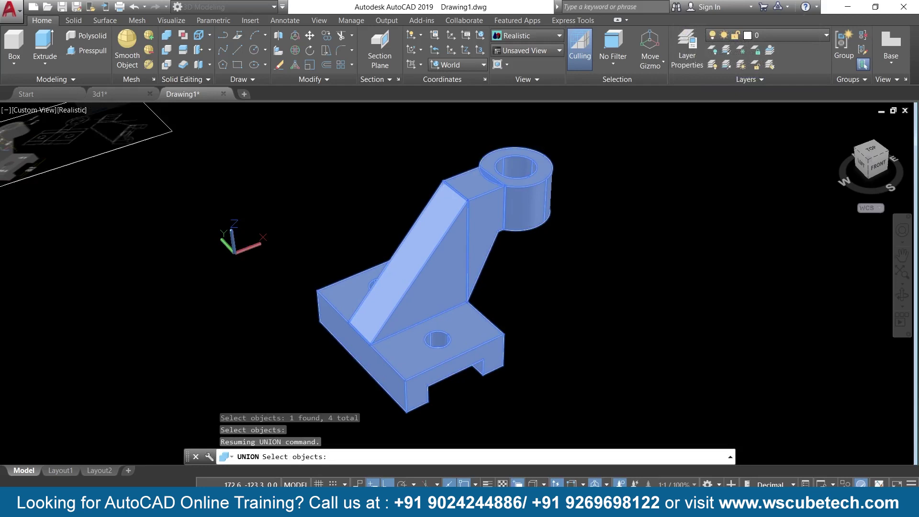
{"action": "key", "text": "Return"}
{"action": "left_click", "coordinate": [498, 224]}
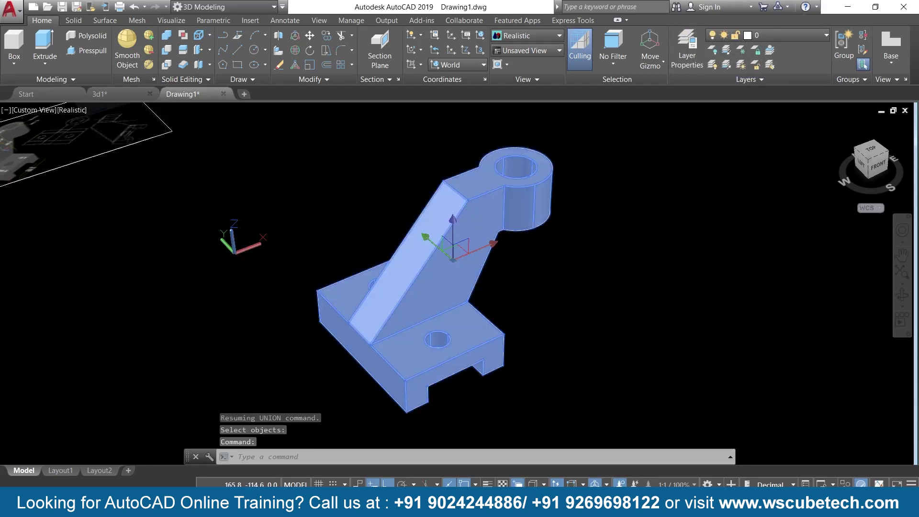
{"action": "key", "text": "Escape"}
- Erase the attached reference image beside the finished bracket
{"action": "middle_click_drag", "start_coordinate": [599, 250], "coordinate": [606, 285], "text": "shift"}
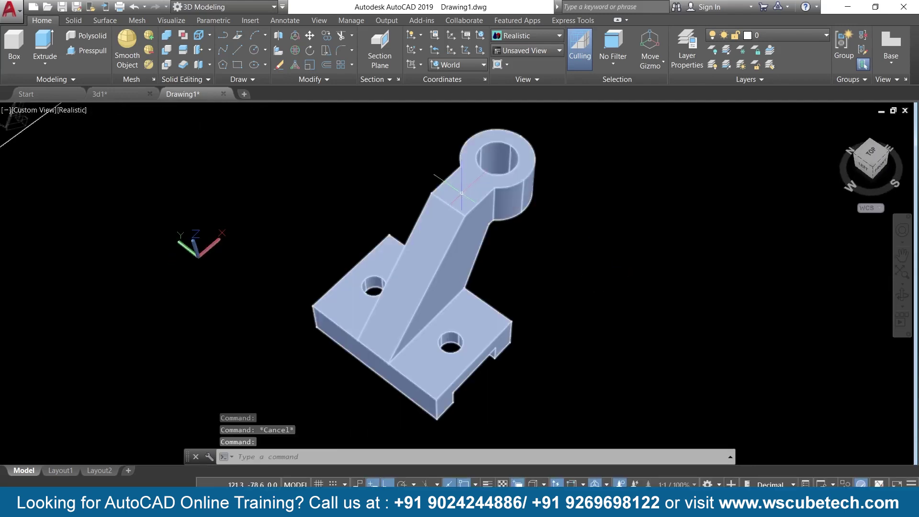
{"action": "scroll", "coordinate": [268, 229], "scroll_direction": "down", "scroll_amount": 2}
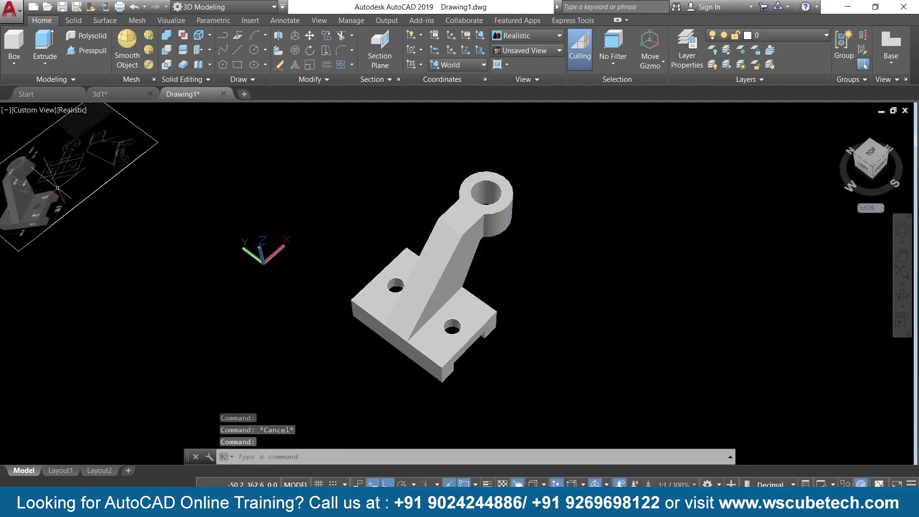
{"action": "left_click", "coordinate": [85, 199]}
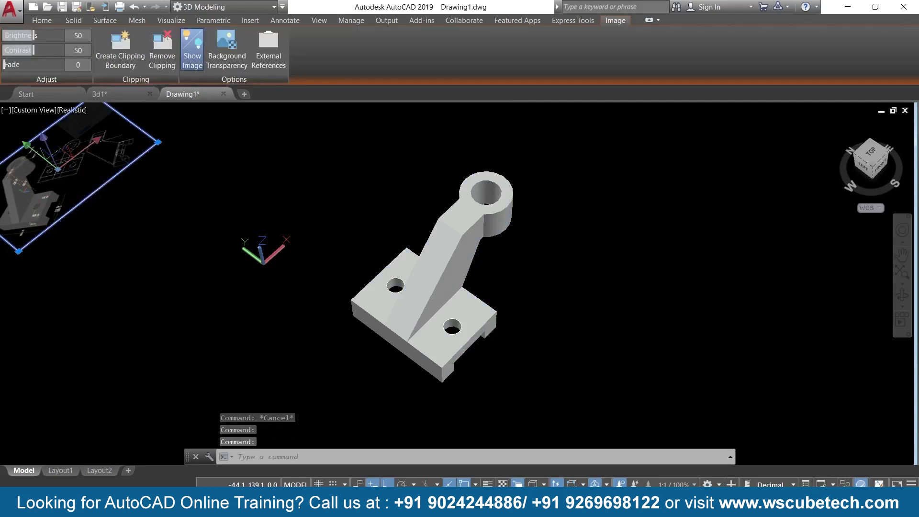
{"action": "key", "text": "Delete"}
{"action": "middle_click_drag", "start_coordinate": [616, 246], "coordinate": [588, 213], "text": "shift"}
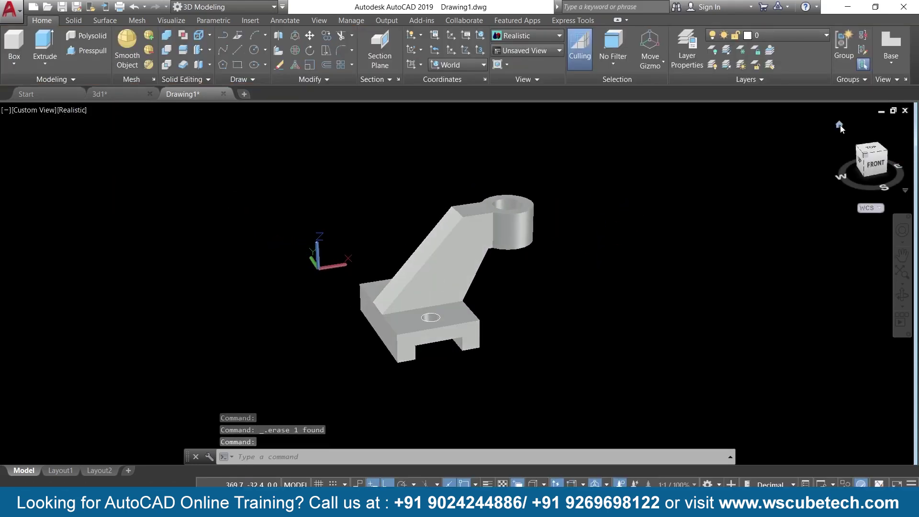
{"action": "left_click", "coordinate": [840, 126]}
{"action": "middle_click_drag", "start_coordinate": [621, 334], "coordinate": [604, 316]}
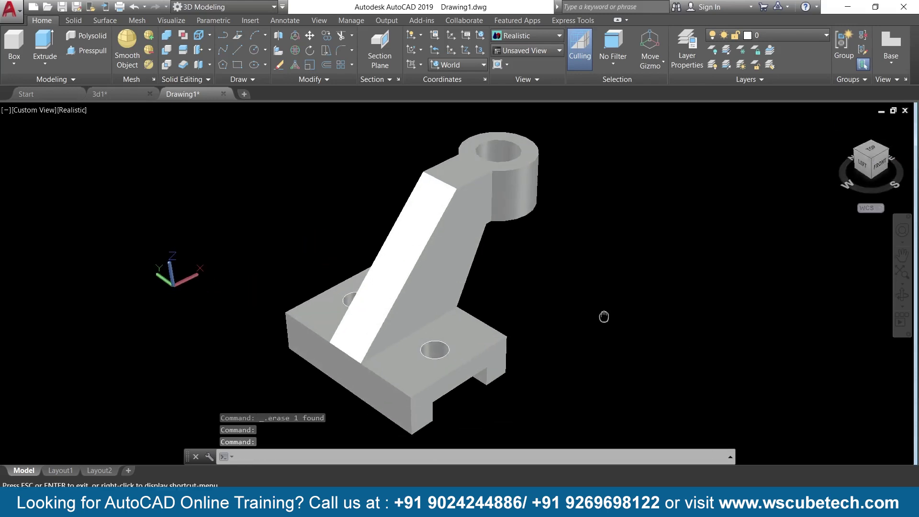
{"action": "scroll", "coordinate": [598, 312], "scroll_direction": "down", "scroll_amount": 1}
{"action": "scroll", "coordinate": [603, 312], "scroll_direction": "up", "scroll_amount": 1}
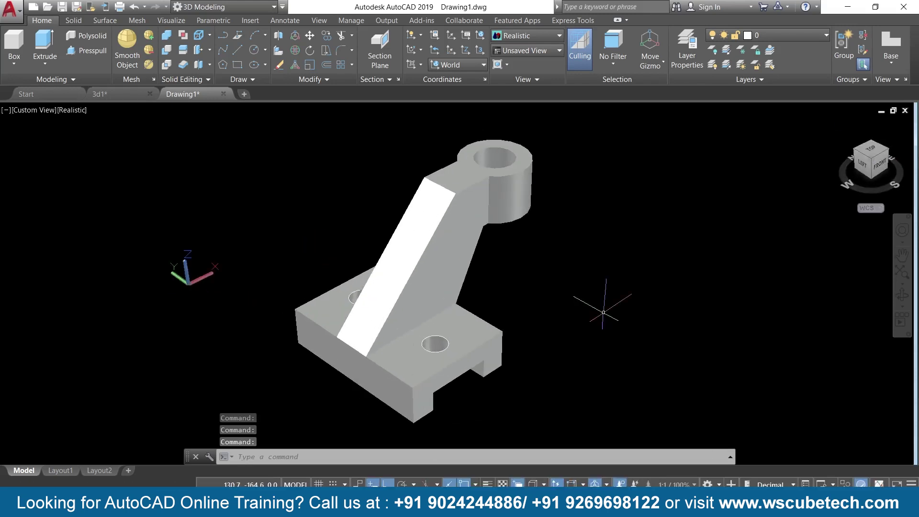
{"action": "left_click", "coordinate": [381, 80]}
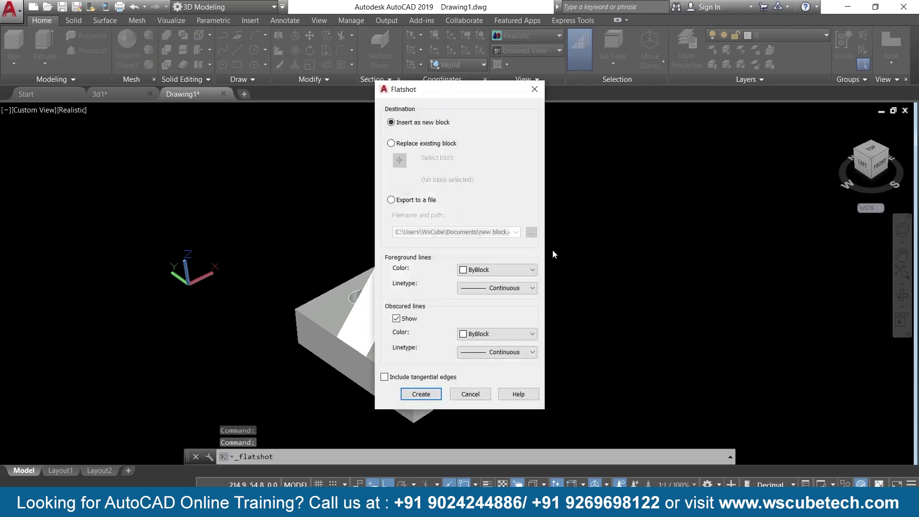
{"action": "left_click", "coordinate": [420, 393]}
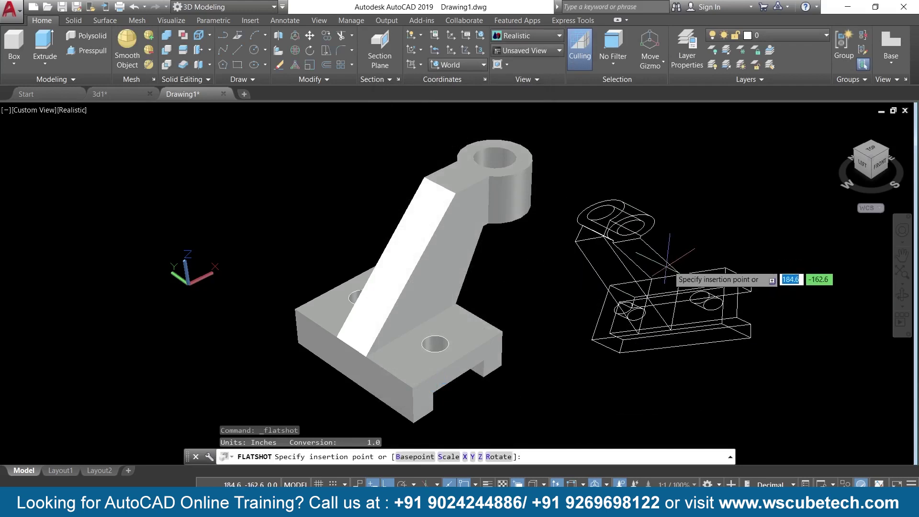
{"action": "key", "text": "Escape"}
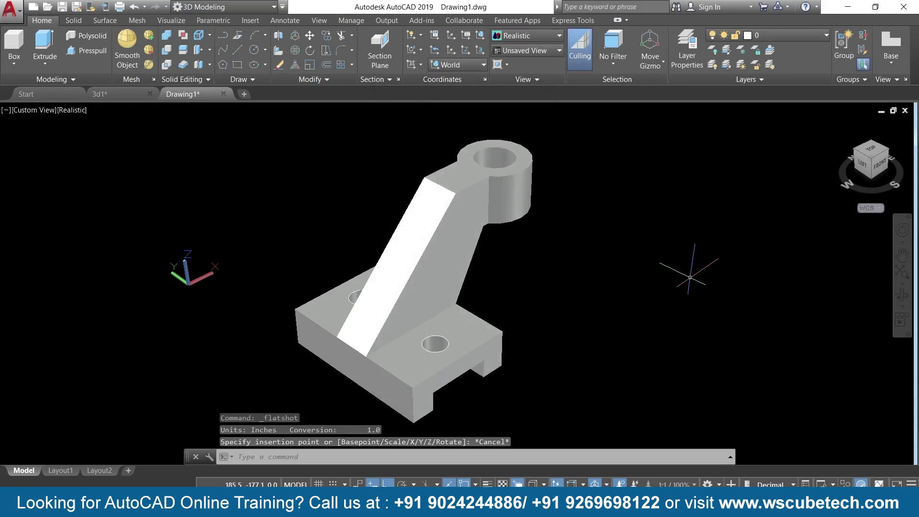
- Switch to the front view and move the UCS origin off the bracket to empty space beside and below its base
{"action": "left_click", "coordinate": [878, 166]}
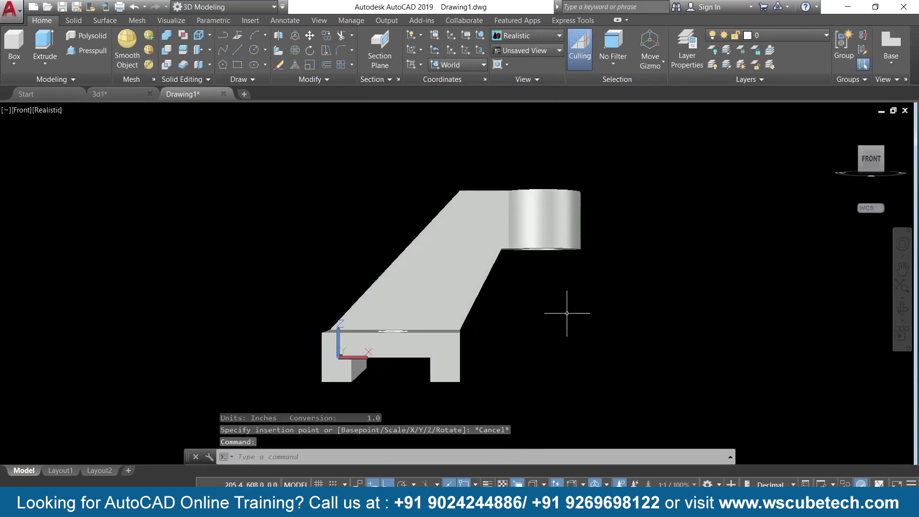
{"action": "key", "text": "Escape"}
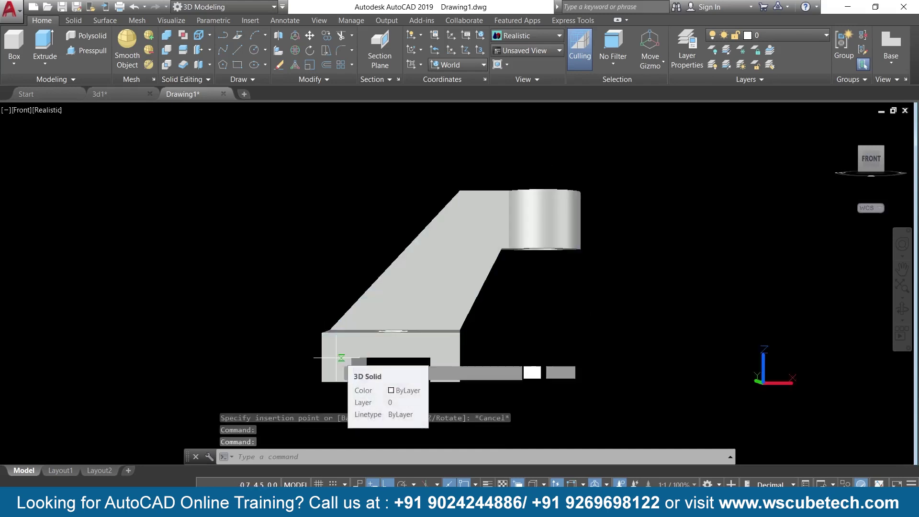
{"action": "left_click", "coordinate": [336, 357]}
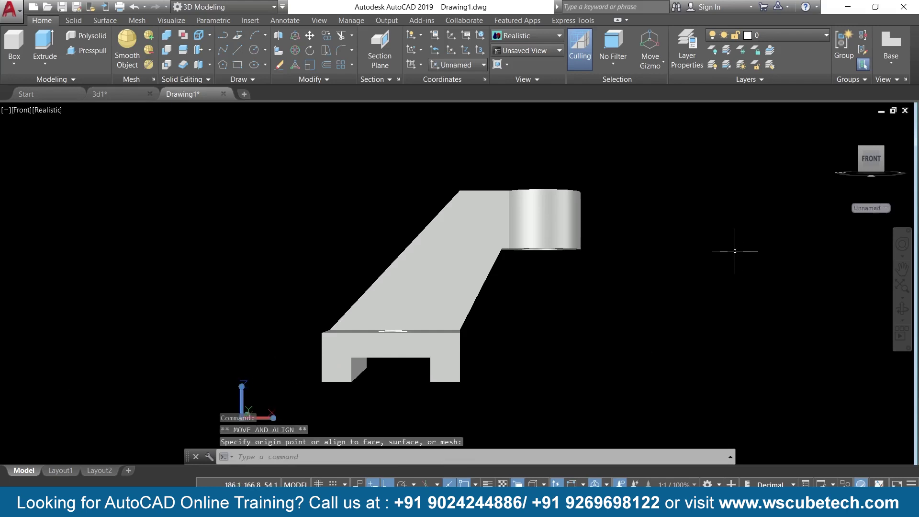
- Create a flatshot of the bracket's front view as a new block beside the solid, with scale factor 1 and rotation 0
{"action": "left_click", "coordinate": [385, 80]}
{"action": "left_click", "coordinate": [386, 137]}
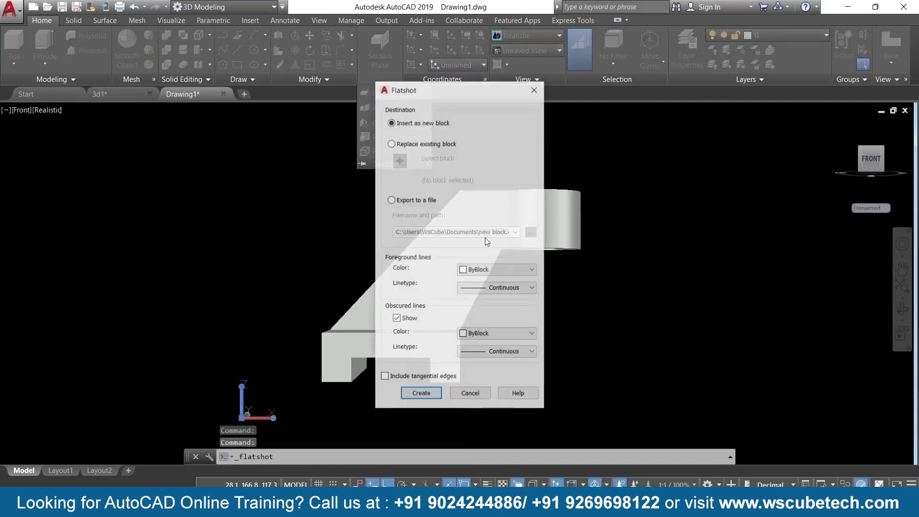
{"action": "left_click", "coordinate": [427, 398]}
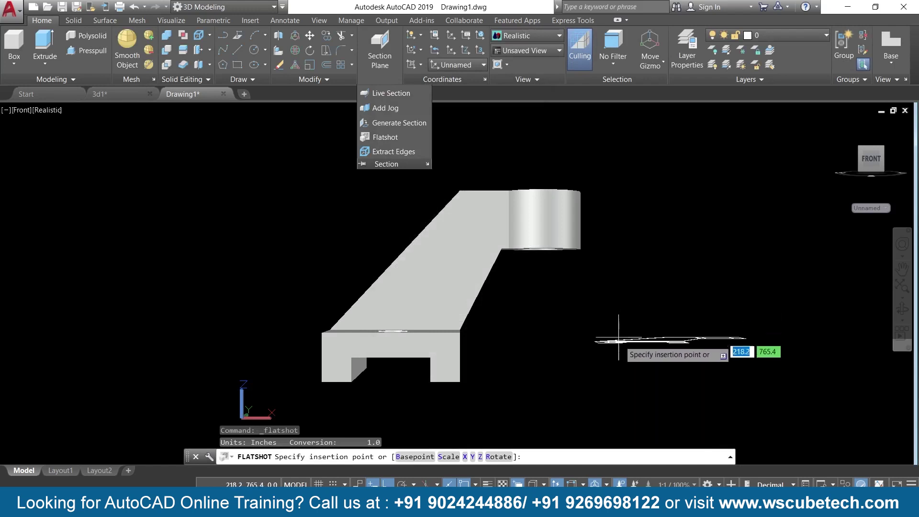
{"action": "left_click", "coordinate": [619, 343]}
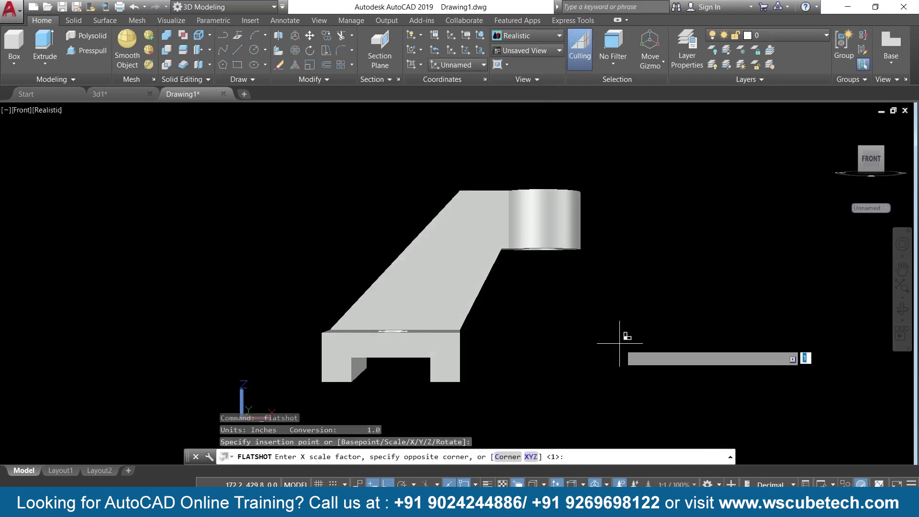
{"action": "key", "text": "Return"}
{"action": "key", "text": "Return"}
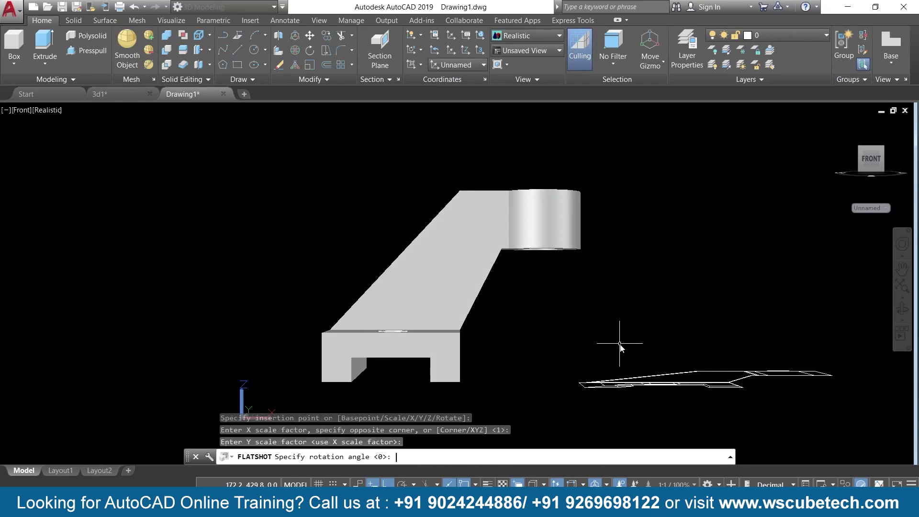
{"action": "key", "text": "Return"}
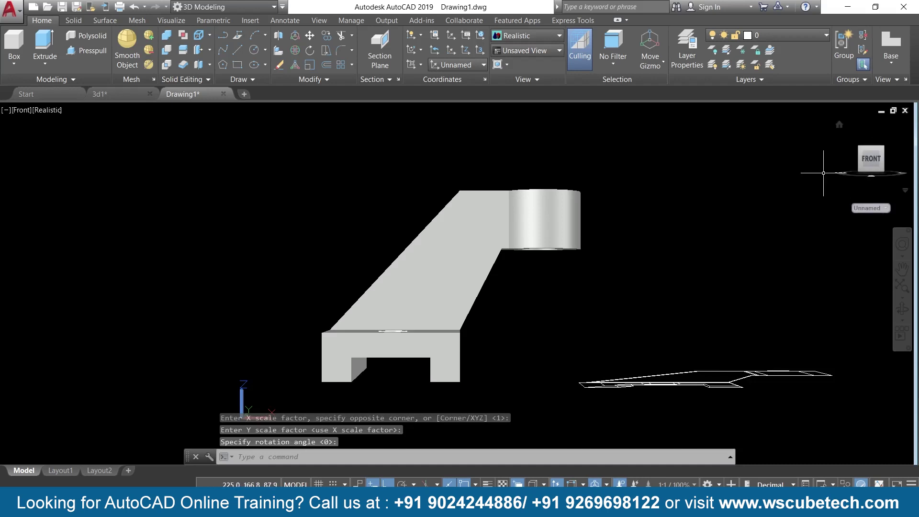
- Create a flatshot of the bracket's top view as a new block, inserted below the front projection with scale 1 and rotation 0
{"action": "left_click", "coordinate": [856, 150]}
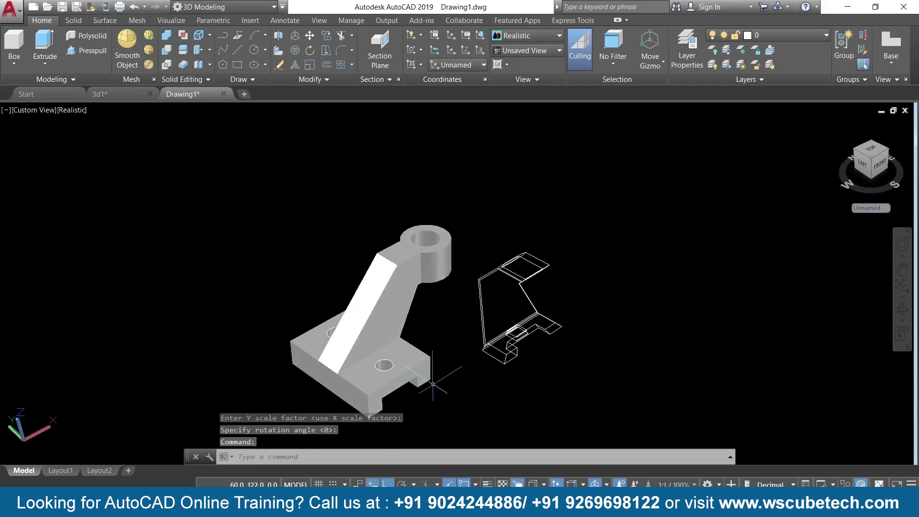
{"action": "left_click", "coordinate": [874, 152]}
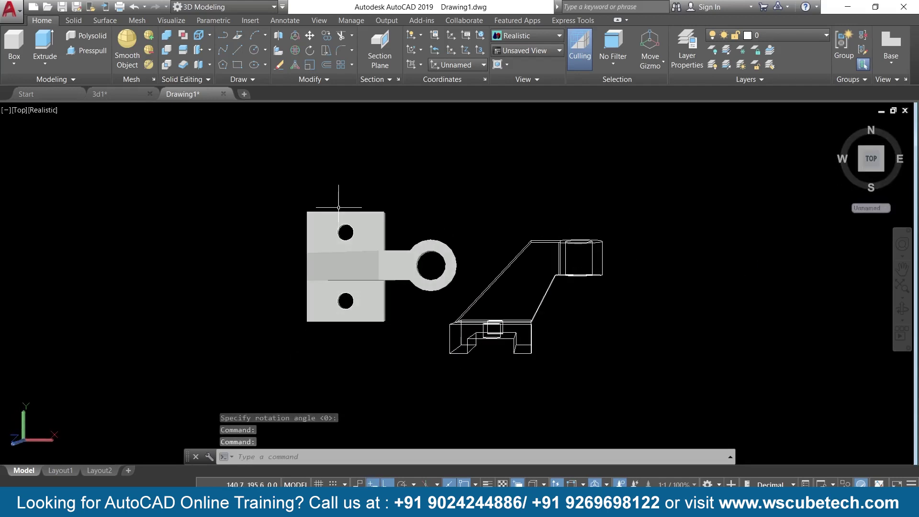
{"action": "left_click", "coordinate": [385, 80]}
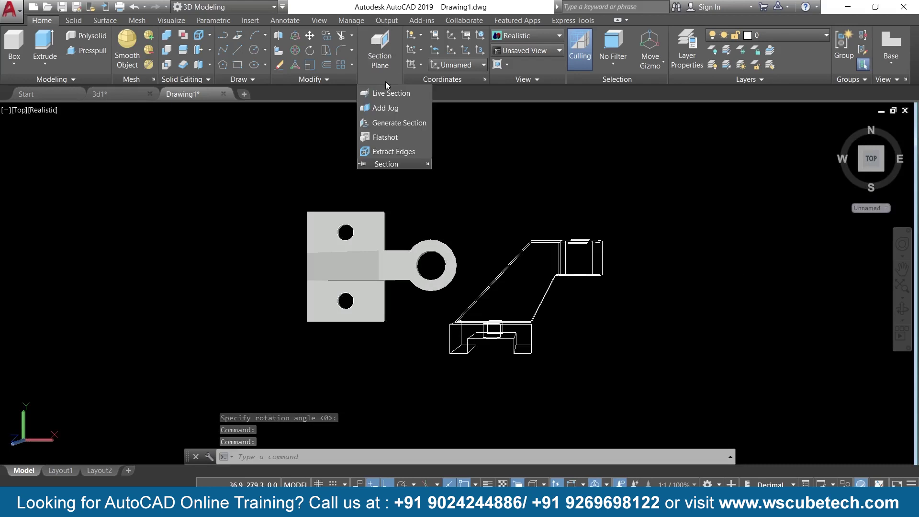
{"action": "left_click", "coordinate": [385, 137]}
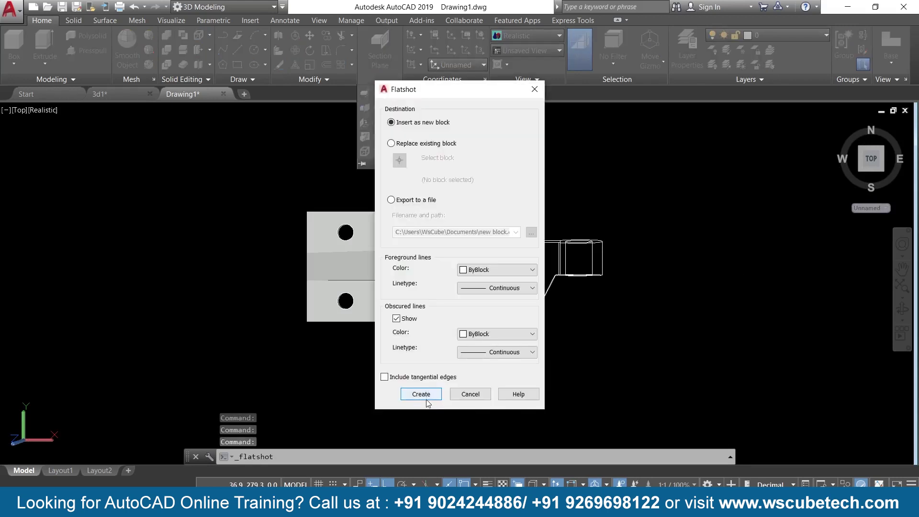
{"action": "left_click", "coordinate": [425, 393]}
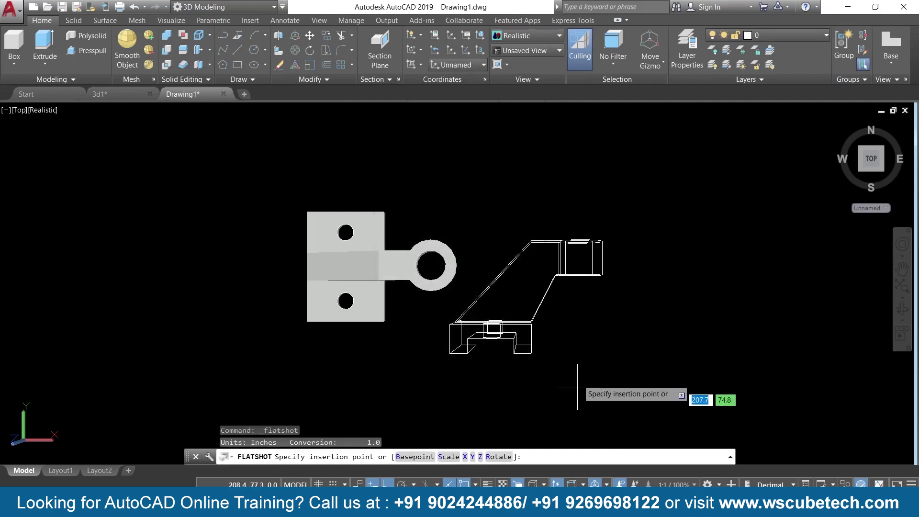
{"action": "left_click", "coordinate": [524, 396]}
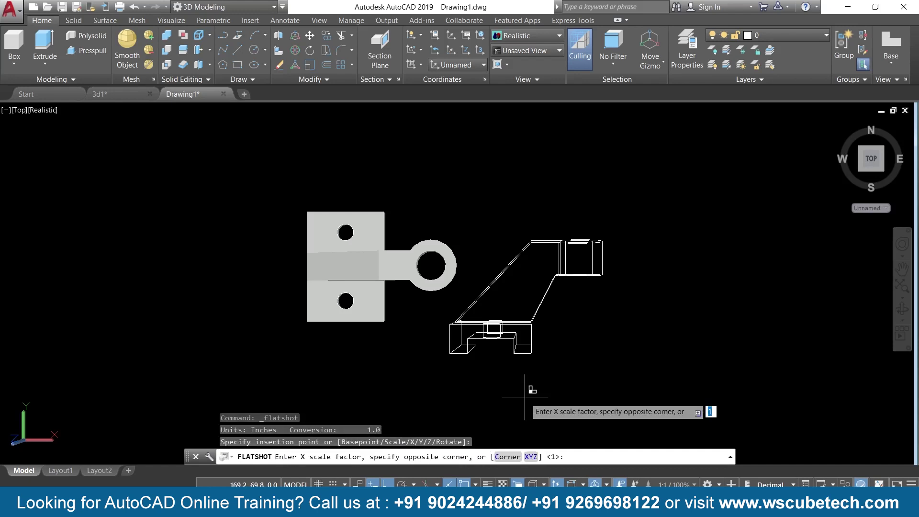
{"action": "key", "text": "Return"}
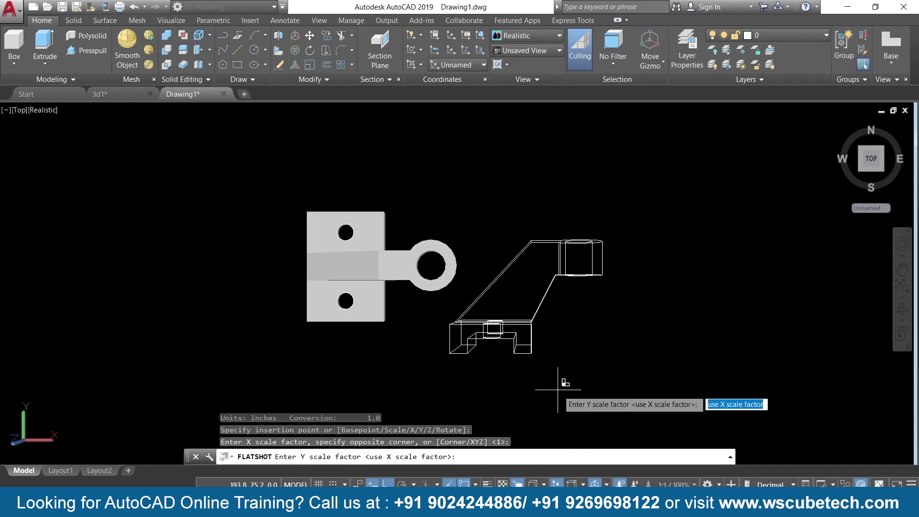
{"action": "key", "text": "Return"}
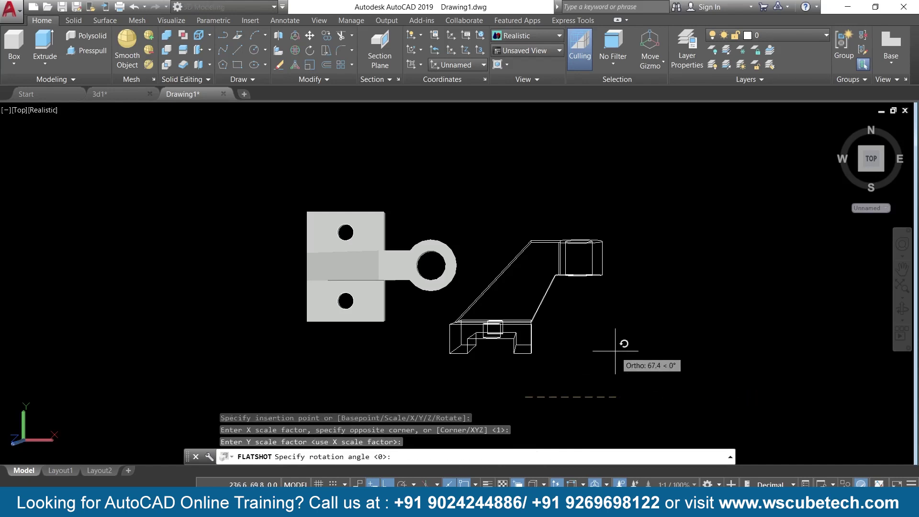
{"action": "key", "text": "Return"}
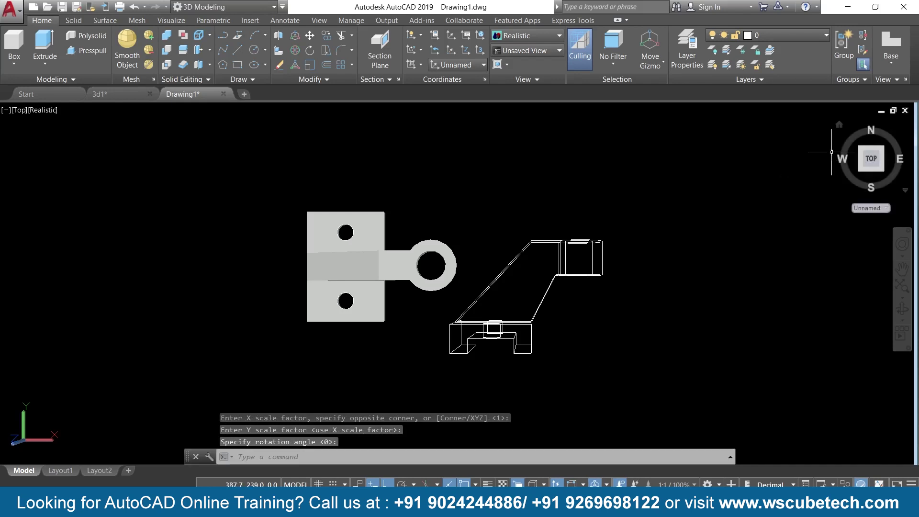
- In the home view, move the top-view projection block next to the front projection, with Ortho off
{"action": "left_click", "coordinate": [838, 126]}
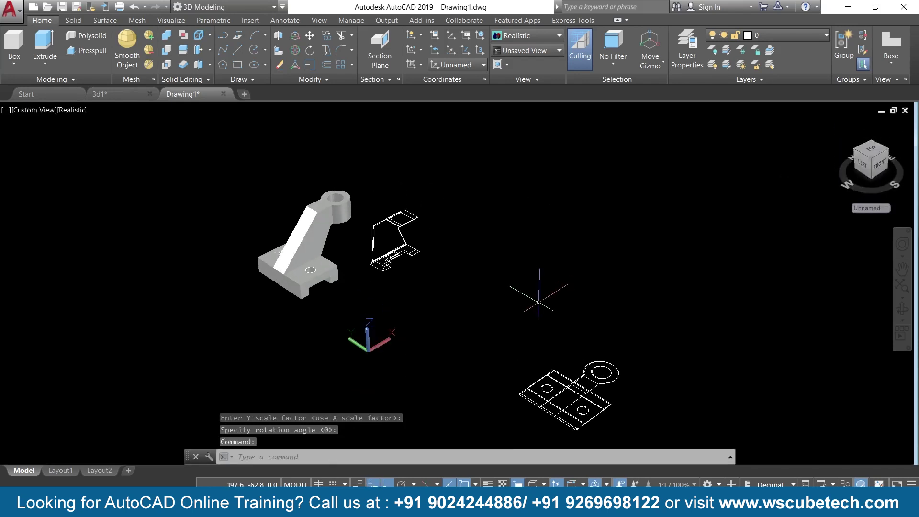
{"action": "left_click", "coordinate": [604, 373]}
{"action": "type", "text": "m"}
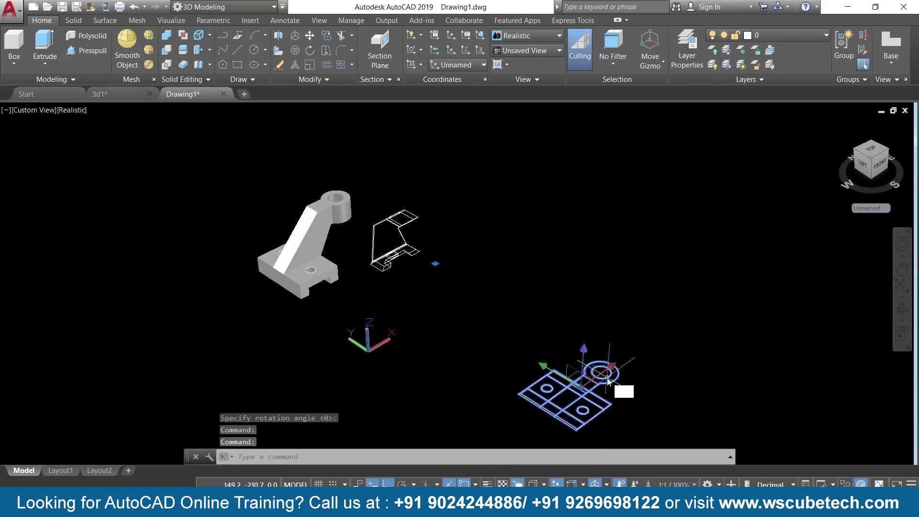
{"action": "key", "text": "Return"}
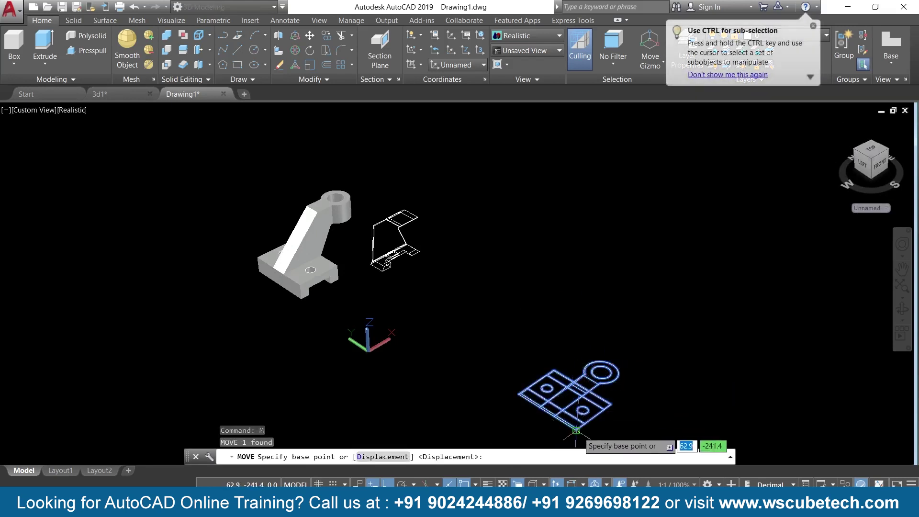
{"action": "left_click", "coordinate": [519, 394]}
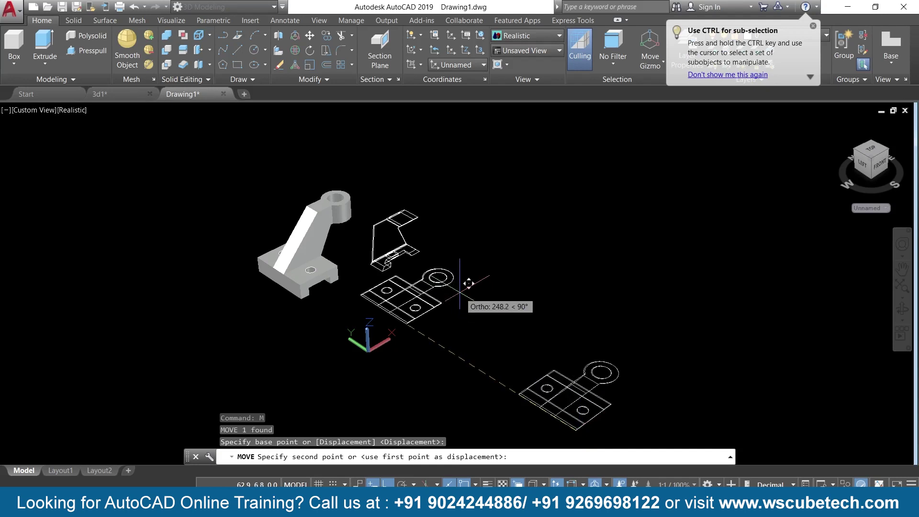
{"action": "key", "text": "F8"}
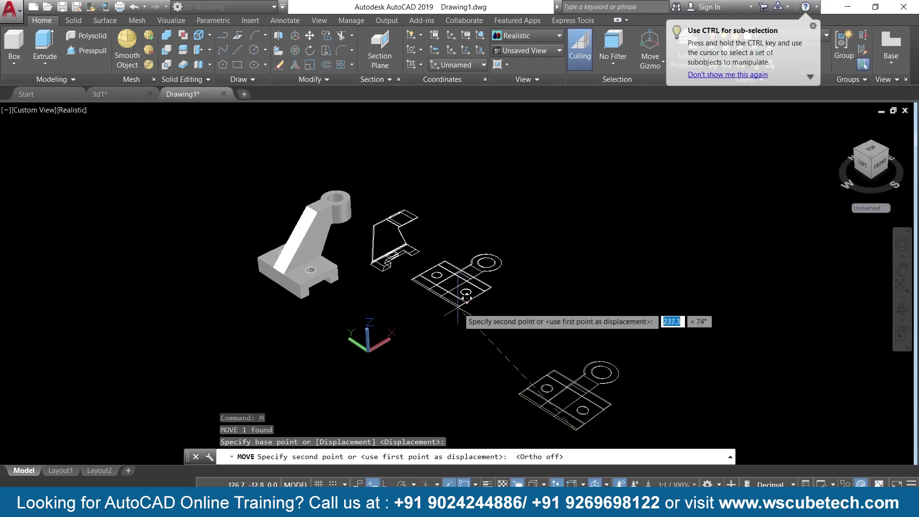
{"action": "left_click", "coordinate": [462, 298]}
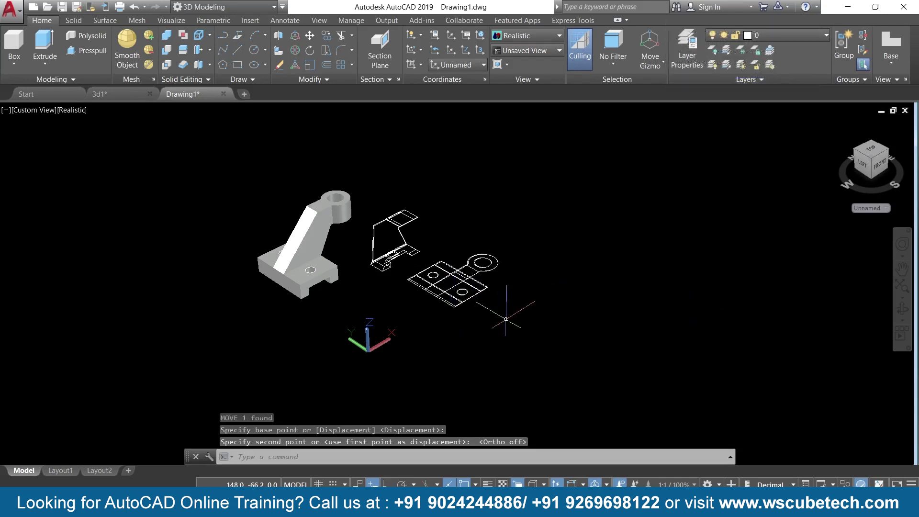
- Create a flatshot of the bracket's left view as a new block beside the UCS origin, with scale 1 and rotation 0, and return to home view
{"action": "scroll", "coordinate": [458, 283], "scroll_direction": "up", "scroll_amount": 1}
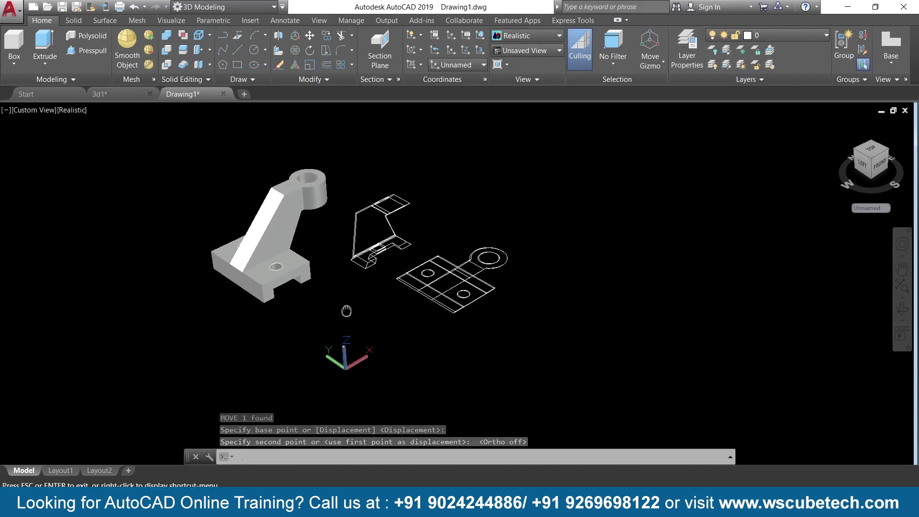
{"action": "middle_click_drag", "start_coordinate": [351, 310], "coordinate": [374, 321]}
{"action": "left_click", "coordinate": [863, 168]}
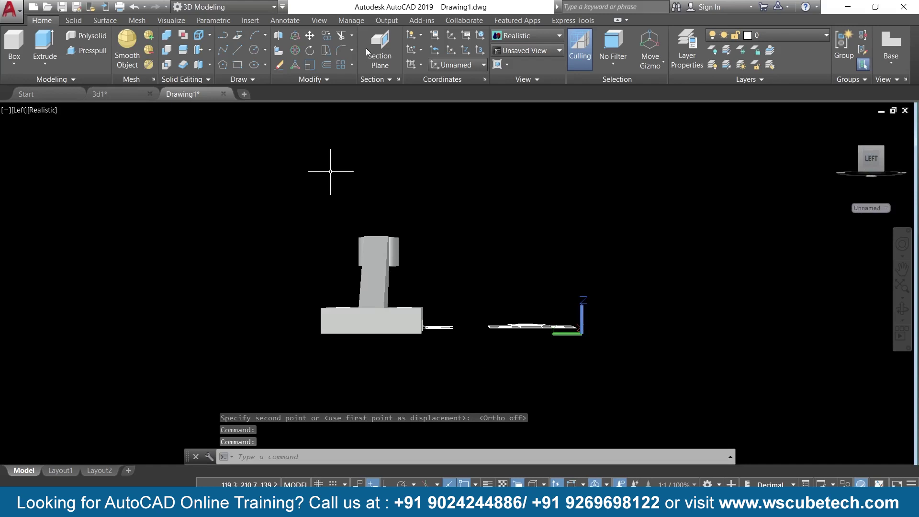
{"action": "left_click", "coordinate": [380, 78]}
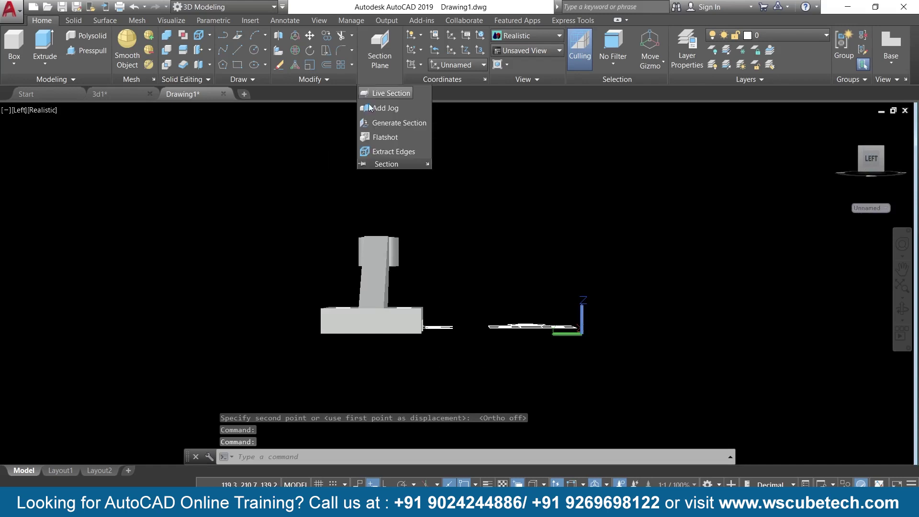
{"action": "left_click", "coordinate": [384, 137]}
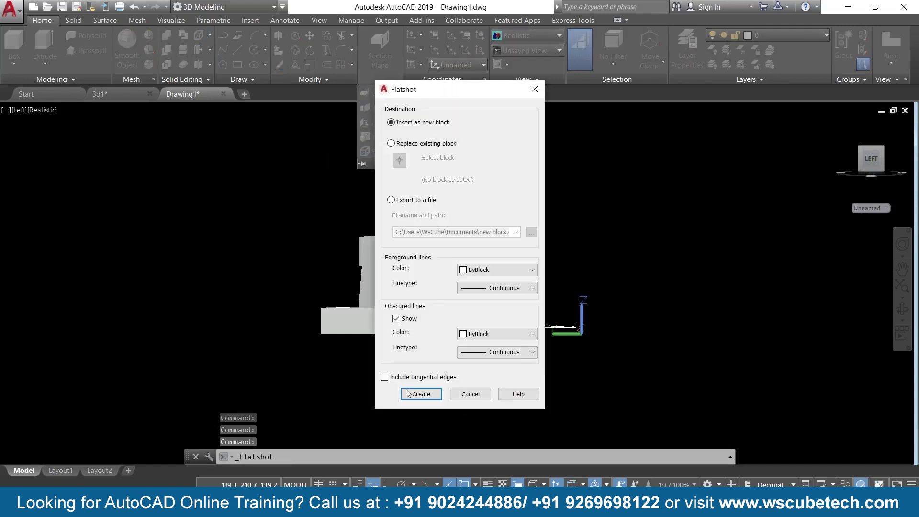
{"action": "left_click", "coordinate": [421, 394]}
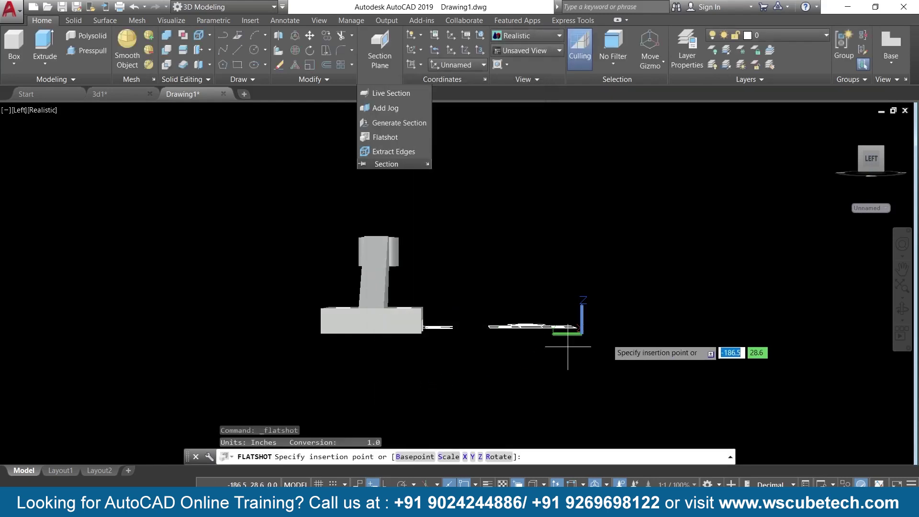
{"action": "left_click", "coordinate": [610, 330]}
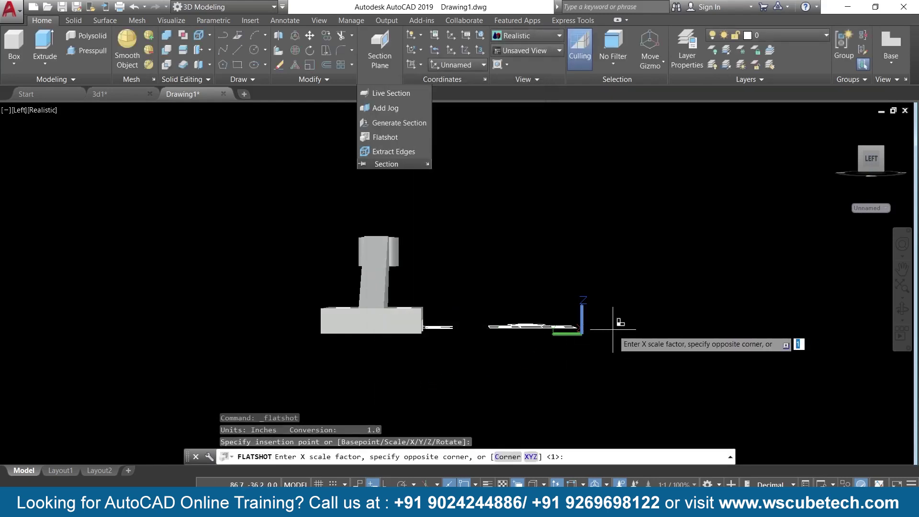
{"action": "key", "text": "Return"}
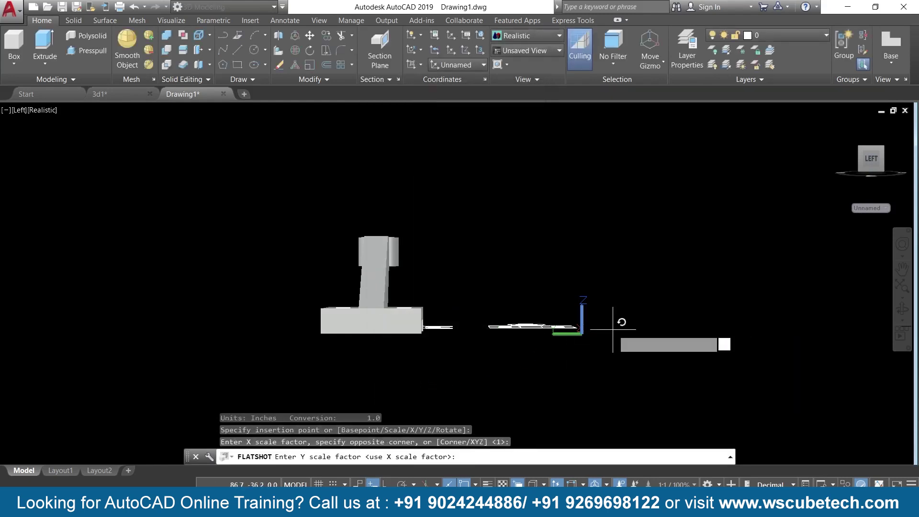
{"action": "key", "text": "Return"}
{"action": "key", "text": "Return"}
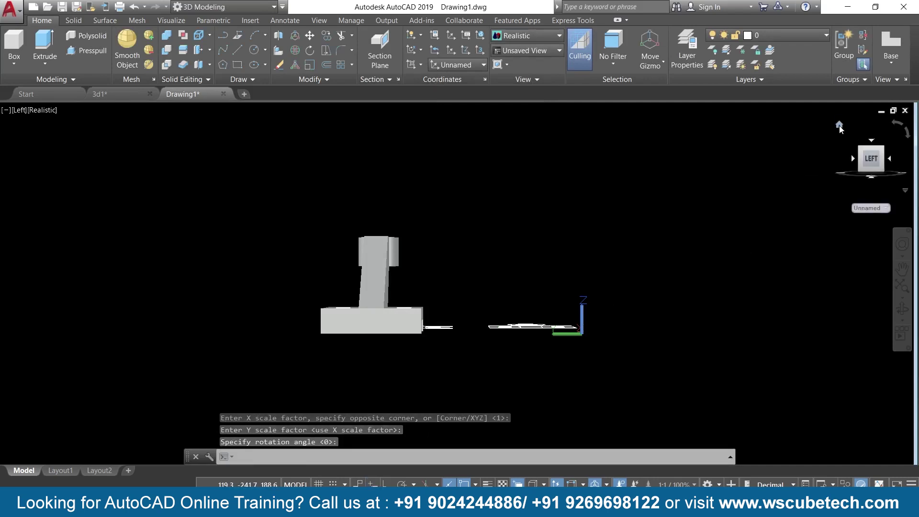
{"action": "left_click", "coordinate": [839, 126]}
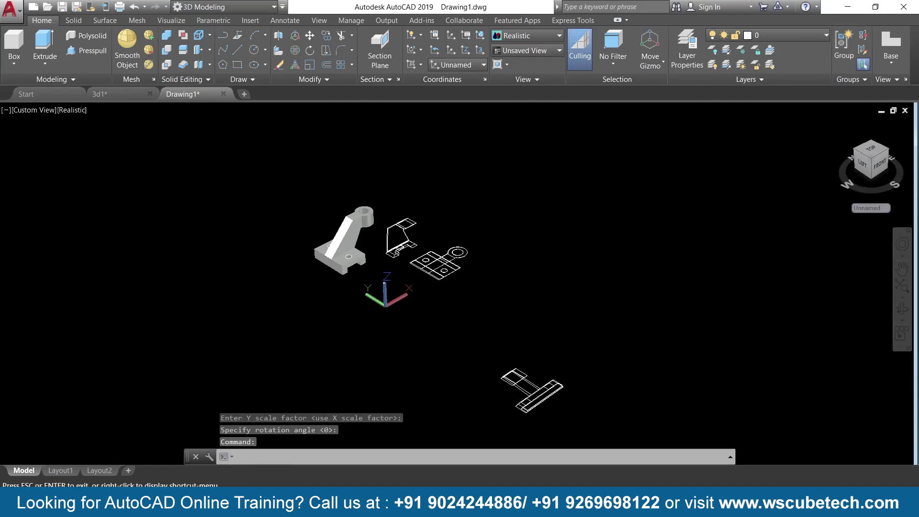
{"action": "key", "text": "Escape"}
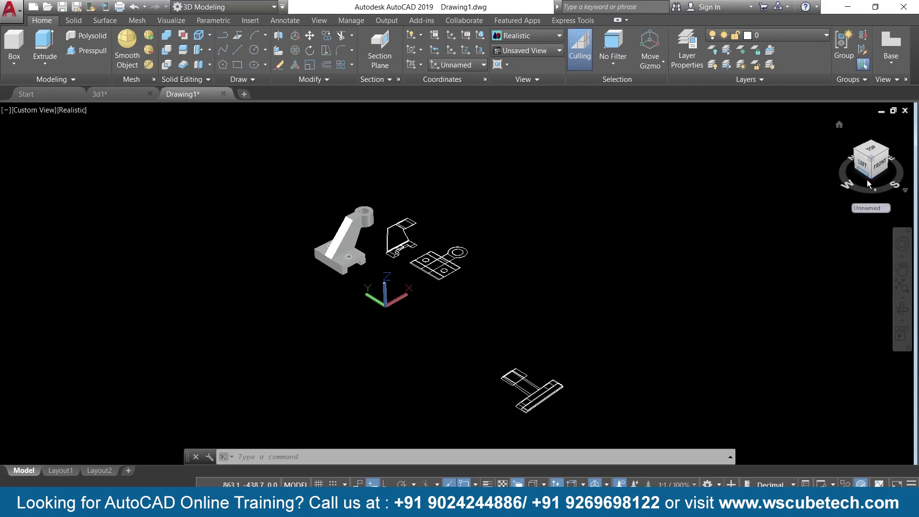
- Frame the bracket with its front and top projections and switch to the Drafting & Annotation workspace
{"action": "scroll", "coordinate": [527, 287], "scroll_direction": "up", "scroll_amount": 2}
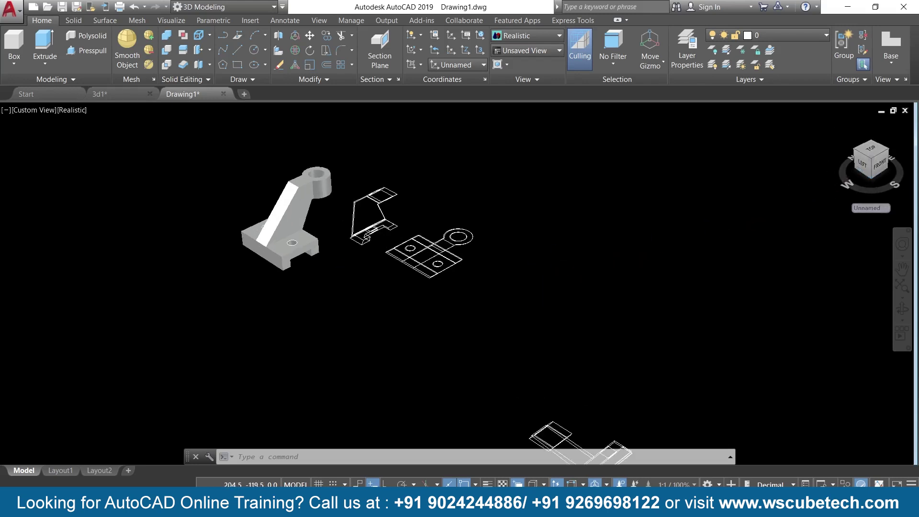
{"action": "middle_click_drag", "start_coordinate": [527, 287], "coordinate": [590, 369]}
{"action": "scroll", "coordinate": [566, 346], "scroll_direction": "up", "scroll_amount": 2}
{"action": "scroll", "coordinate": [527, 314], "scroll_direction": "up", "scroll_amount": 2}
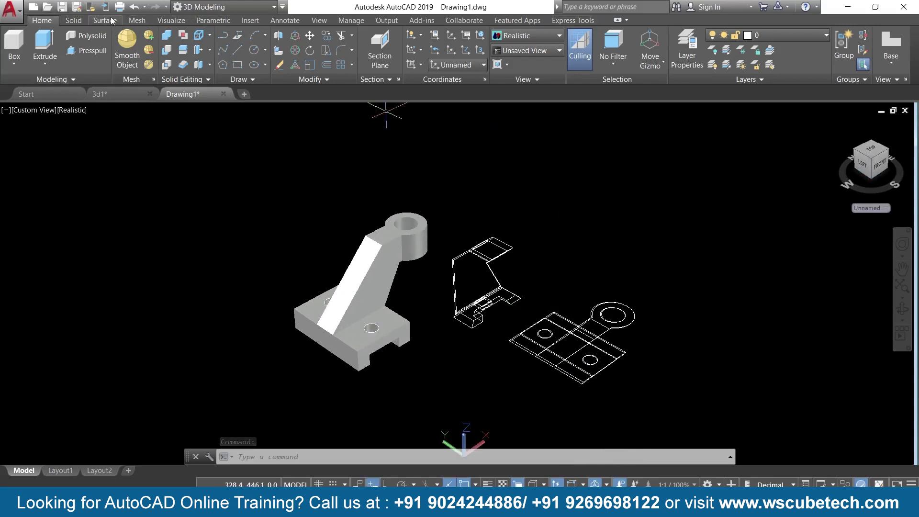
{"action": "left_click", "coordinate": [273, 6]}
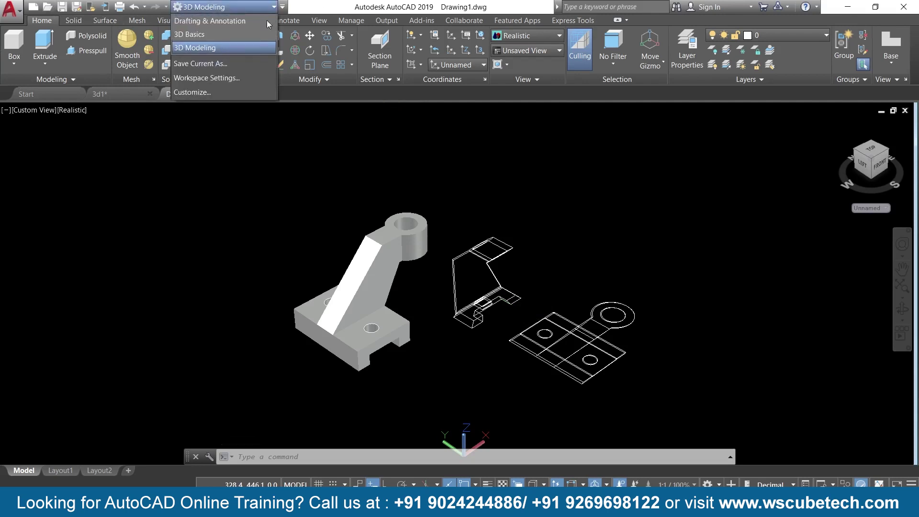
{"action": "left_click", "coordinate": [233, 24]}
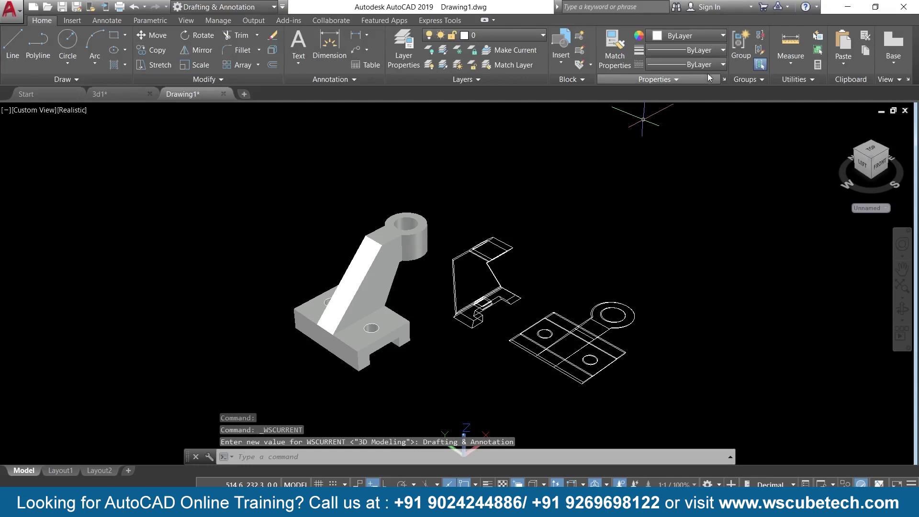
- Load the ACAD_ISO02W100 linetype from acad.lin and switch back to the 3D Modeling workspace
{"action": "left_click", "coordinate": [707, 65]}
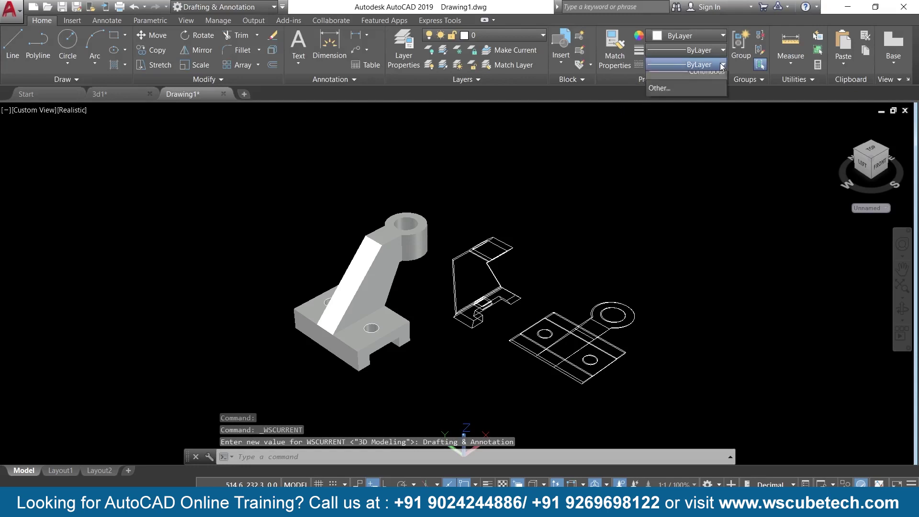
{"action": "left_click", "coordinate": [669, 123]}
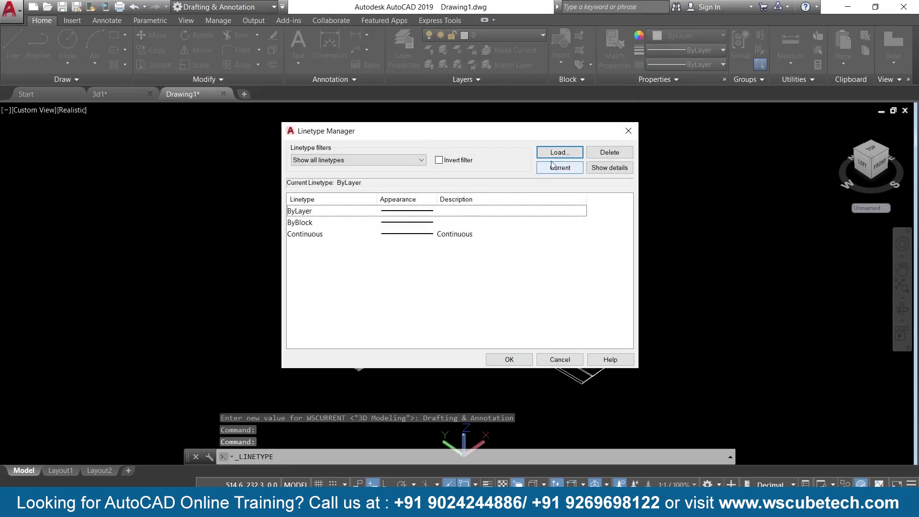
{"action": "left_click", "coordinate": [560, 153]}
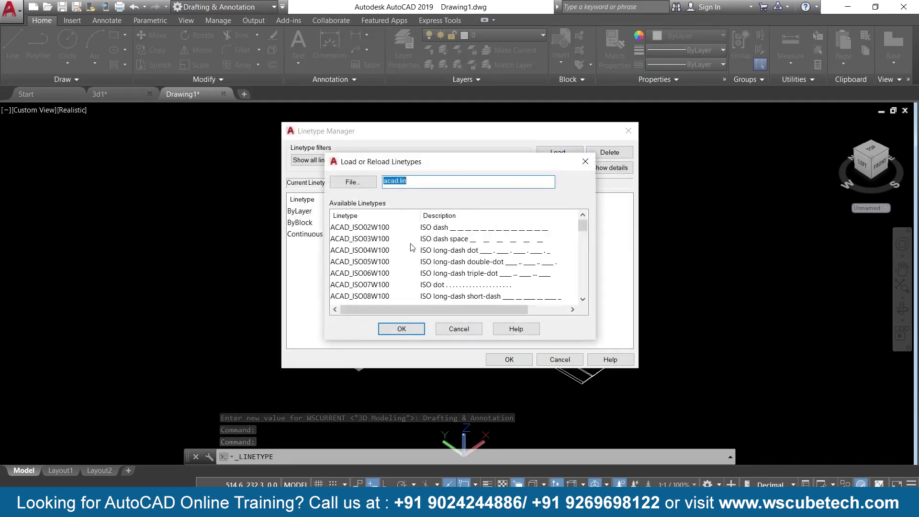
{"action": "left_click", "coordinate": [415, 328]}
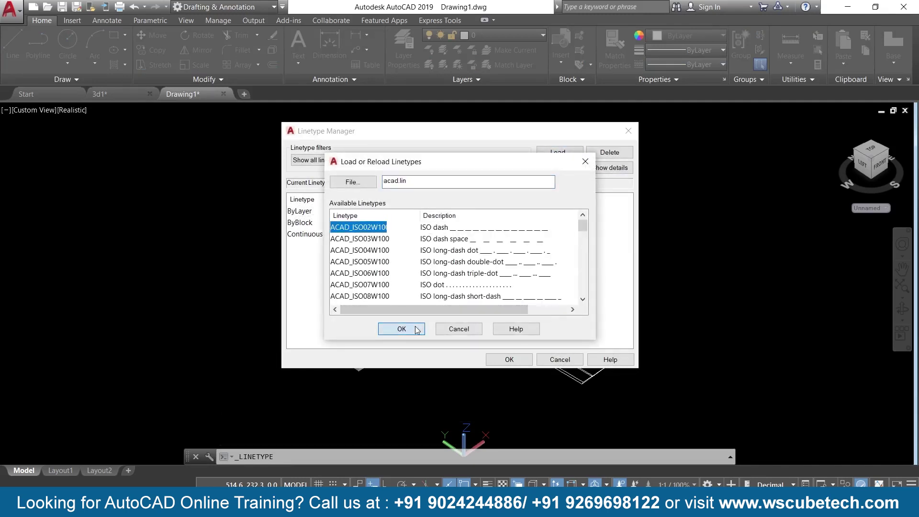
{"action": "left_click", "coordinate": [450, 235]}
{"action": "left_click", "coordinate": [507, 359]}
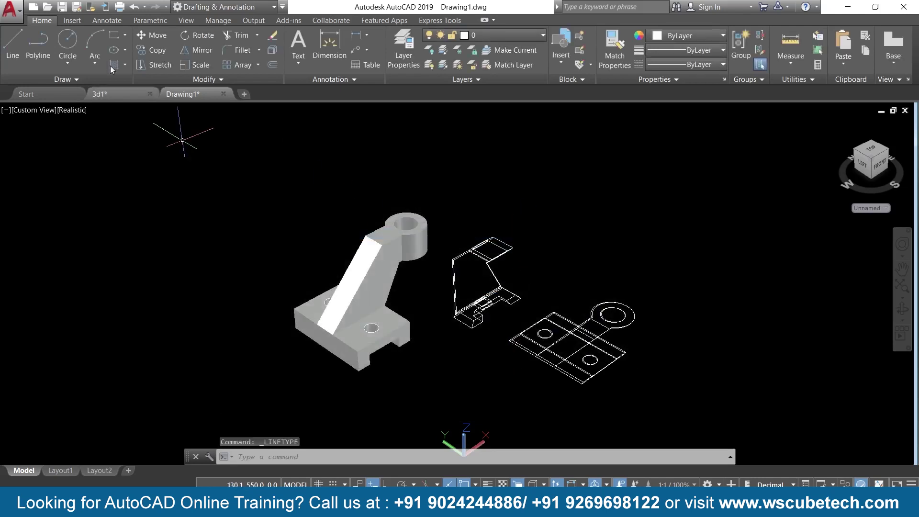
{"action": "left_click", "coordinate": [271, 8]}
{"action": "left_click", "coordinate": [225, 48]}
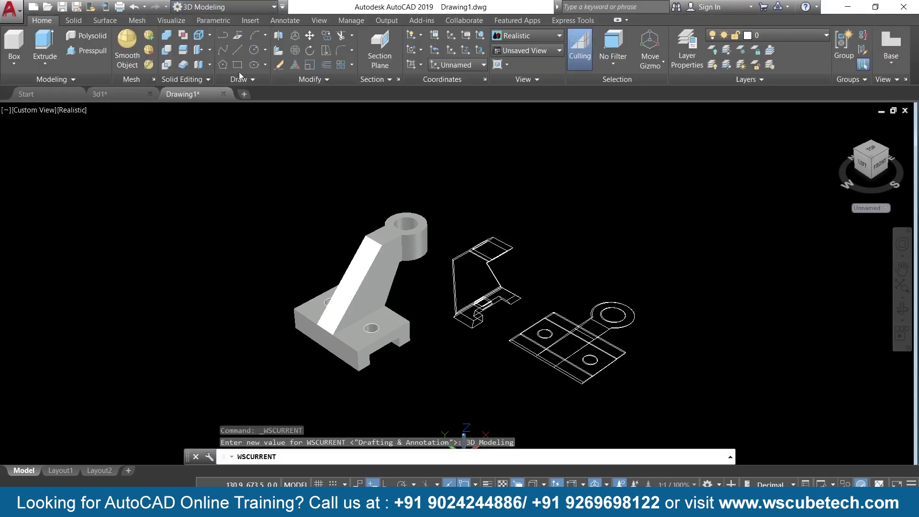
{"action": "left_click", "coordinate": [235, 51]}
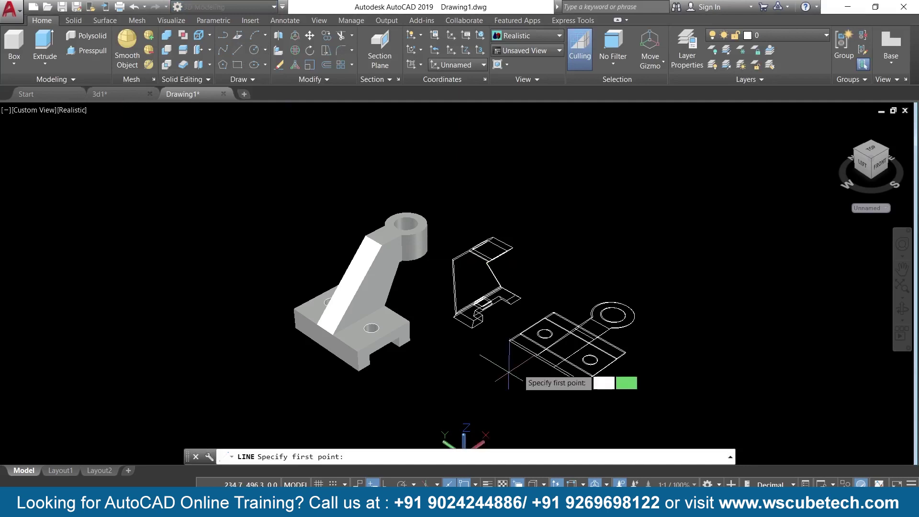
{"action": "left_click", "coordinate": [460, 232]}
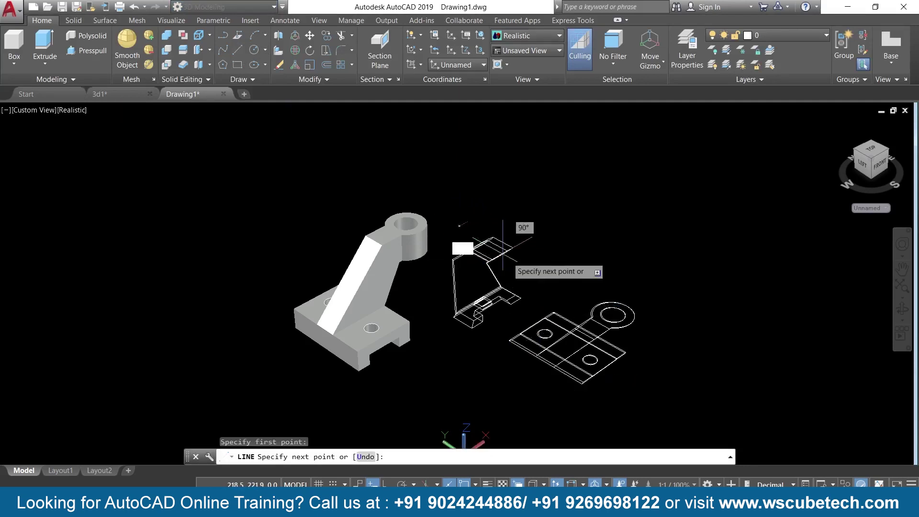
{"action": "key", "text": "Escape"}
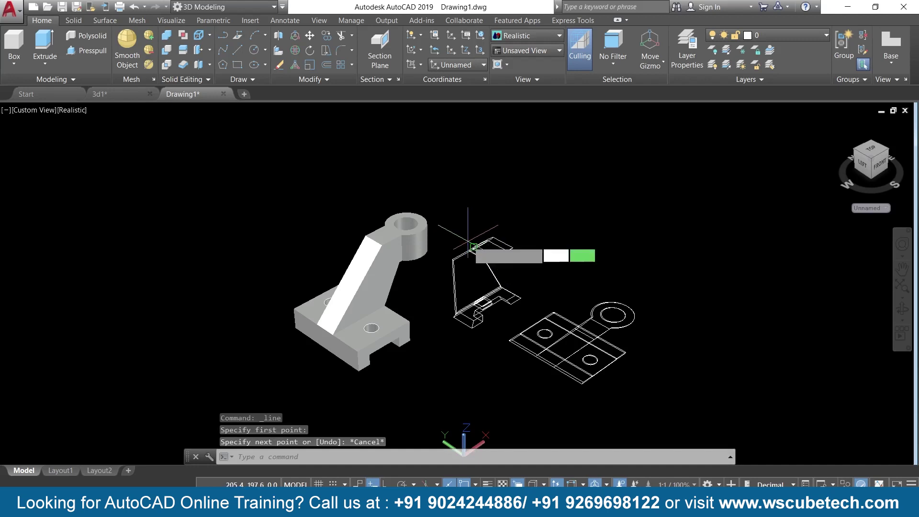
{"action": "key", "text": "Return"}
{"action": "left_click", "coordinate": [481, 244]}
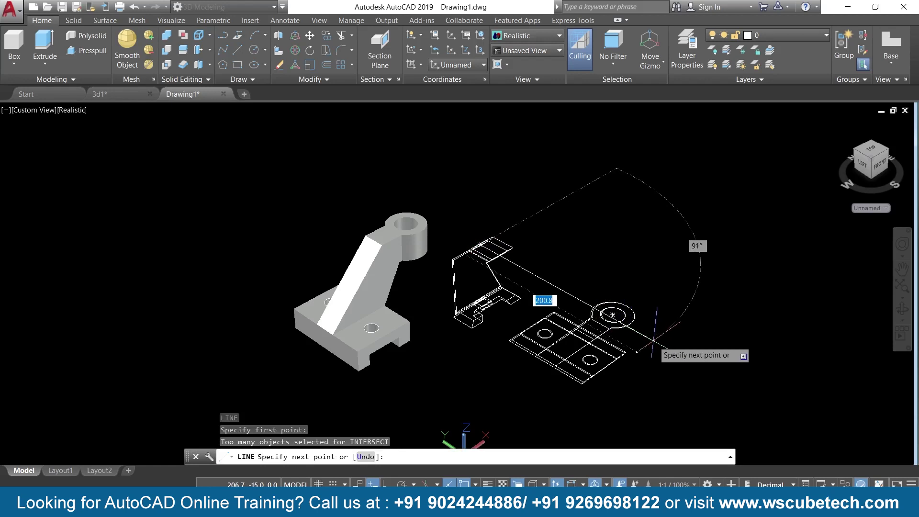
{"action": "key", "text": "Escape"}
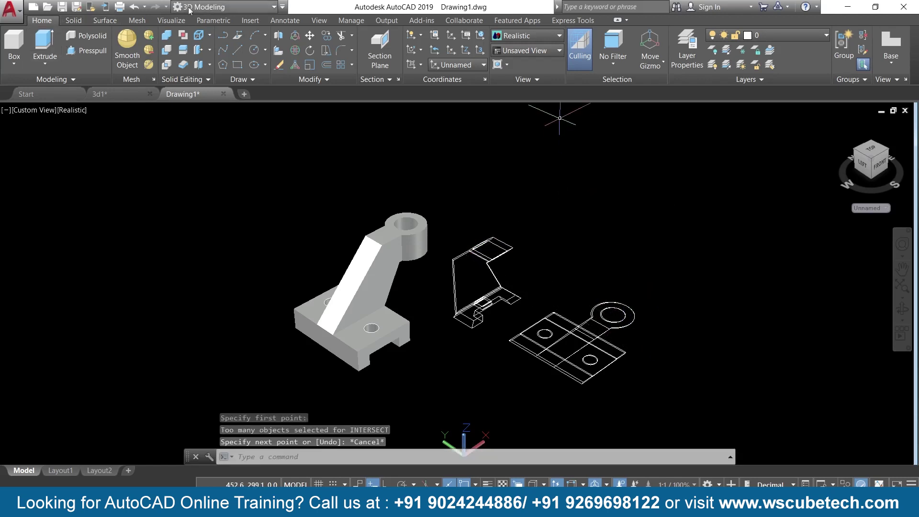
{"action": "left_click", "coordinate": [233, 8]}
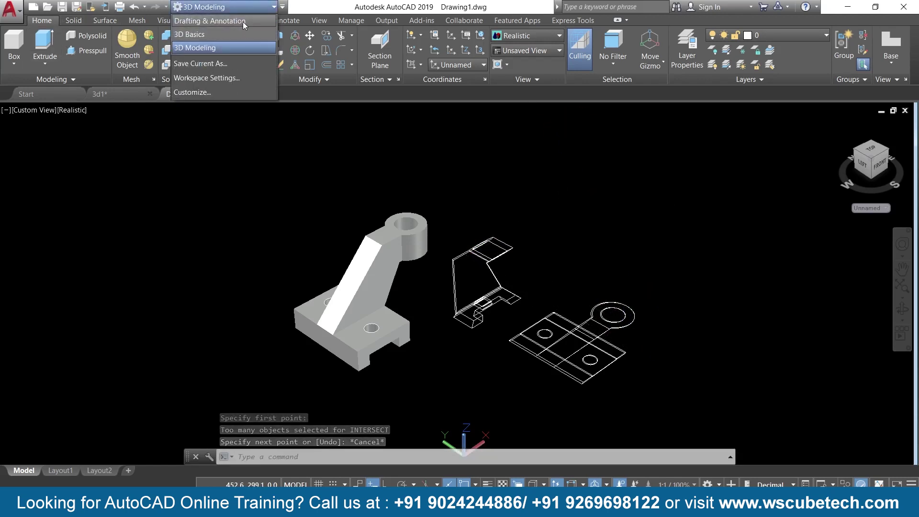
{"action": "left_click", "coordinate": [167, 171]}
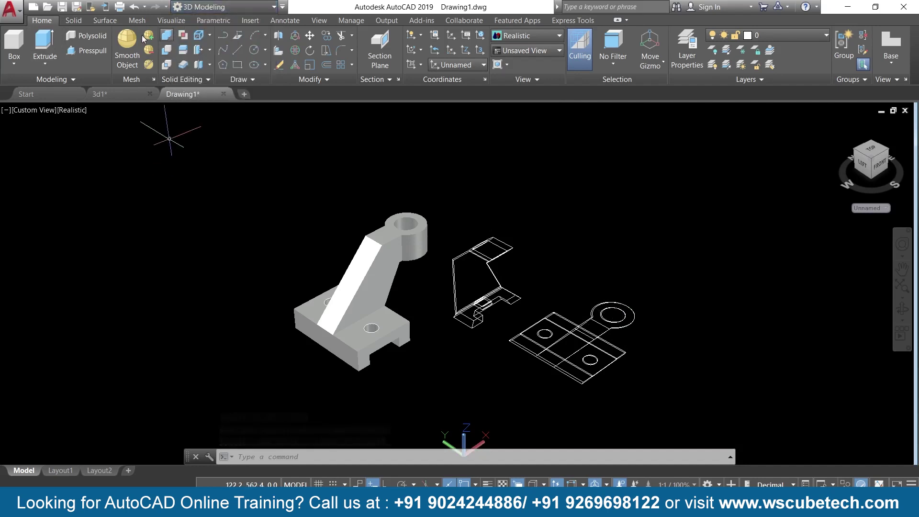
{"action": "left_click", "coordinate": [226, 21]}
{"action": "left_click", "coordinate": [244, 20]}
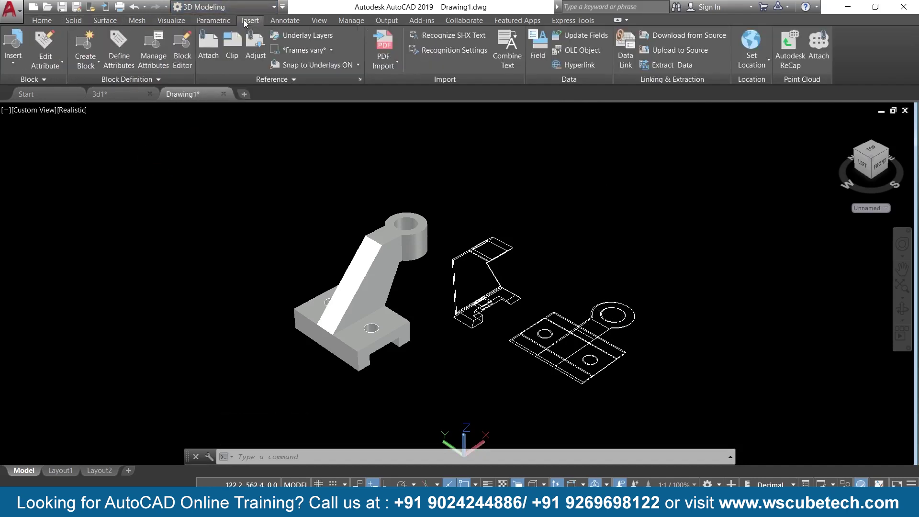
{"action": "left_click", "coordinate": [275, 21]}
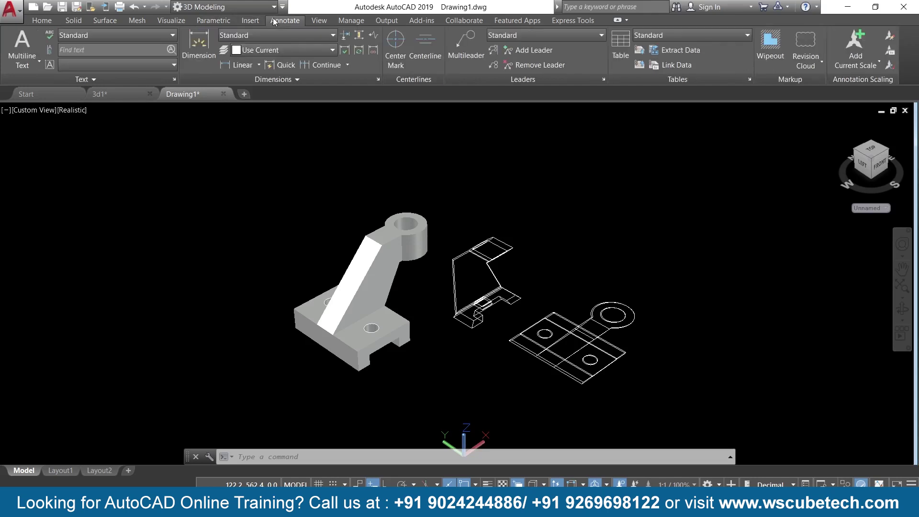